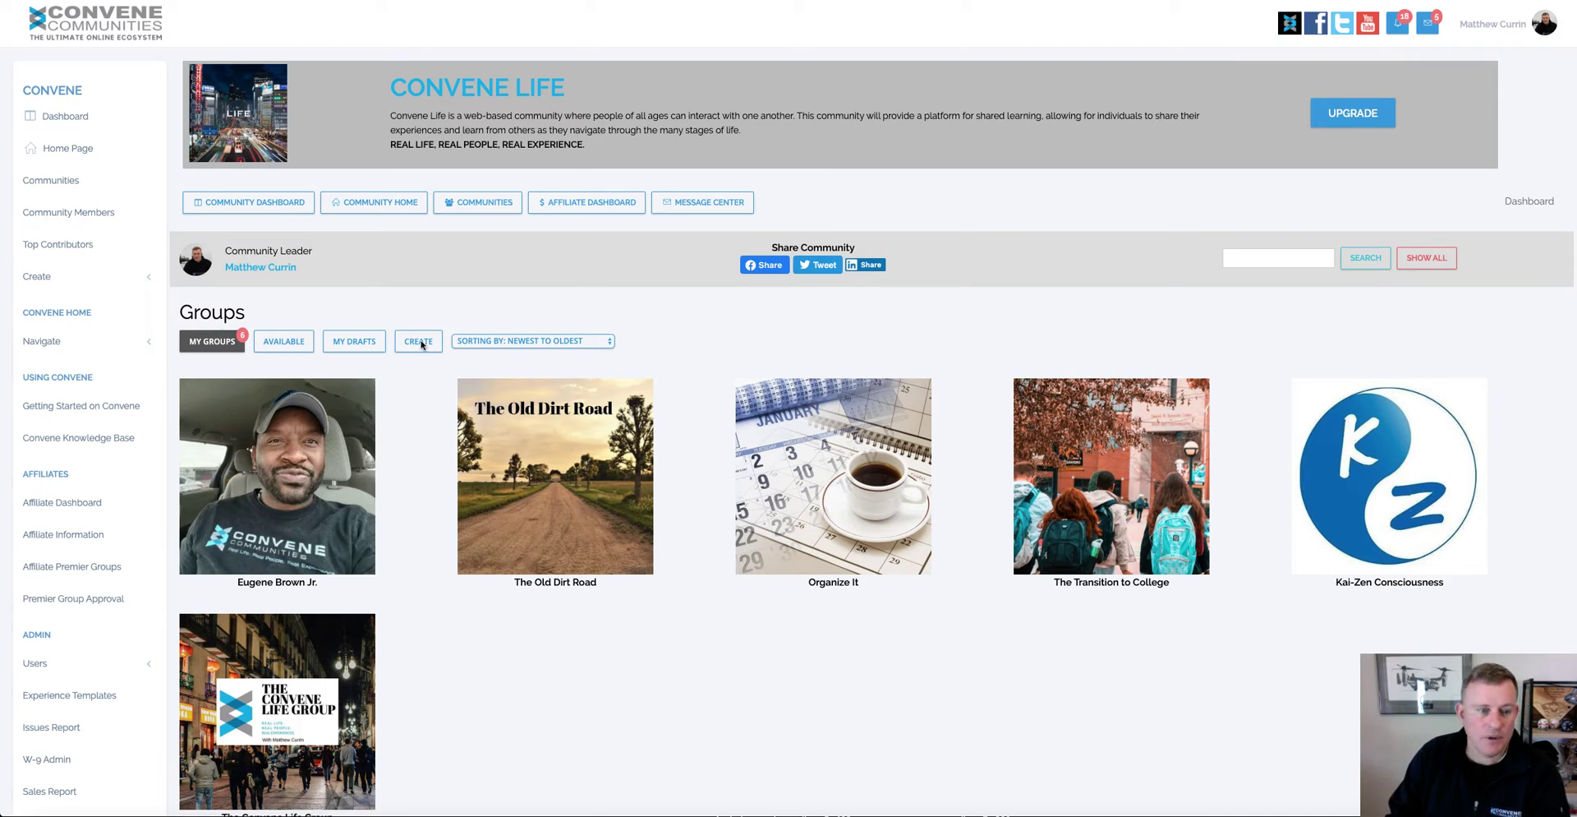
- Start creating a new group and enter "Build a Group Information Page" as its name
left_click(146, 282)
scroll(53, 240, "down", 1)
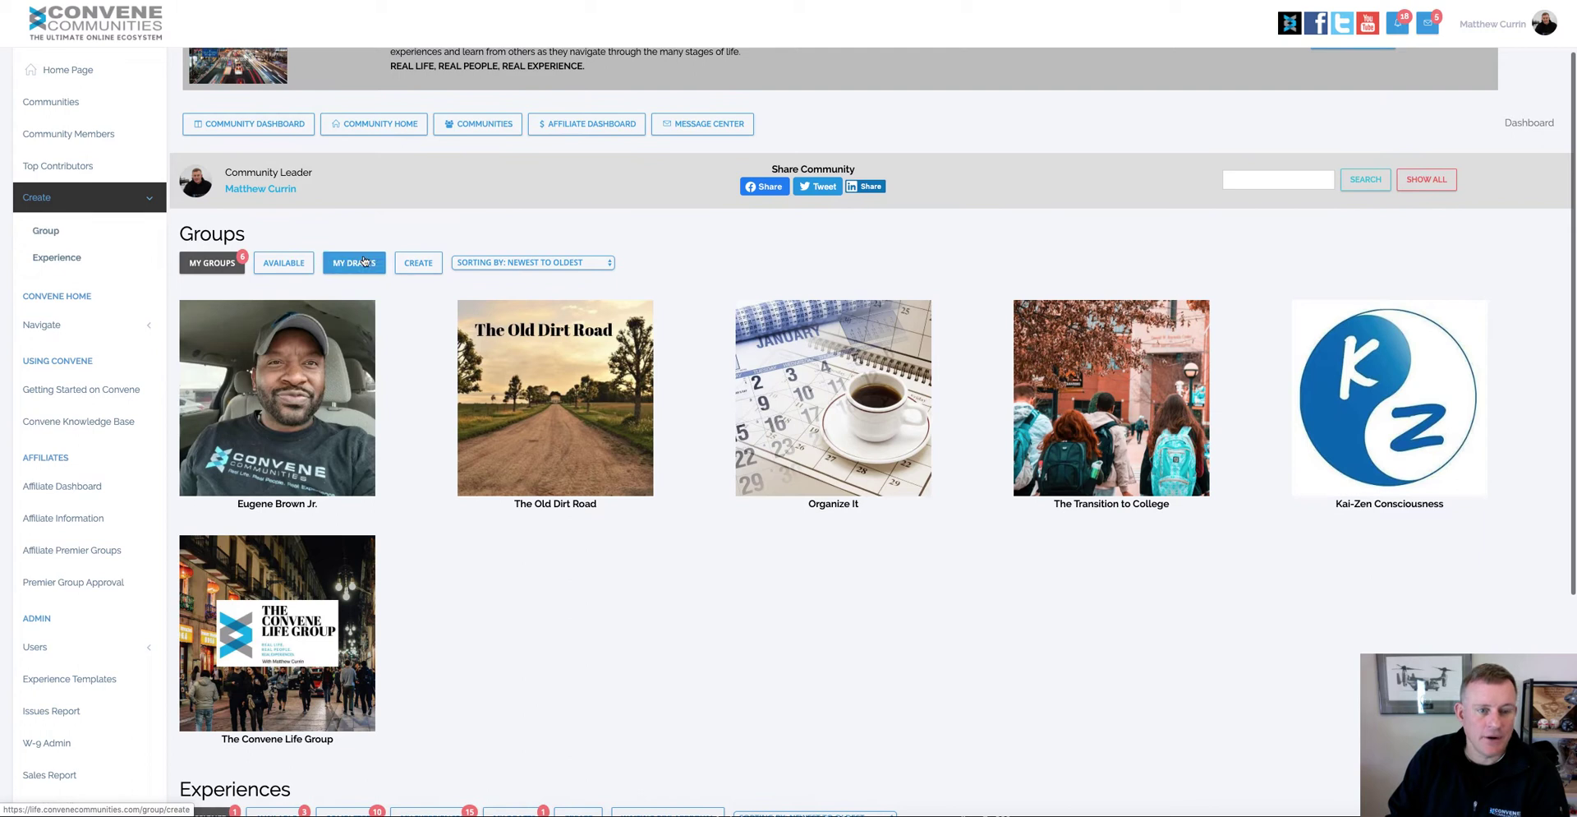
left_click(413, 265)
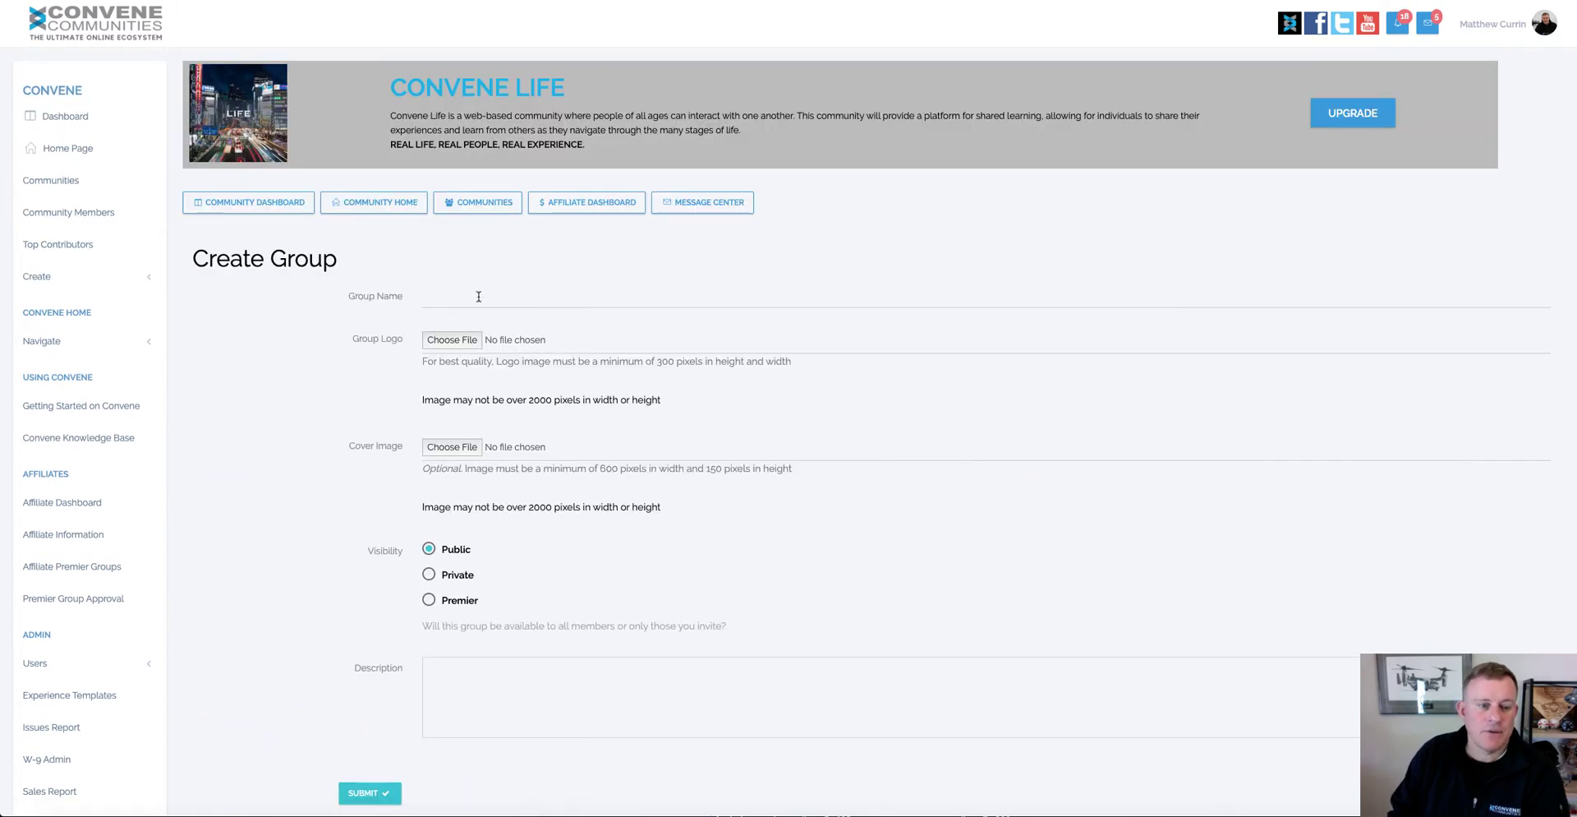
left_click(467, 300)
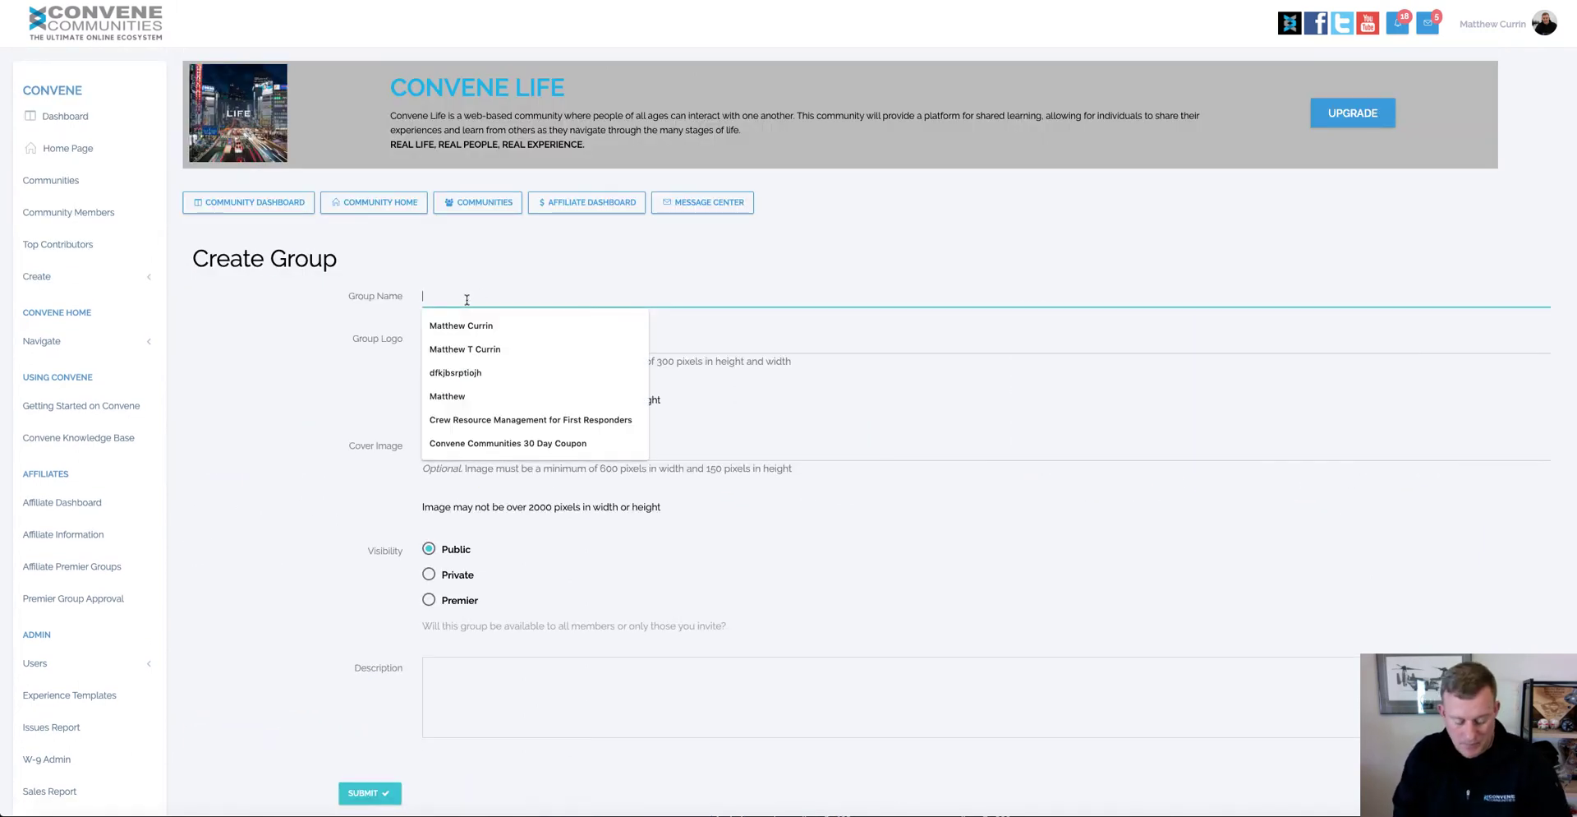
type("Build a Gro")
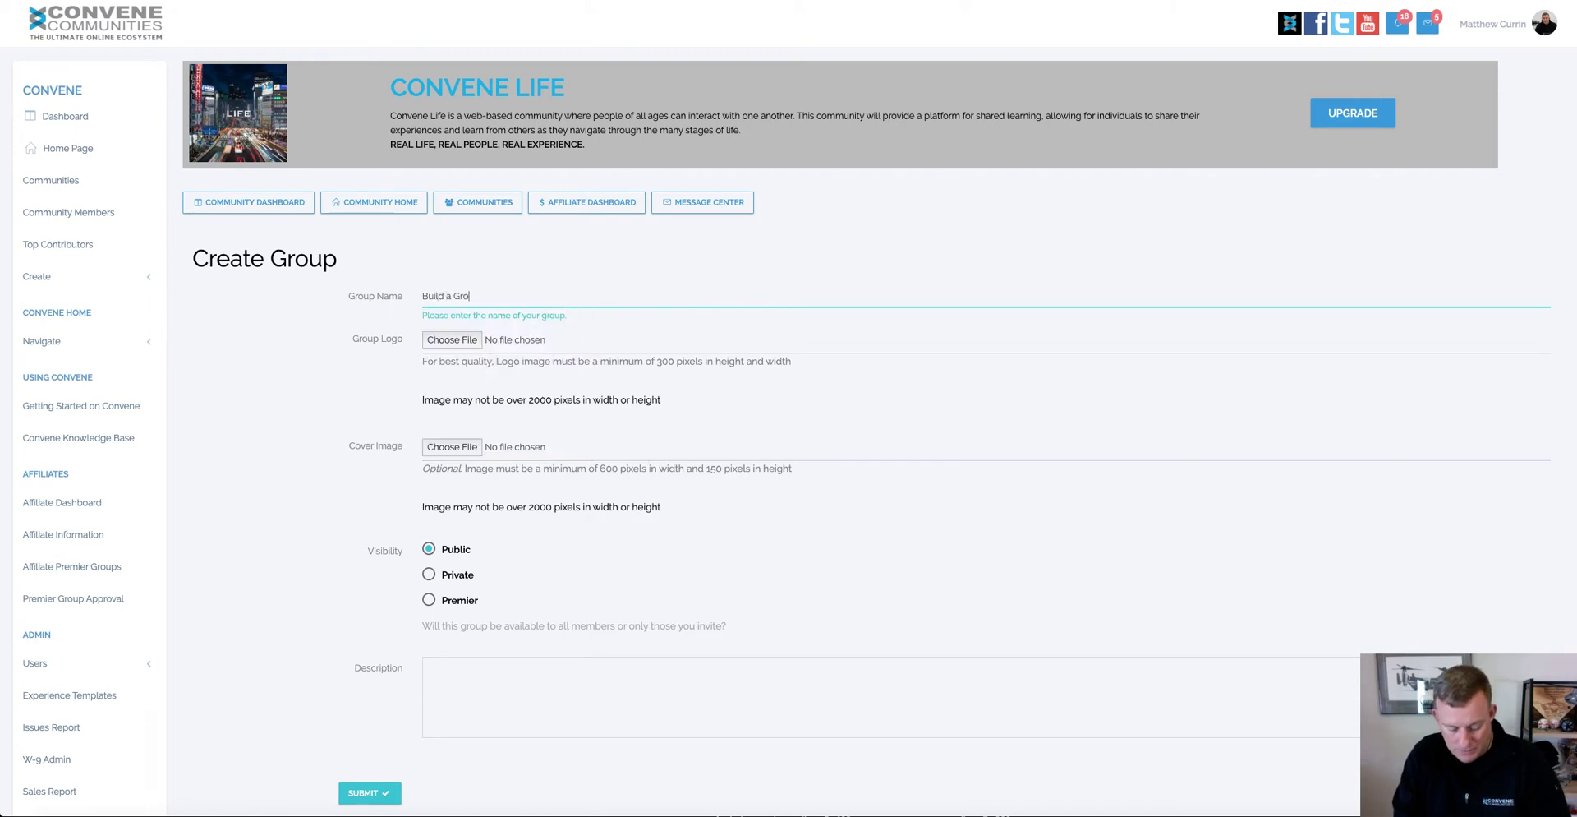
type("up Infor")
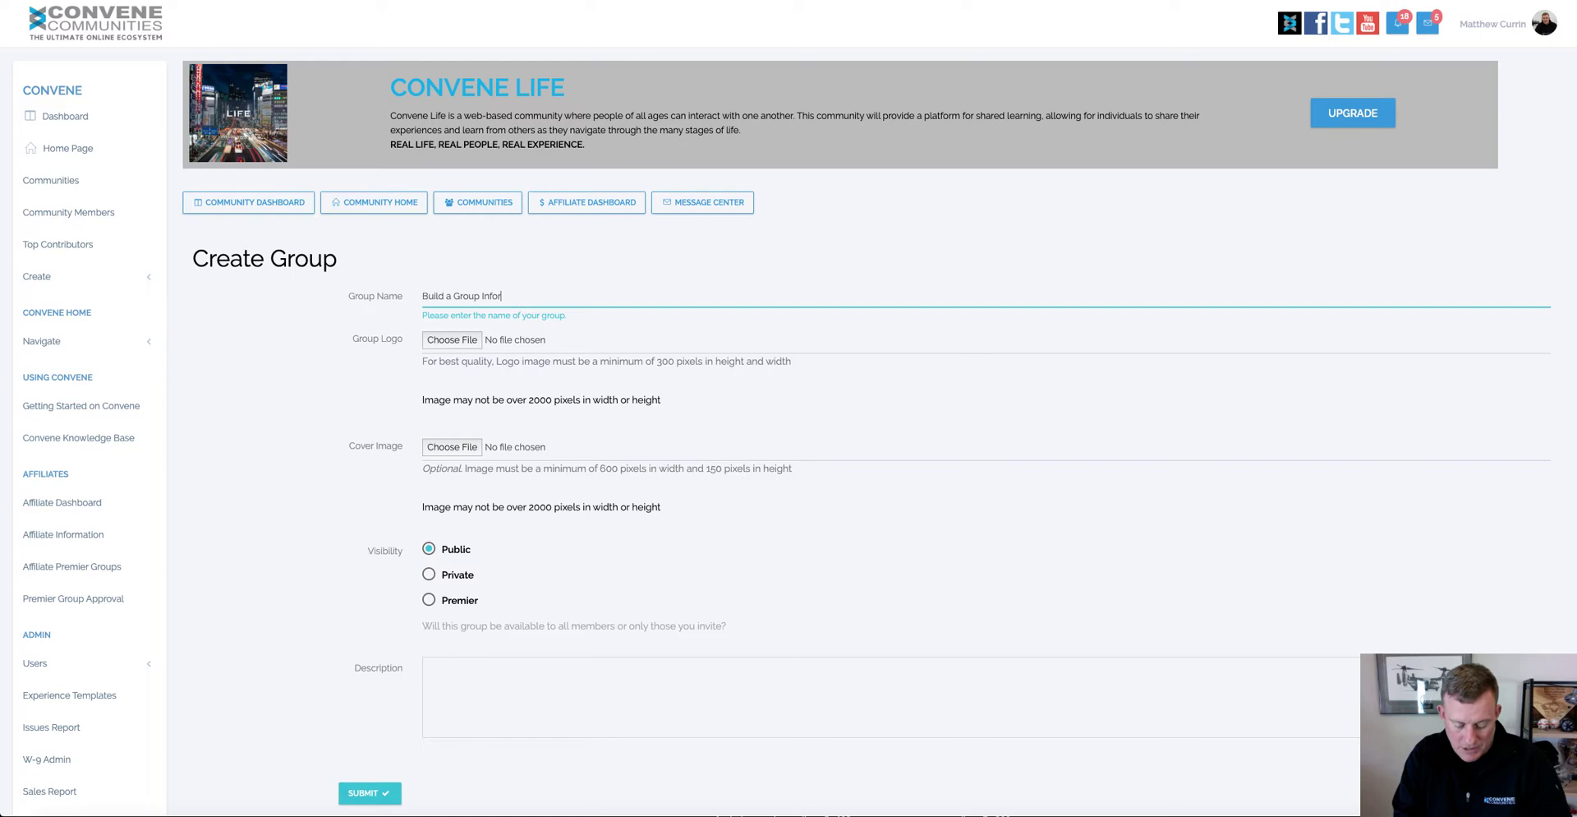
type("mation Page")
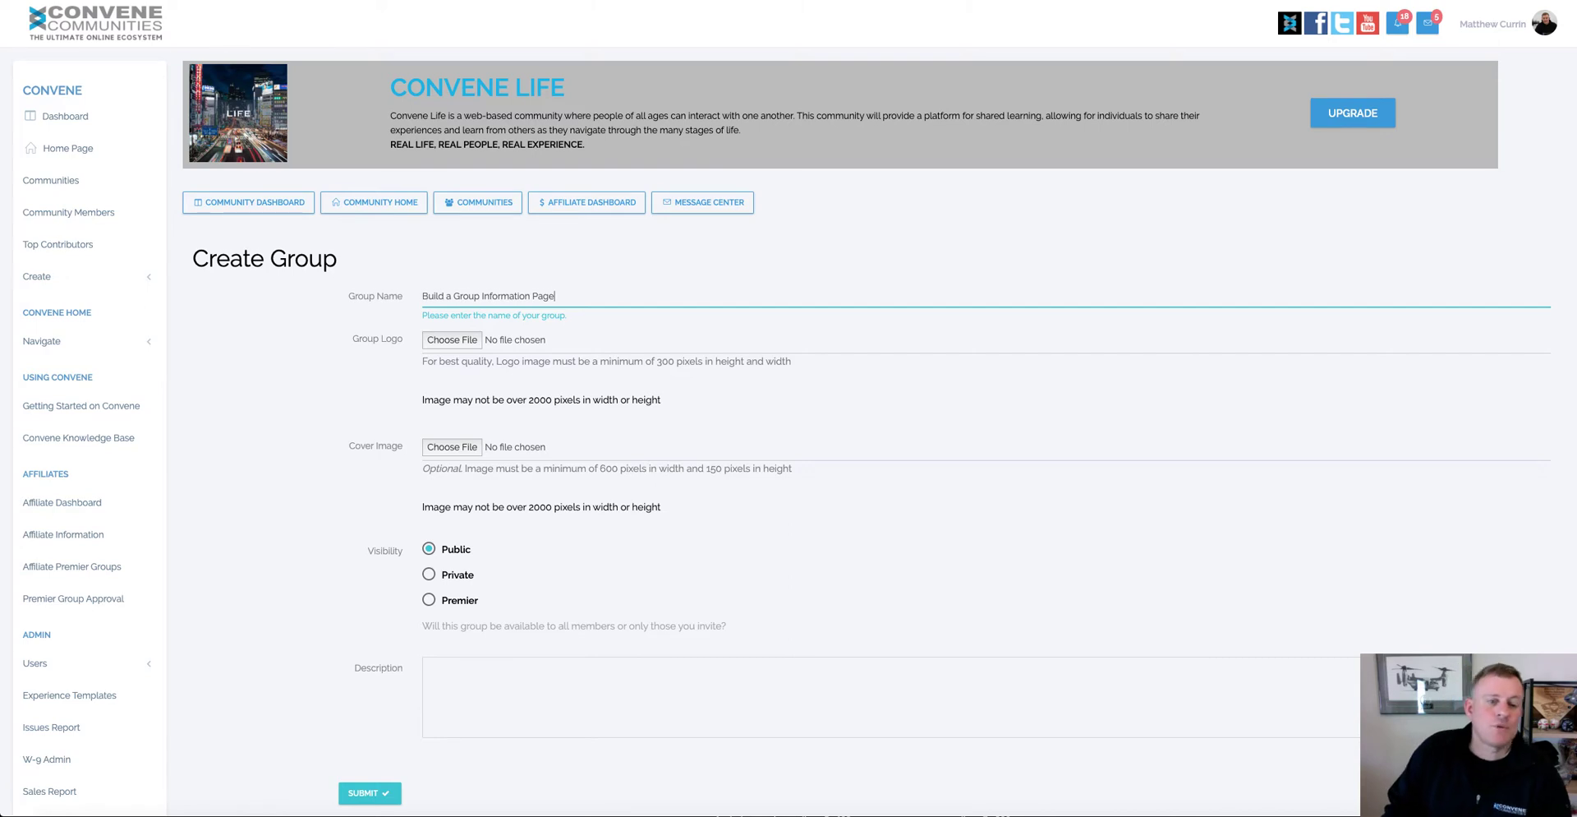
- Choose the image Communities (2).png from the Desktop folder as the group logo
scroll(452, 341, "down", 1)
left_click(449, 331)
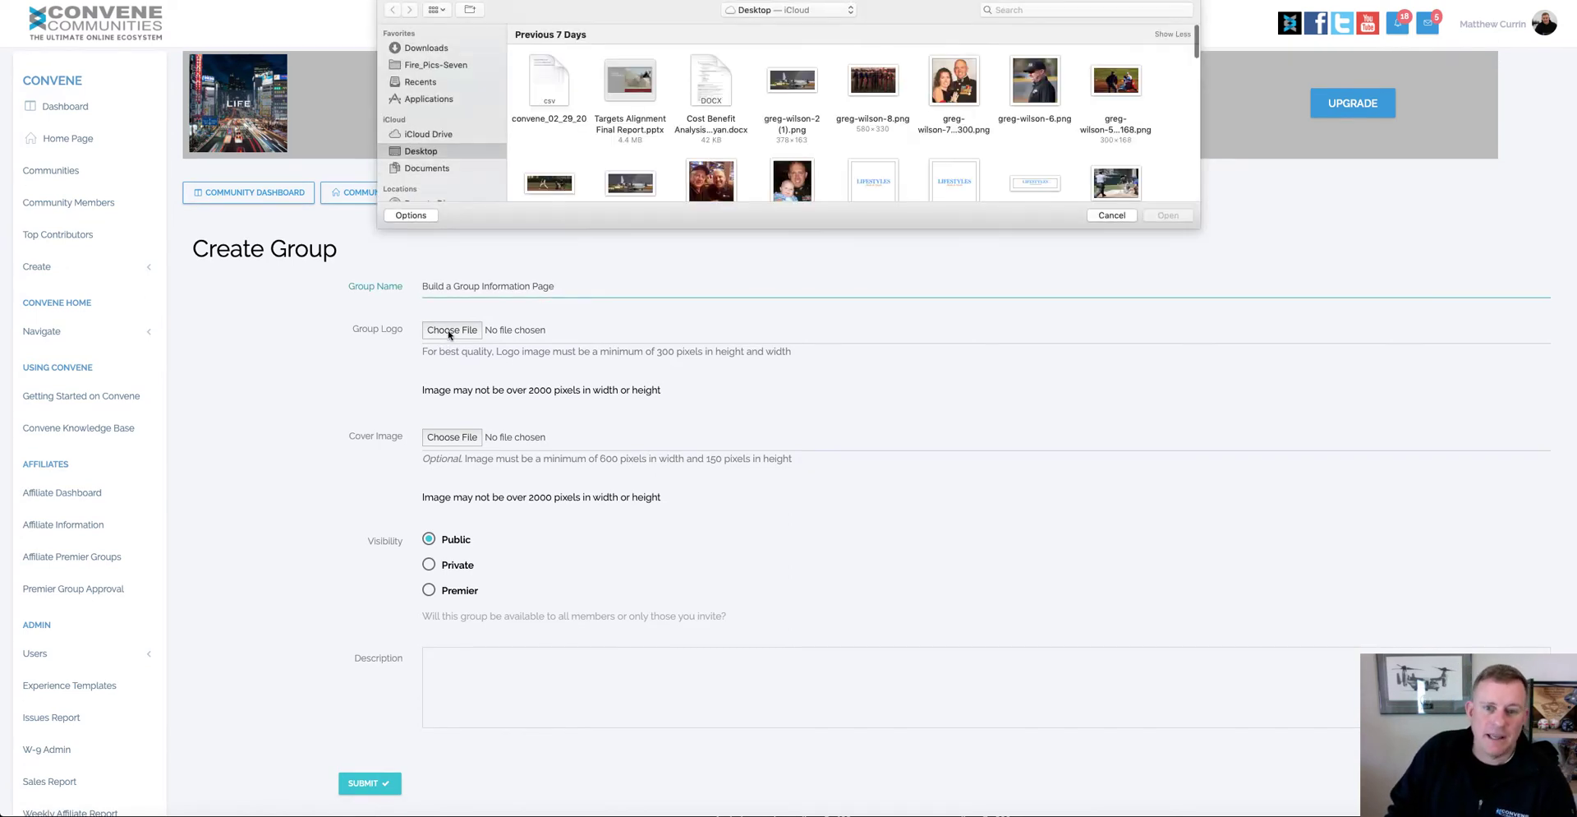
scroll(597, 129, "down", 10)
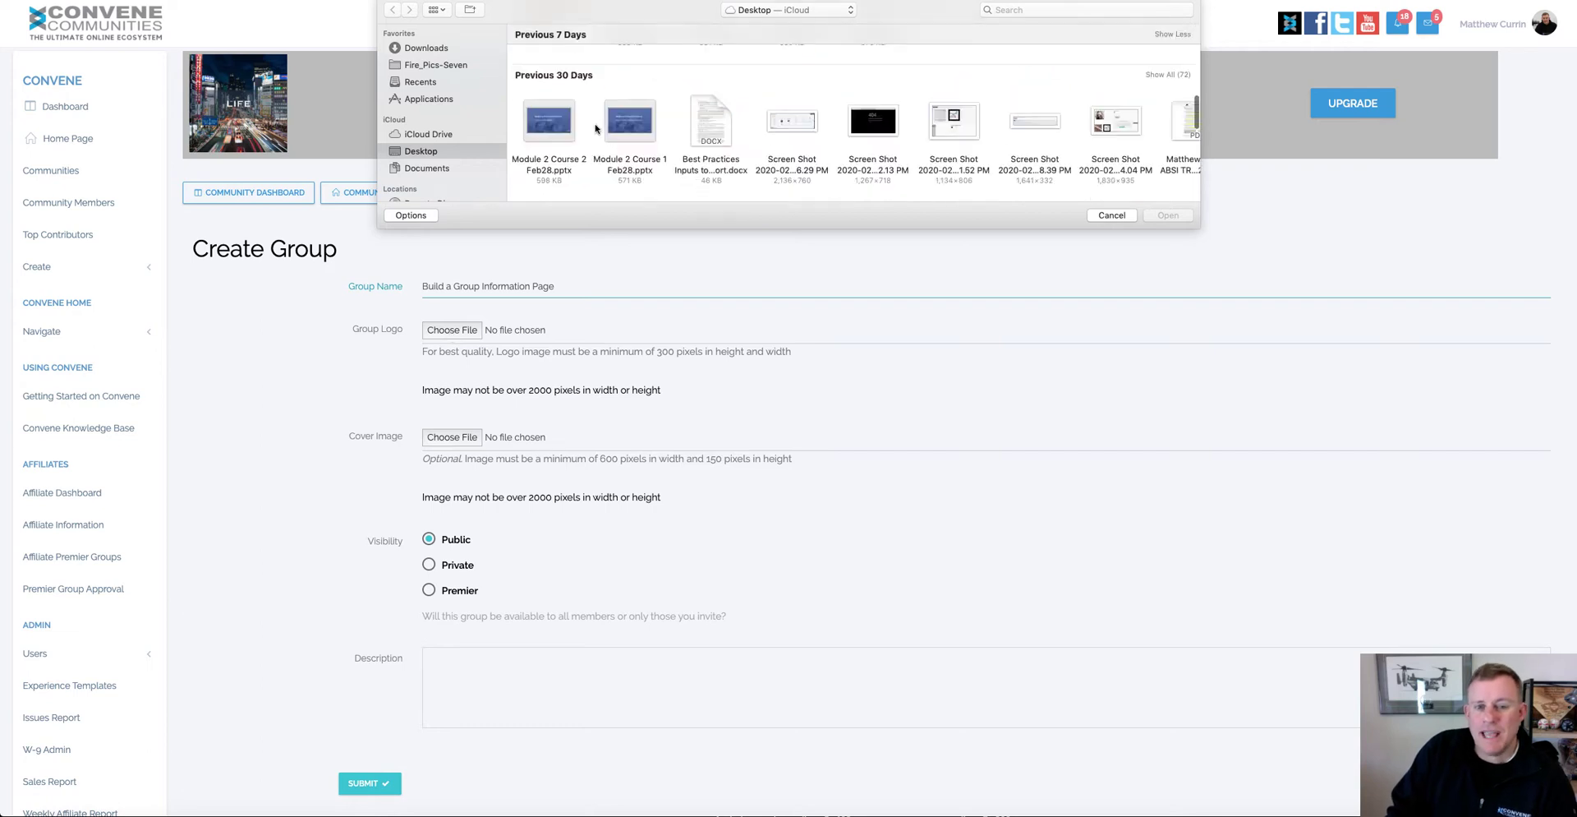
scroll(596, 129, "down", 3)
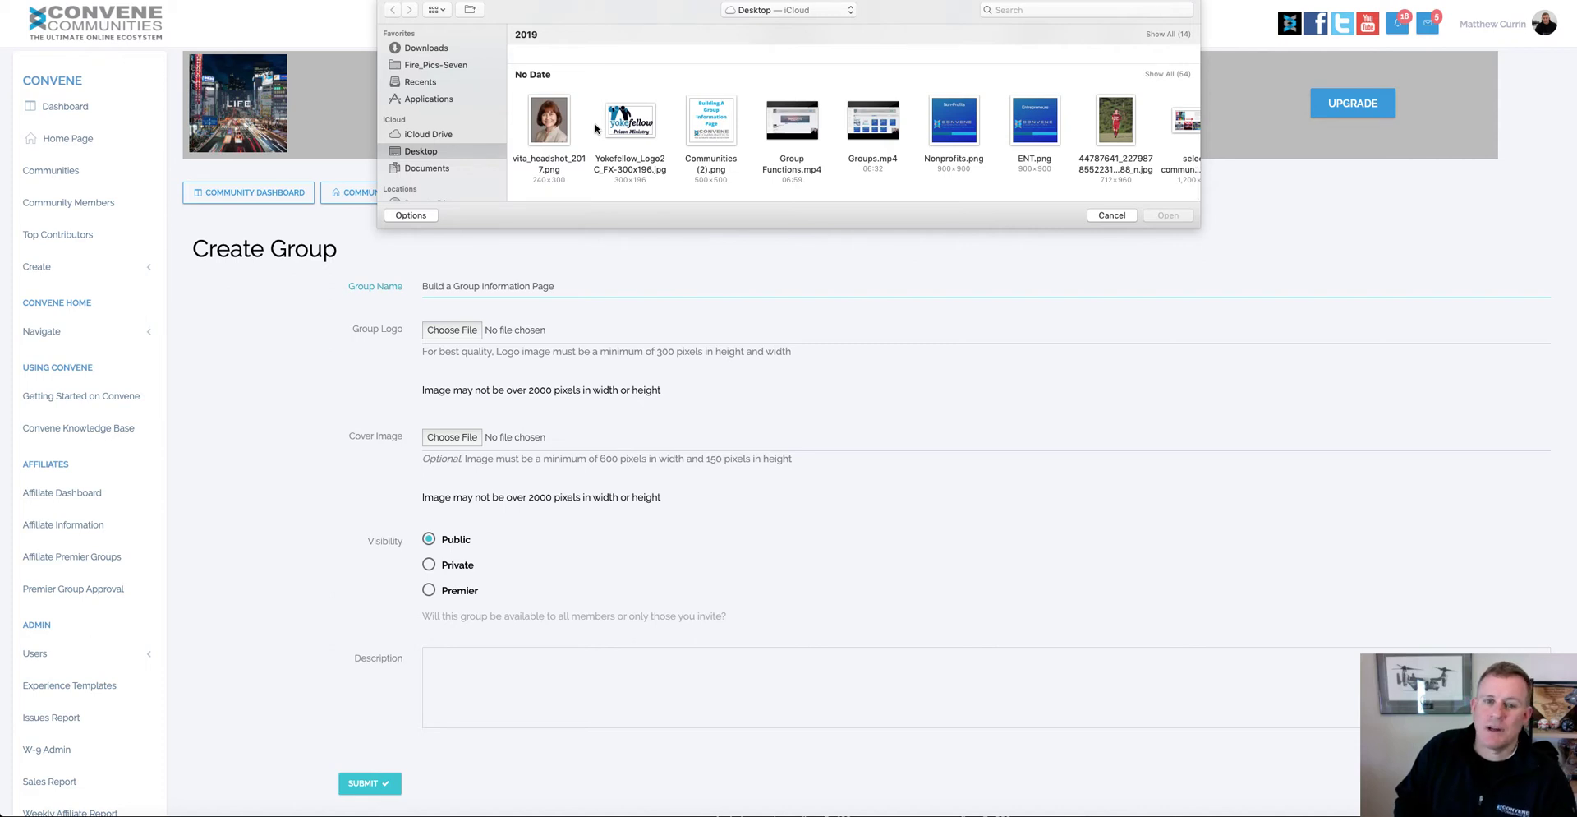
left_click(717, 120)
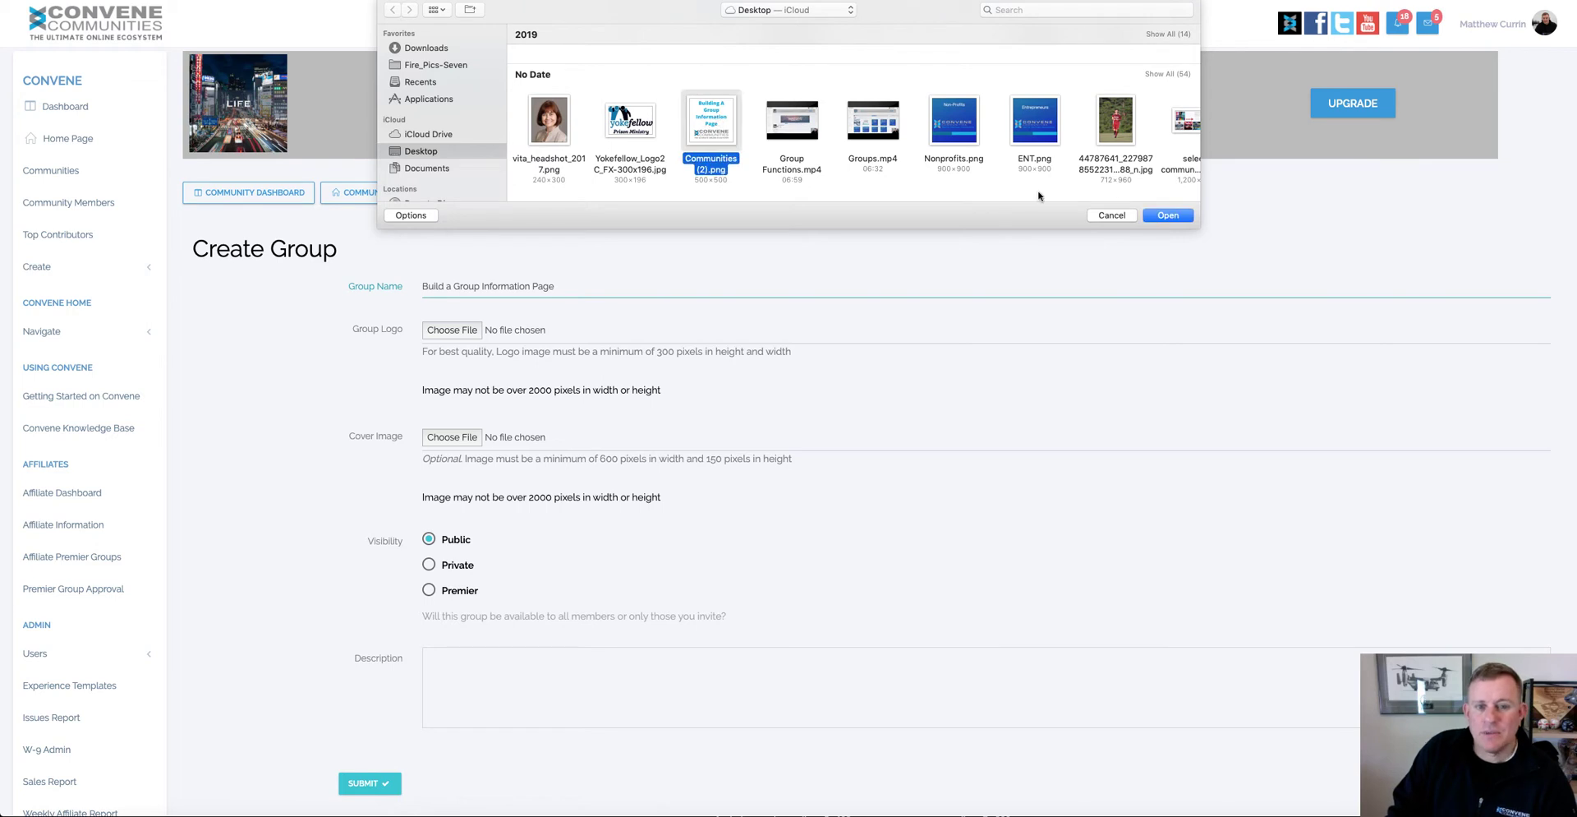
left_click(1173, 215)
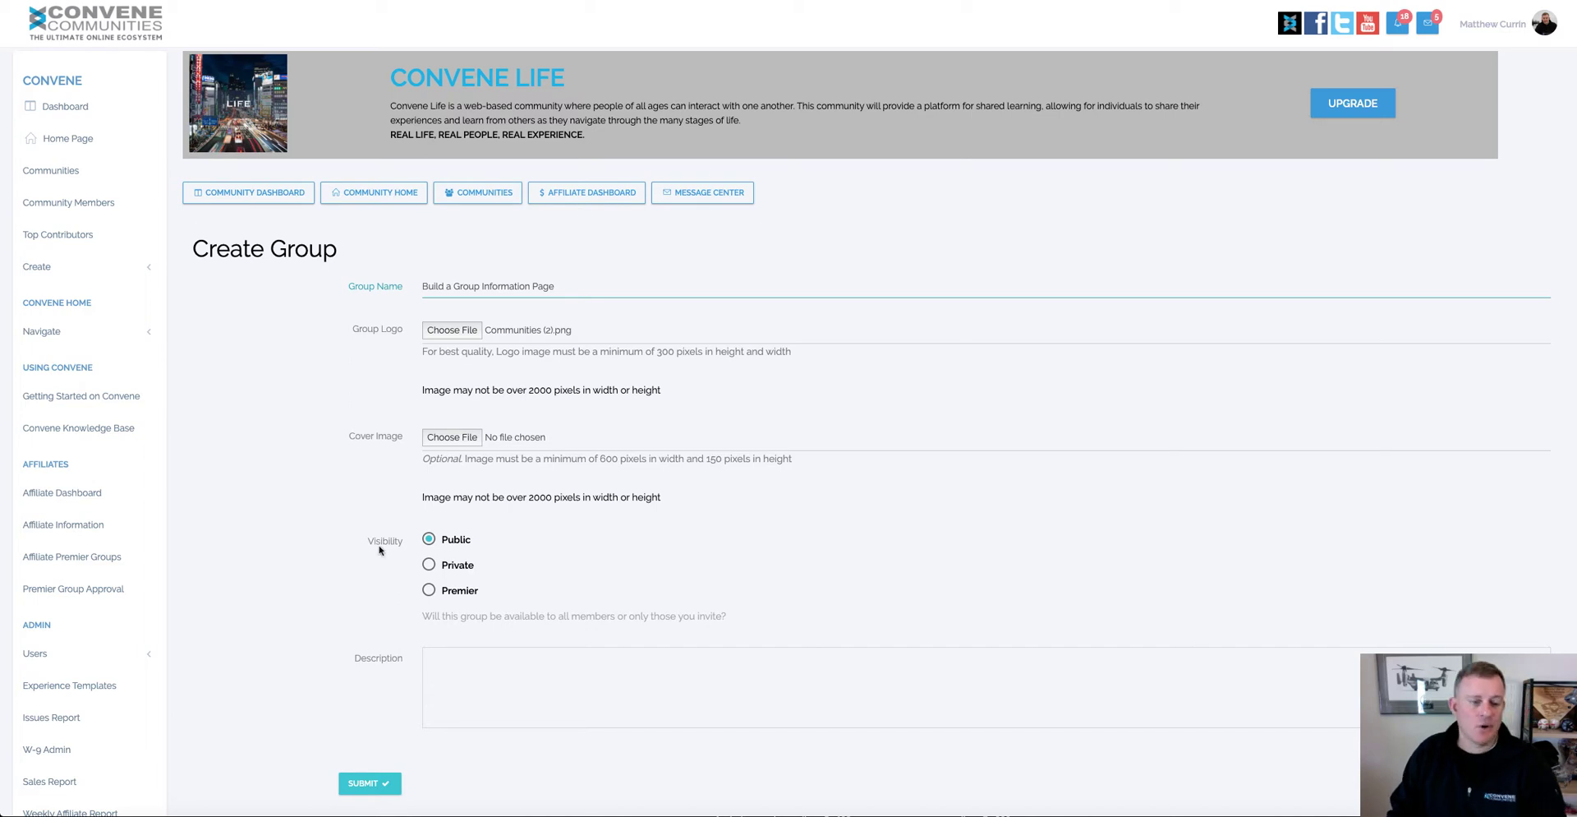
- Enter "GIP" as the group description and submit the new group form
left_click(471, 661)
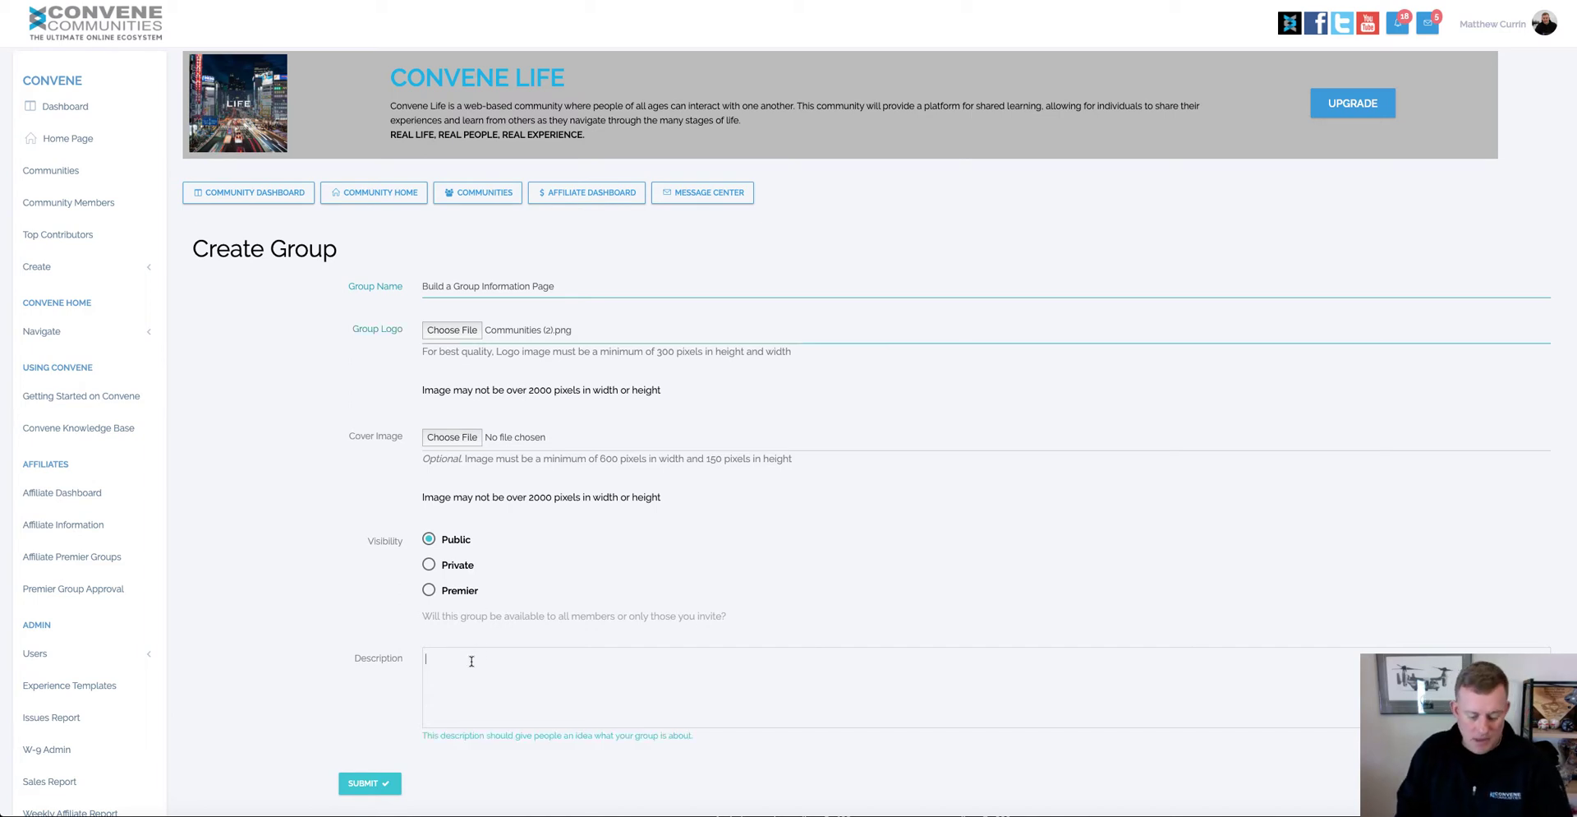
type("B")
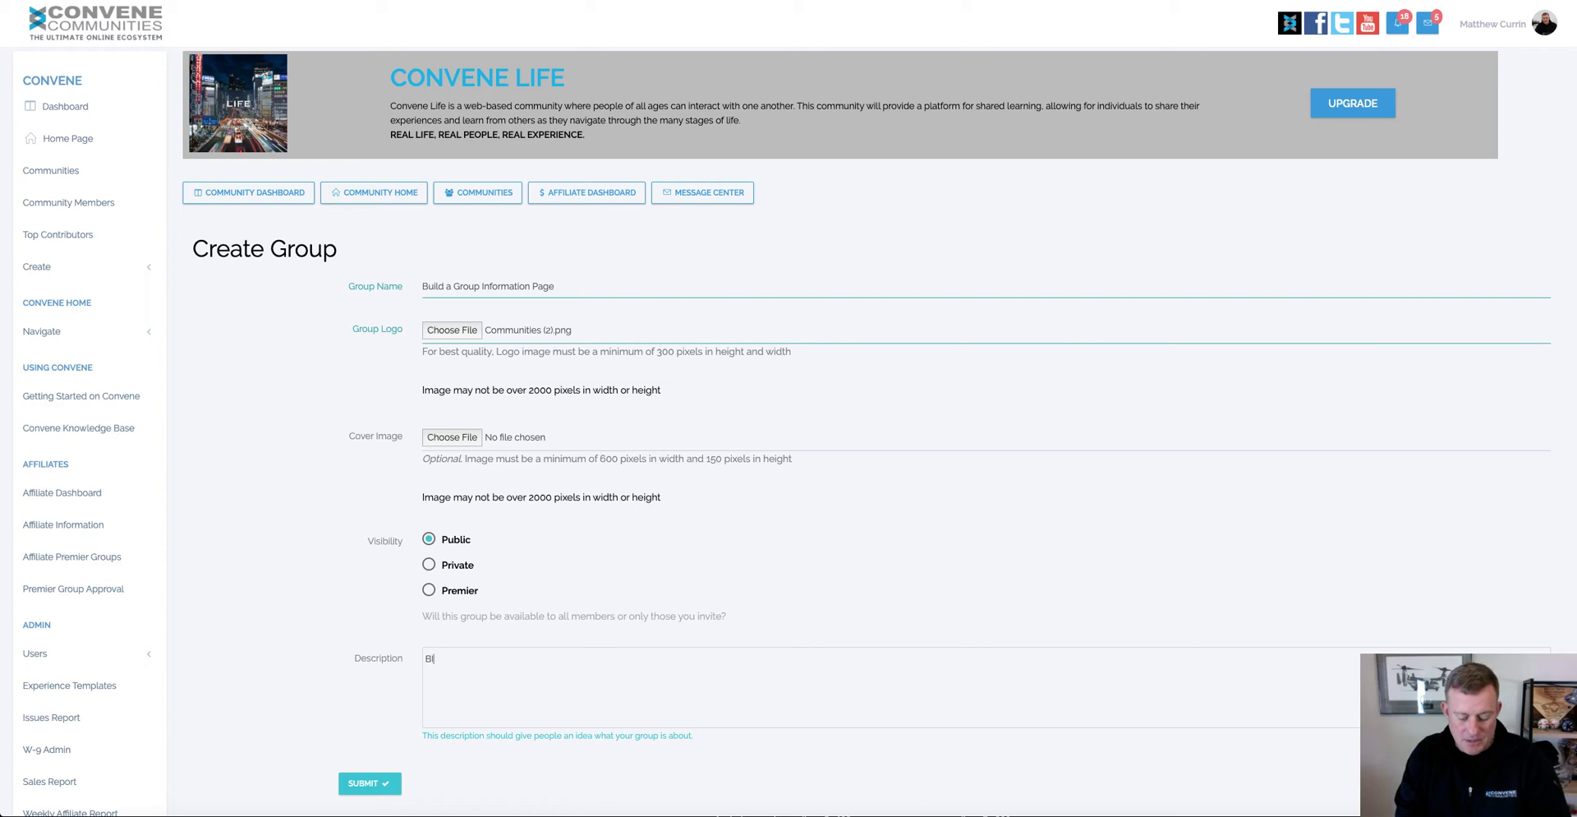
key("BackSpace")
type("GIP")
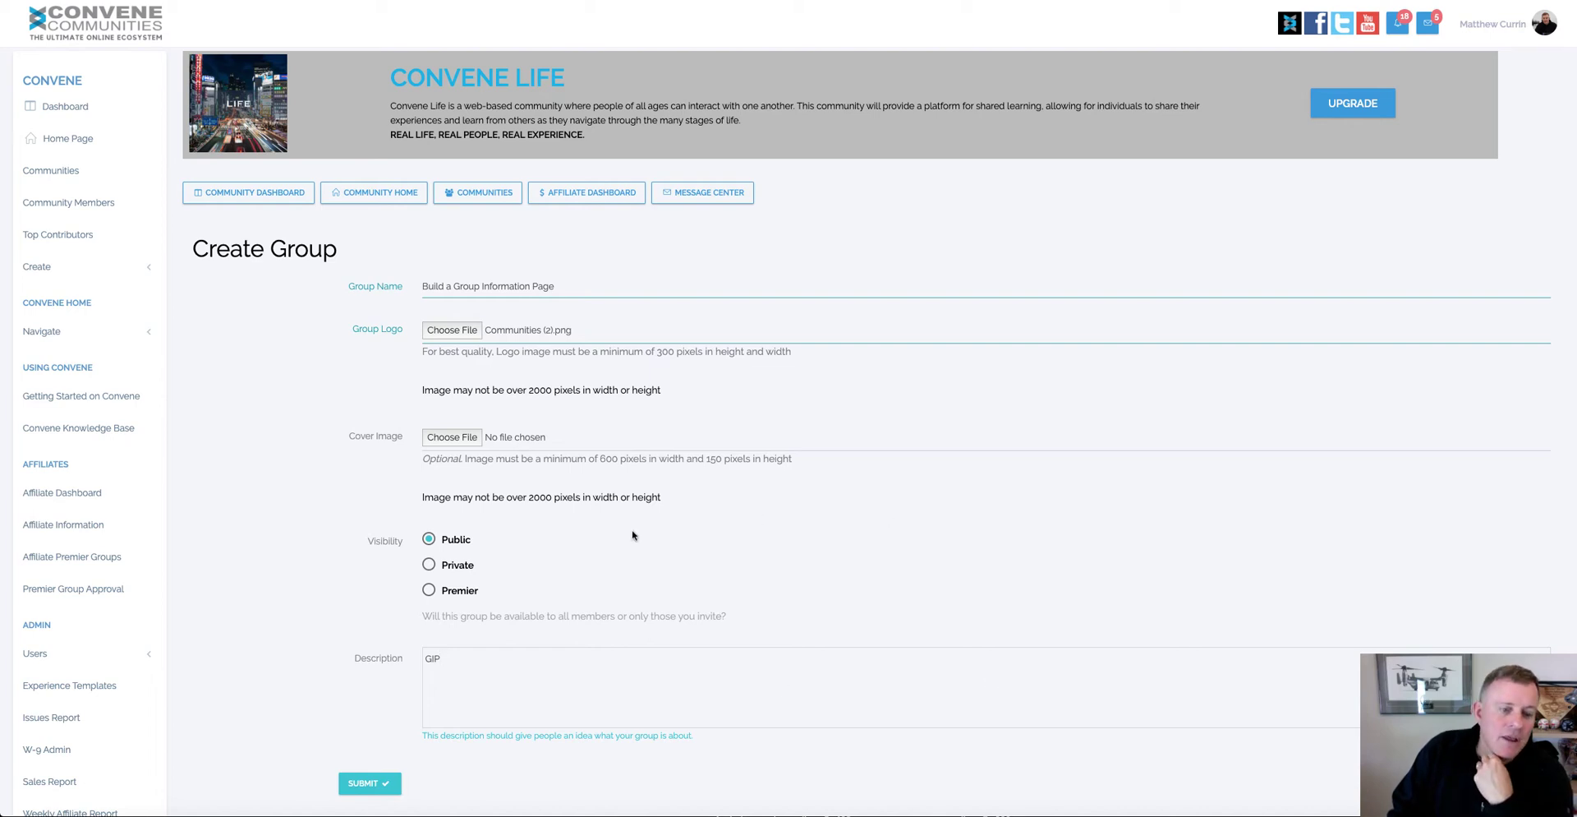
scroll(374, 549, "down", 1)
scroll(374, 548, "down", 1)
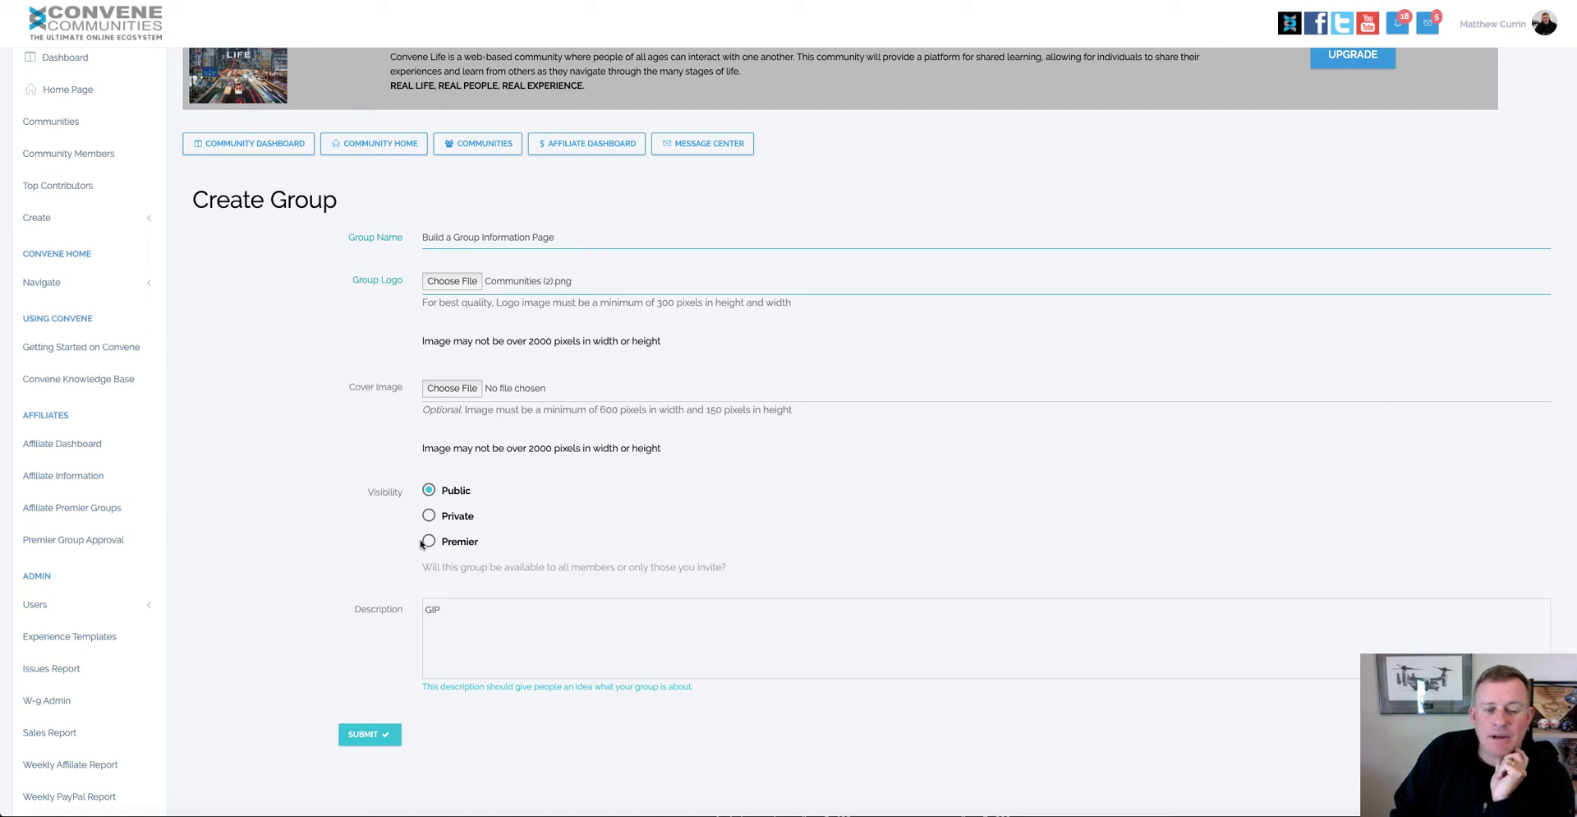
left_click(366, 737)
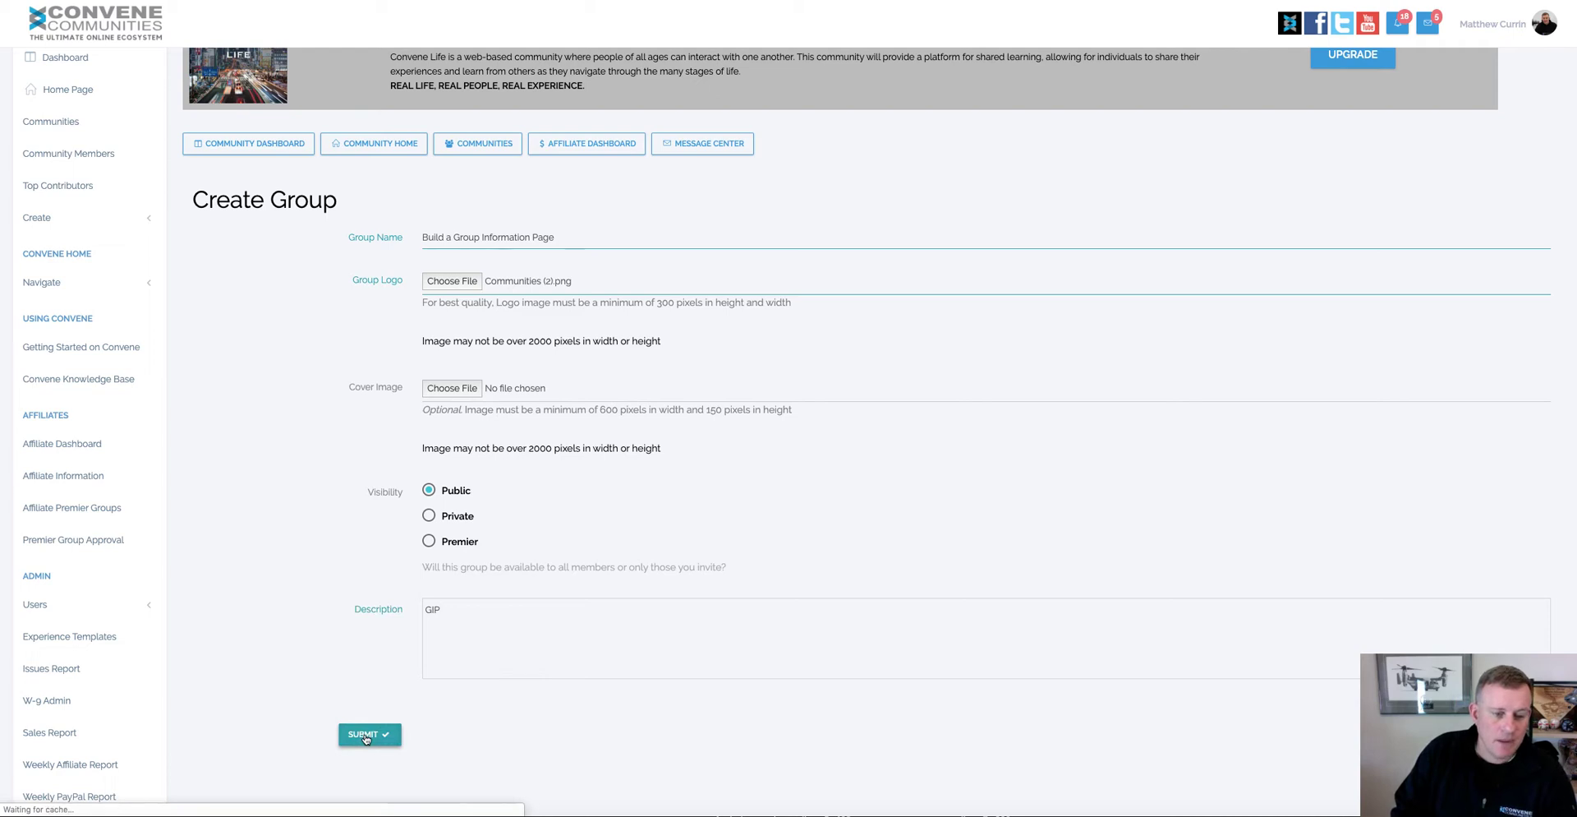
- Crop the group logo with a selection covering the whole image, about 498 x 498 pixels
scroll(258, 370, "down", 5)
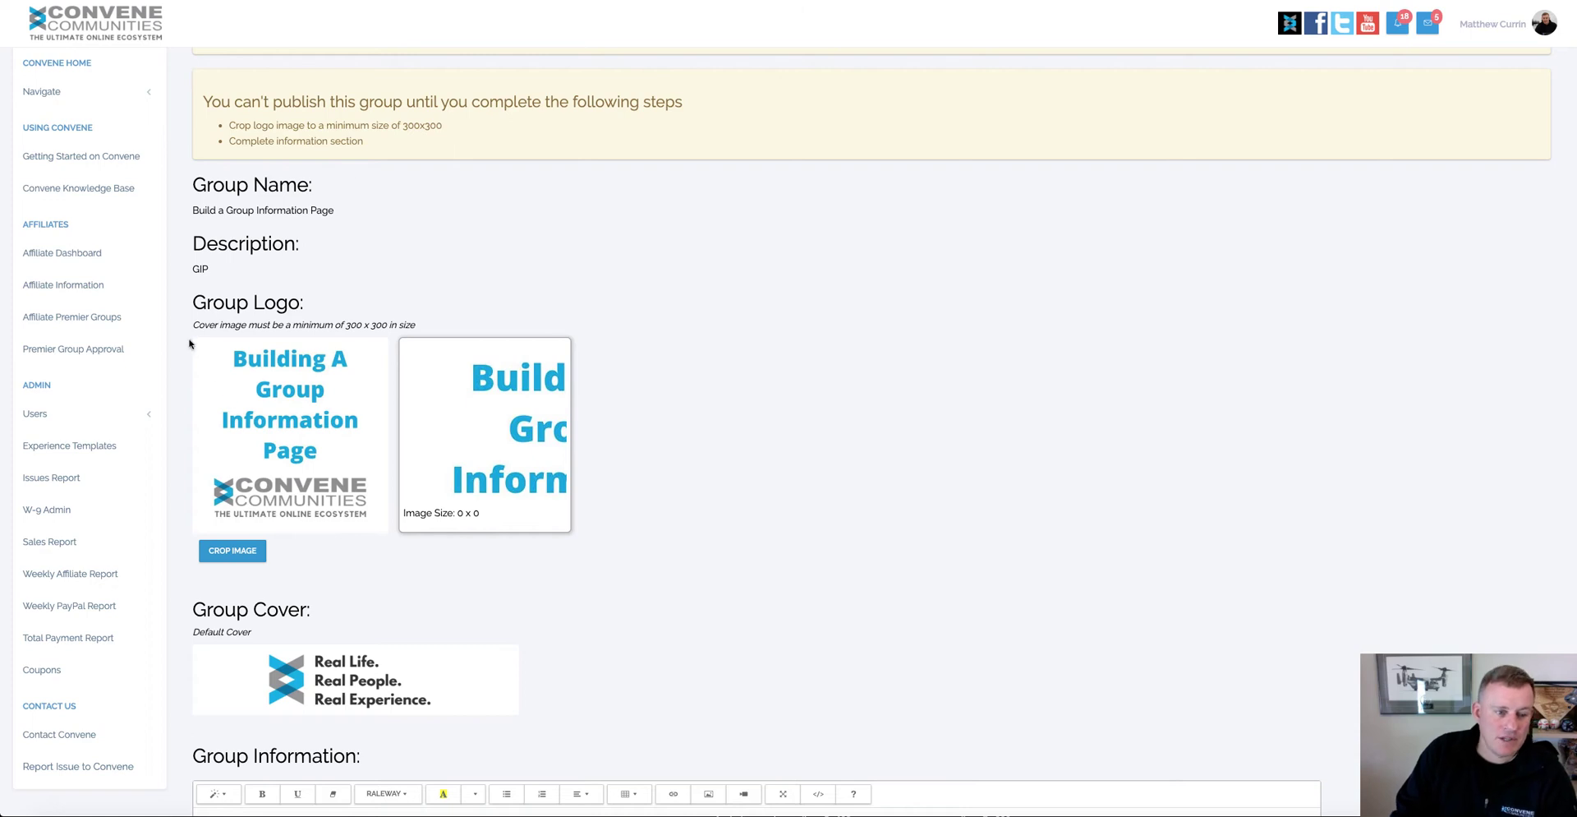
left_click_drag(193, 337, 388, 532)
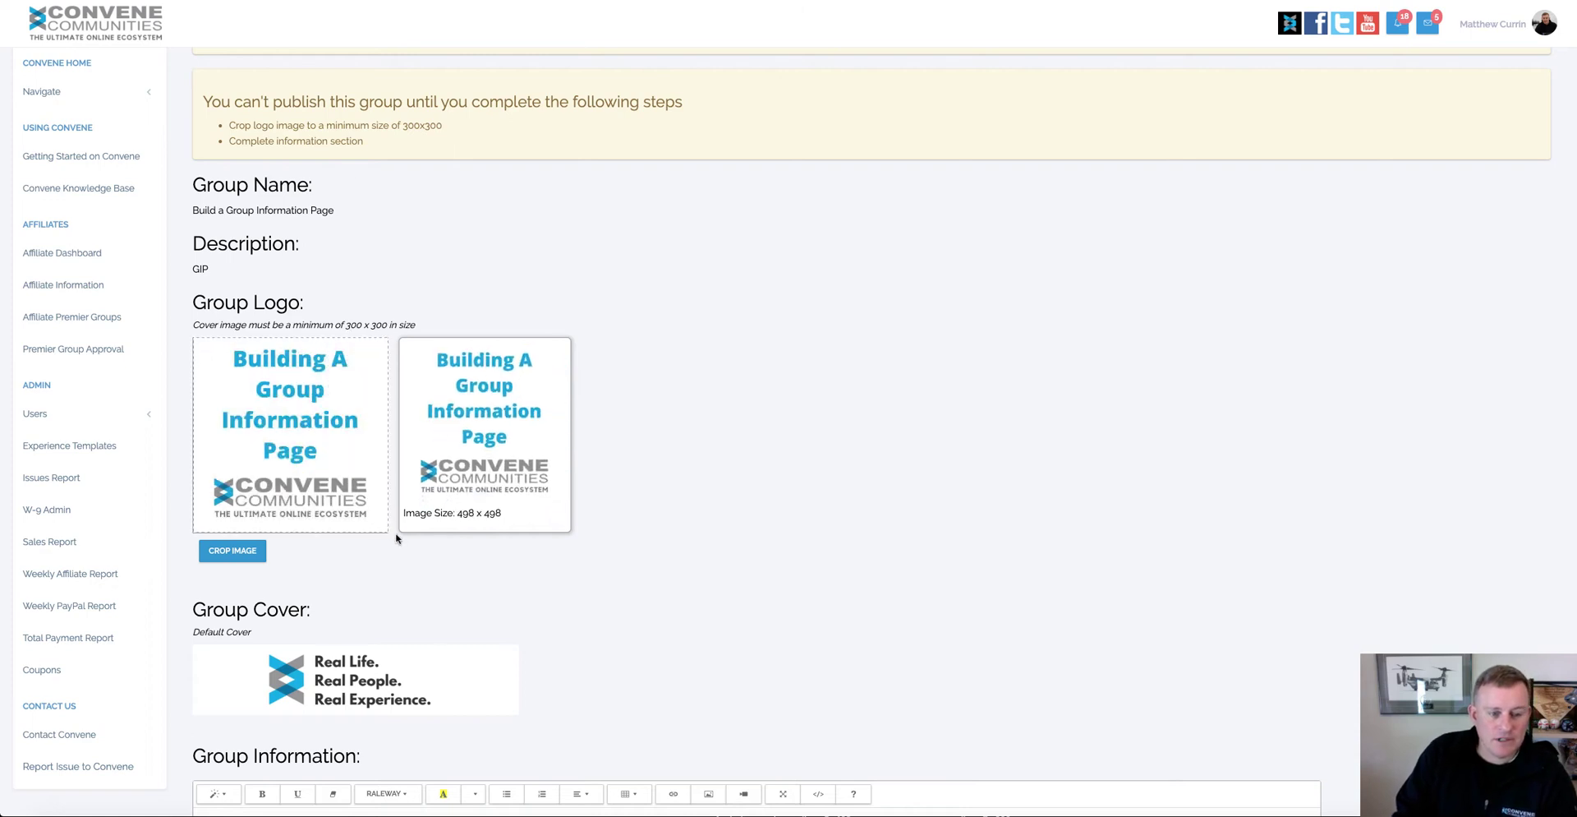
left_click(239, 552)
- Copy the link of the embedded video on the Convene Connections Ep 3 page about the Yokefellow non-profit
scroll(962, 637, "down", 4)
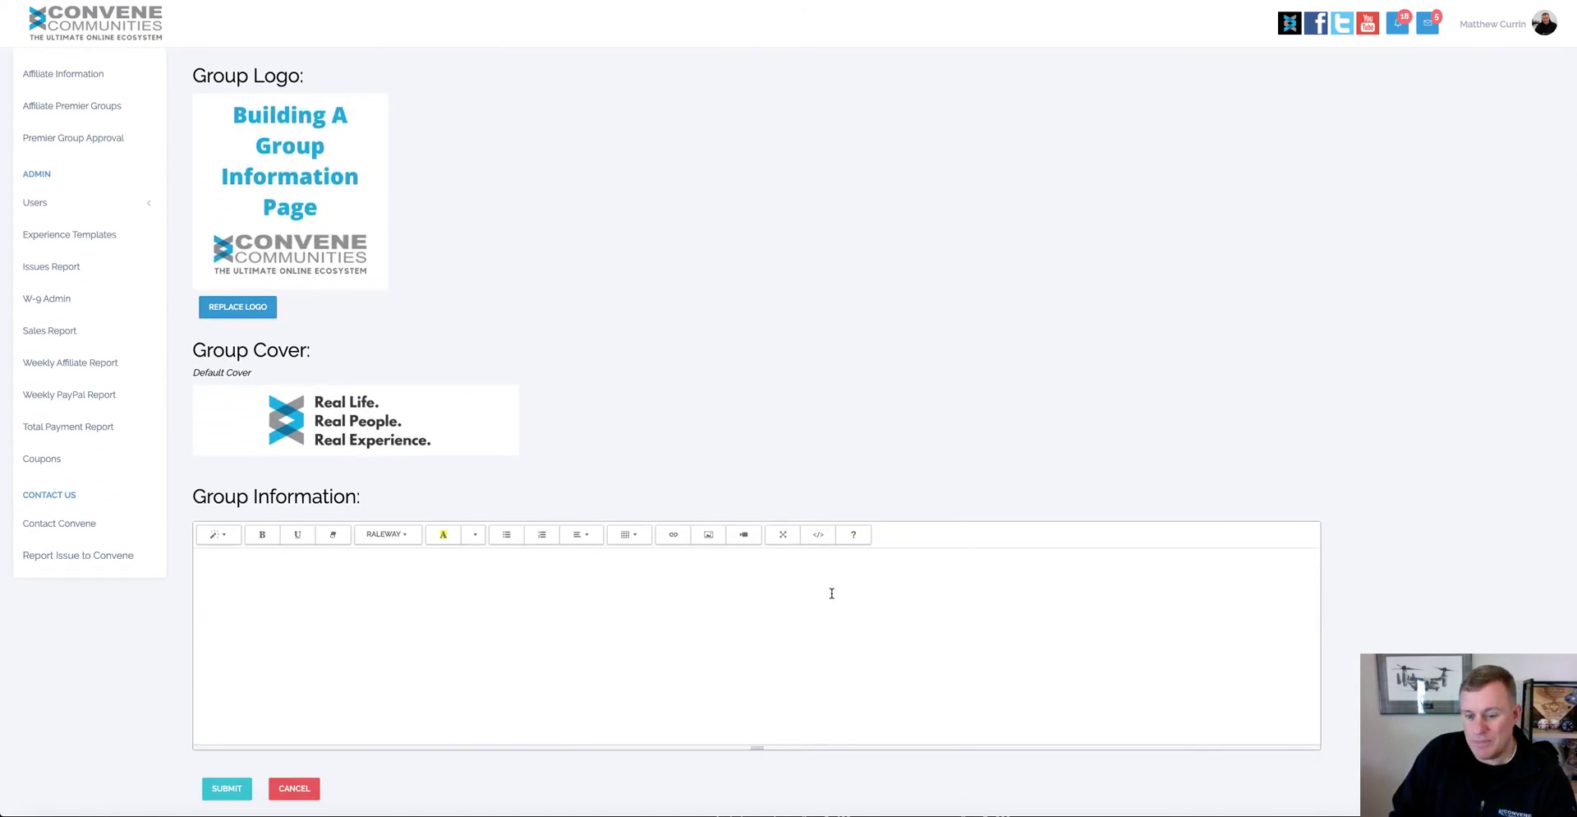
scroll(831, 592, "down", 1)
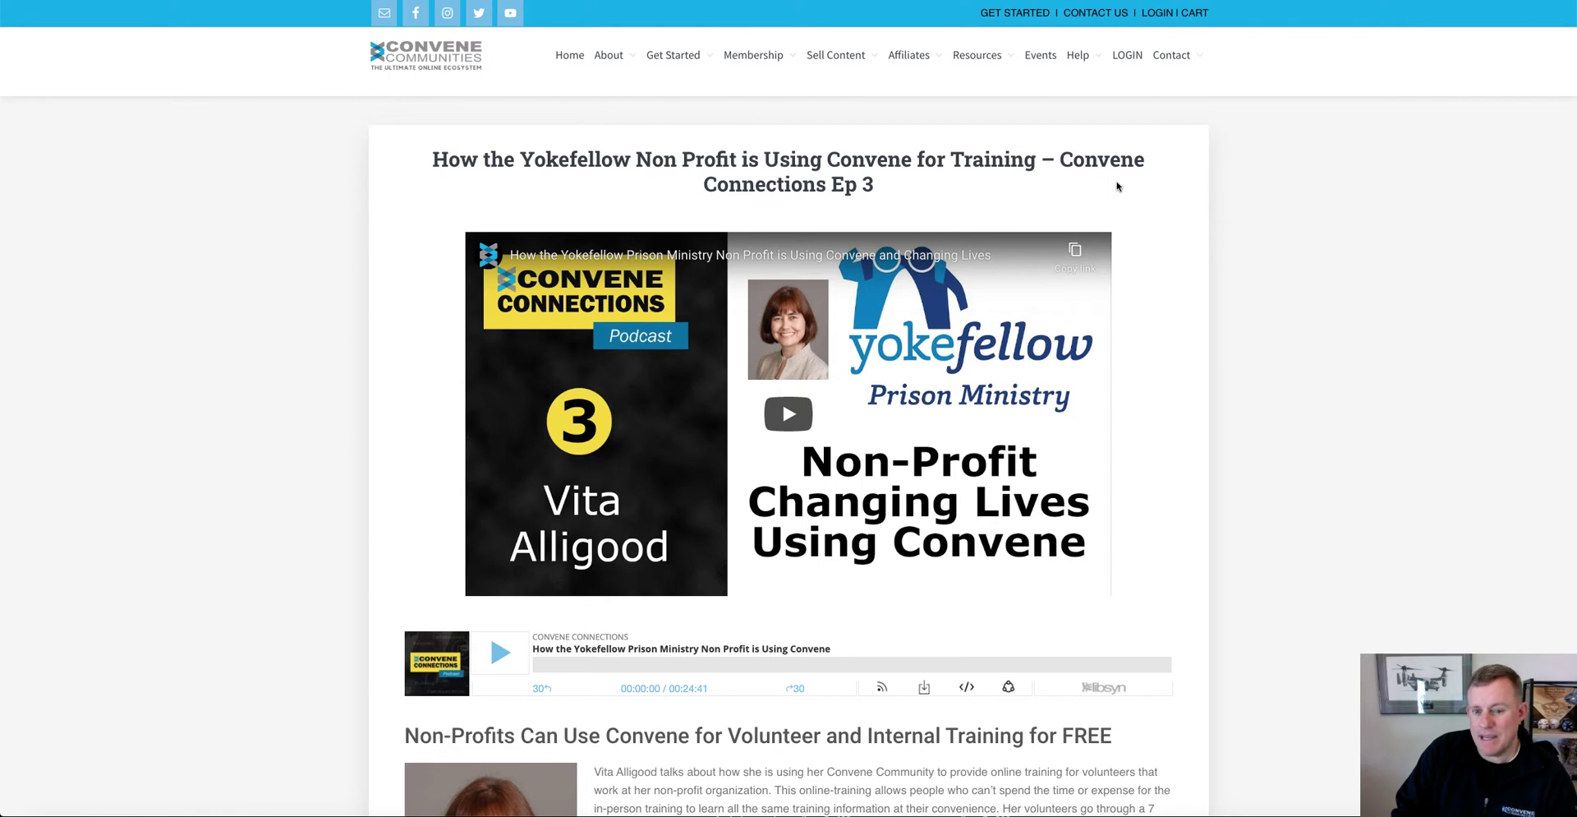
scroll(1097, 218, "down", 1)
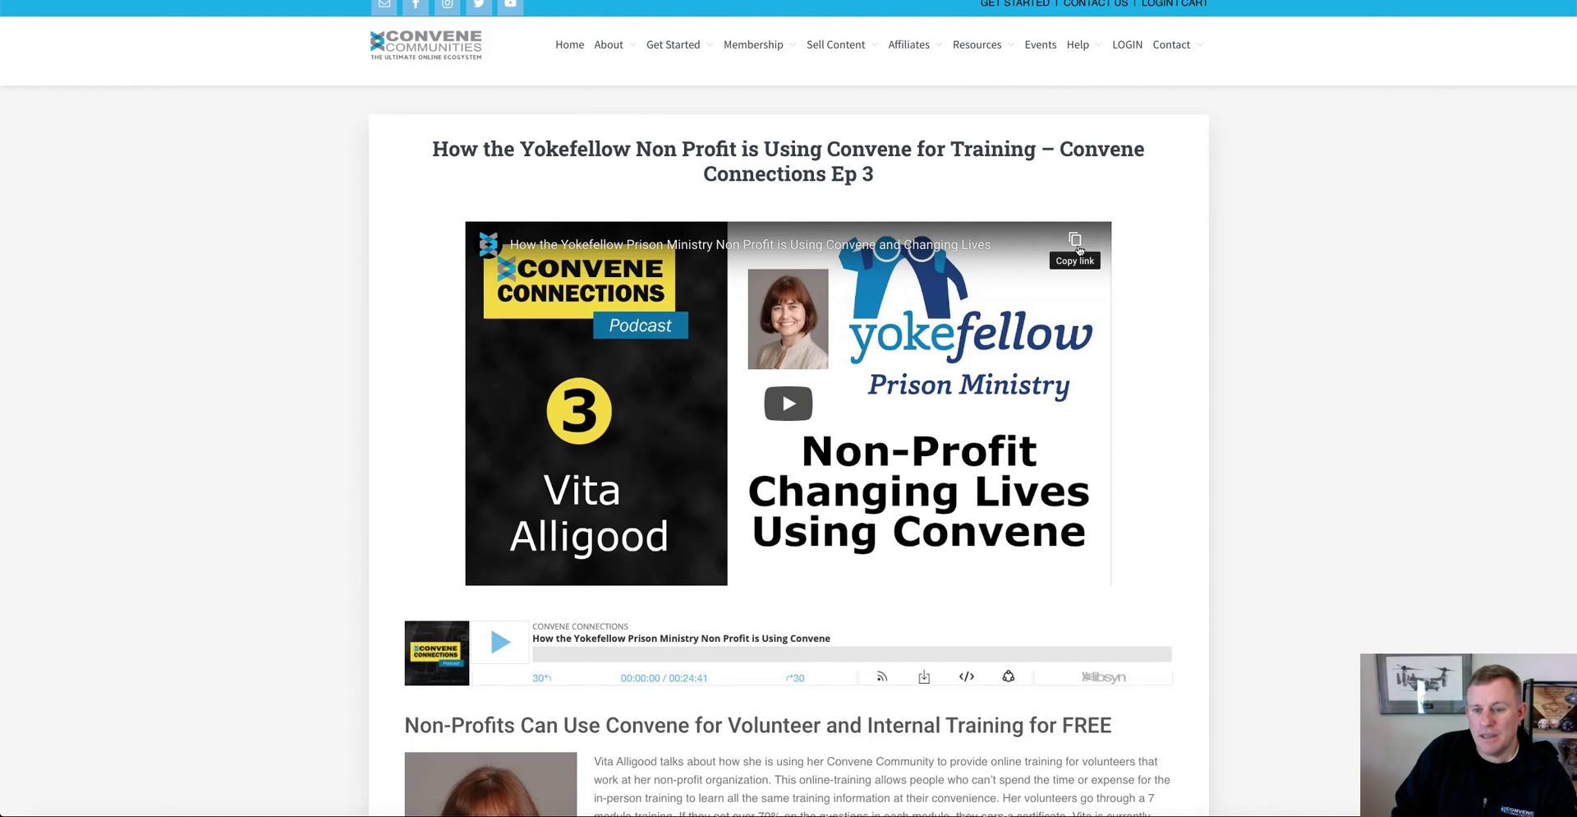
left_click(1077, 244)
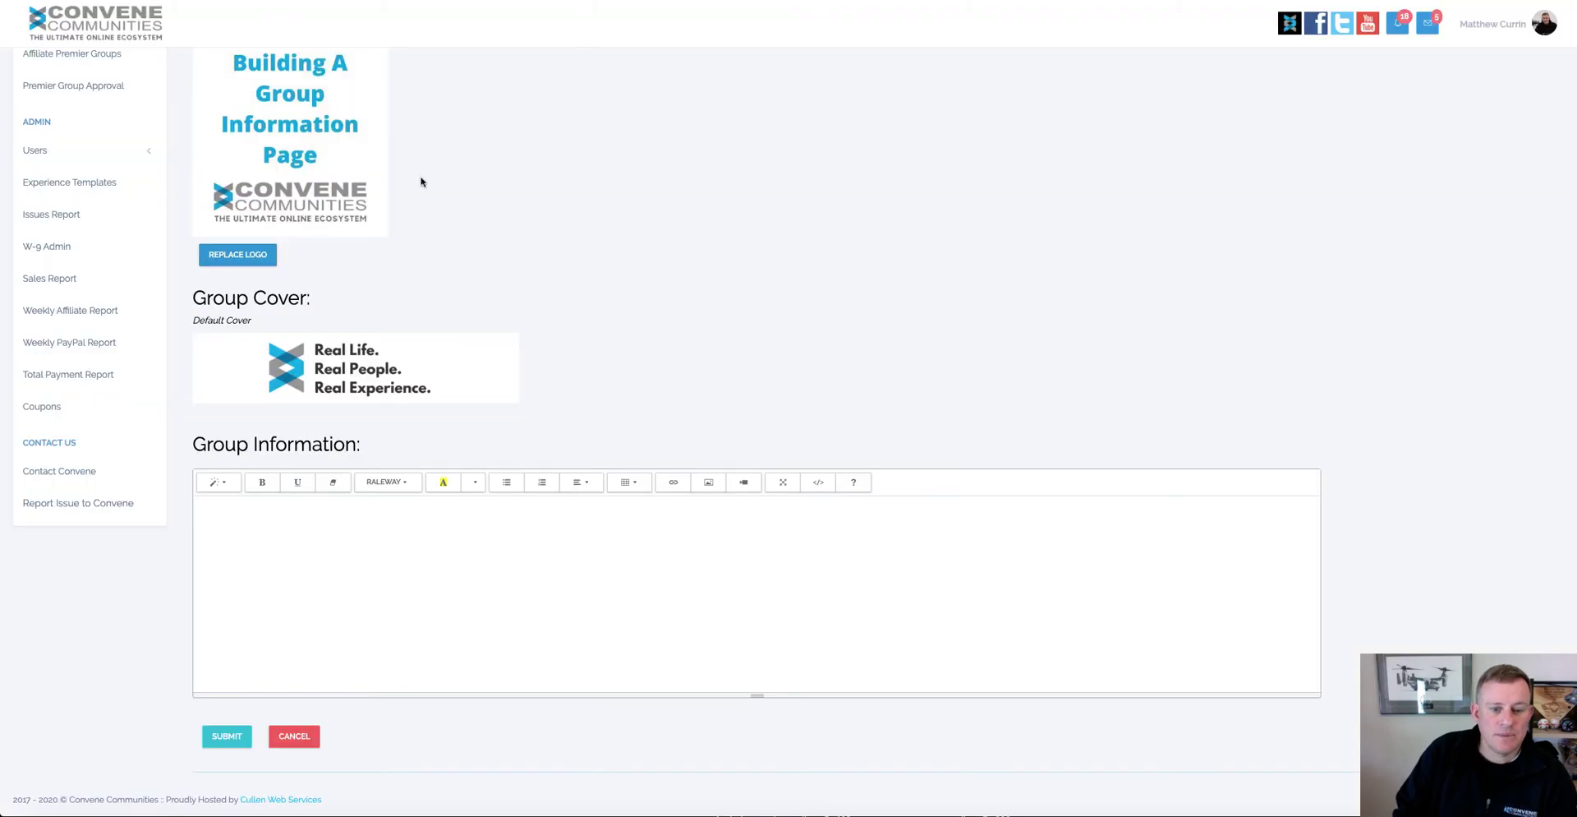
- Insert the video from the copied link into the Group Information section and add a new line below it
left_click(744, 484)
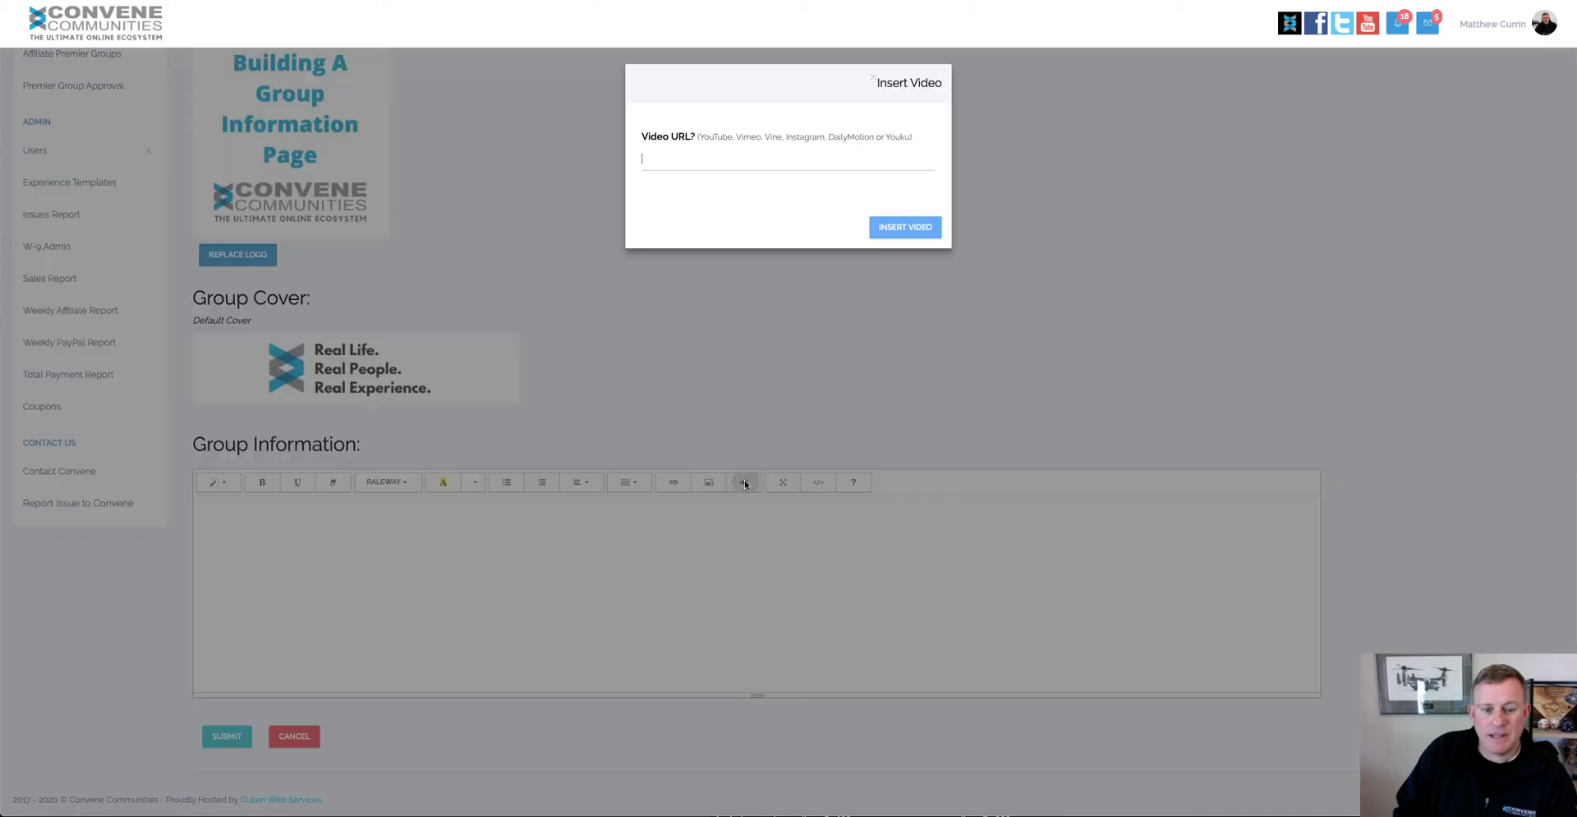
right_click(666, 156)
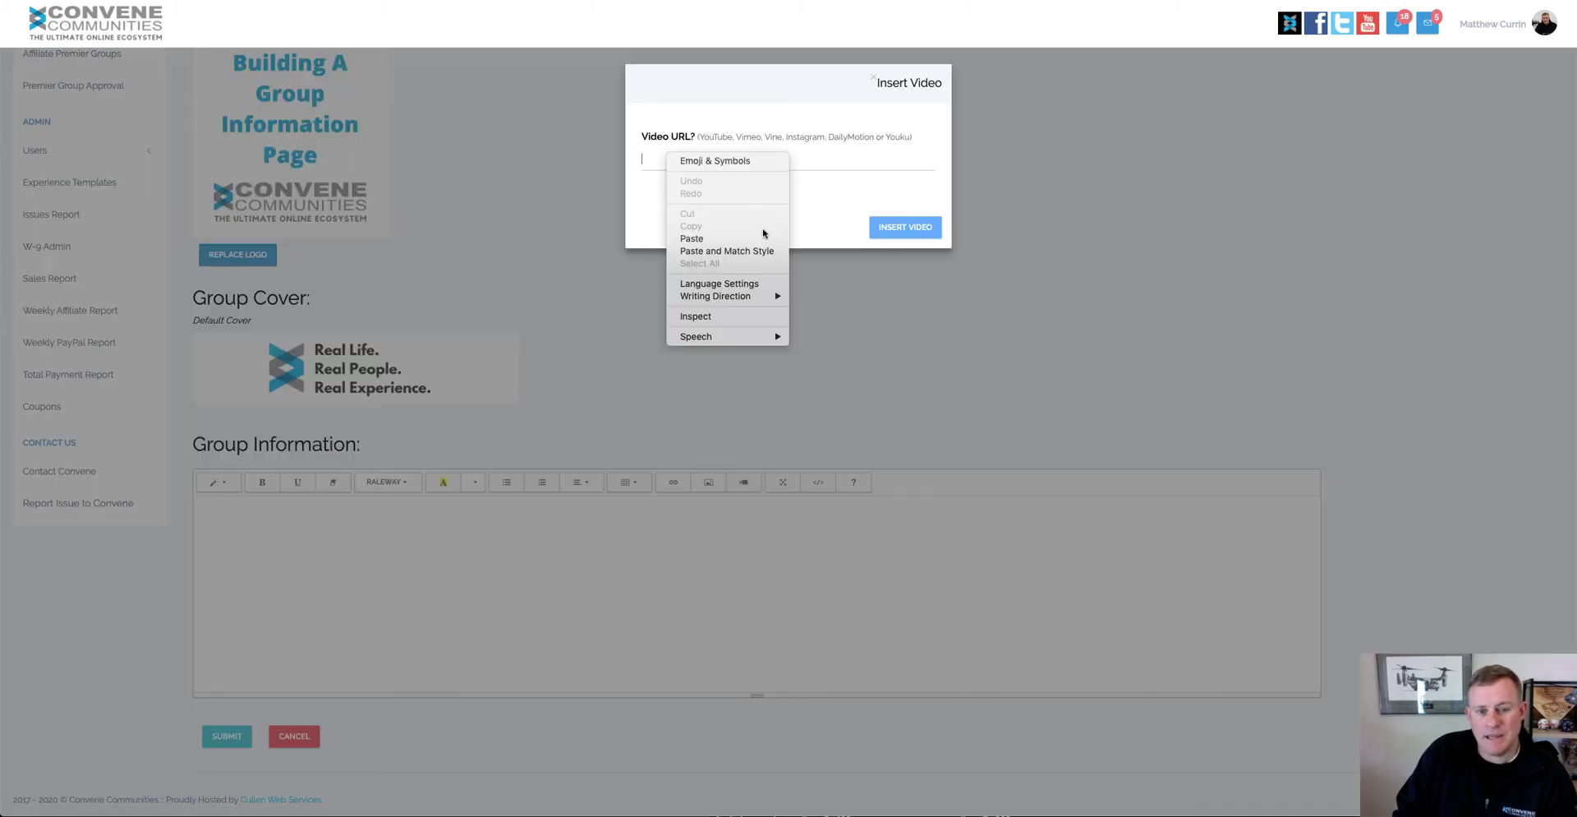
left_click(715, 238)
left_click(907, 229)
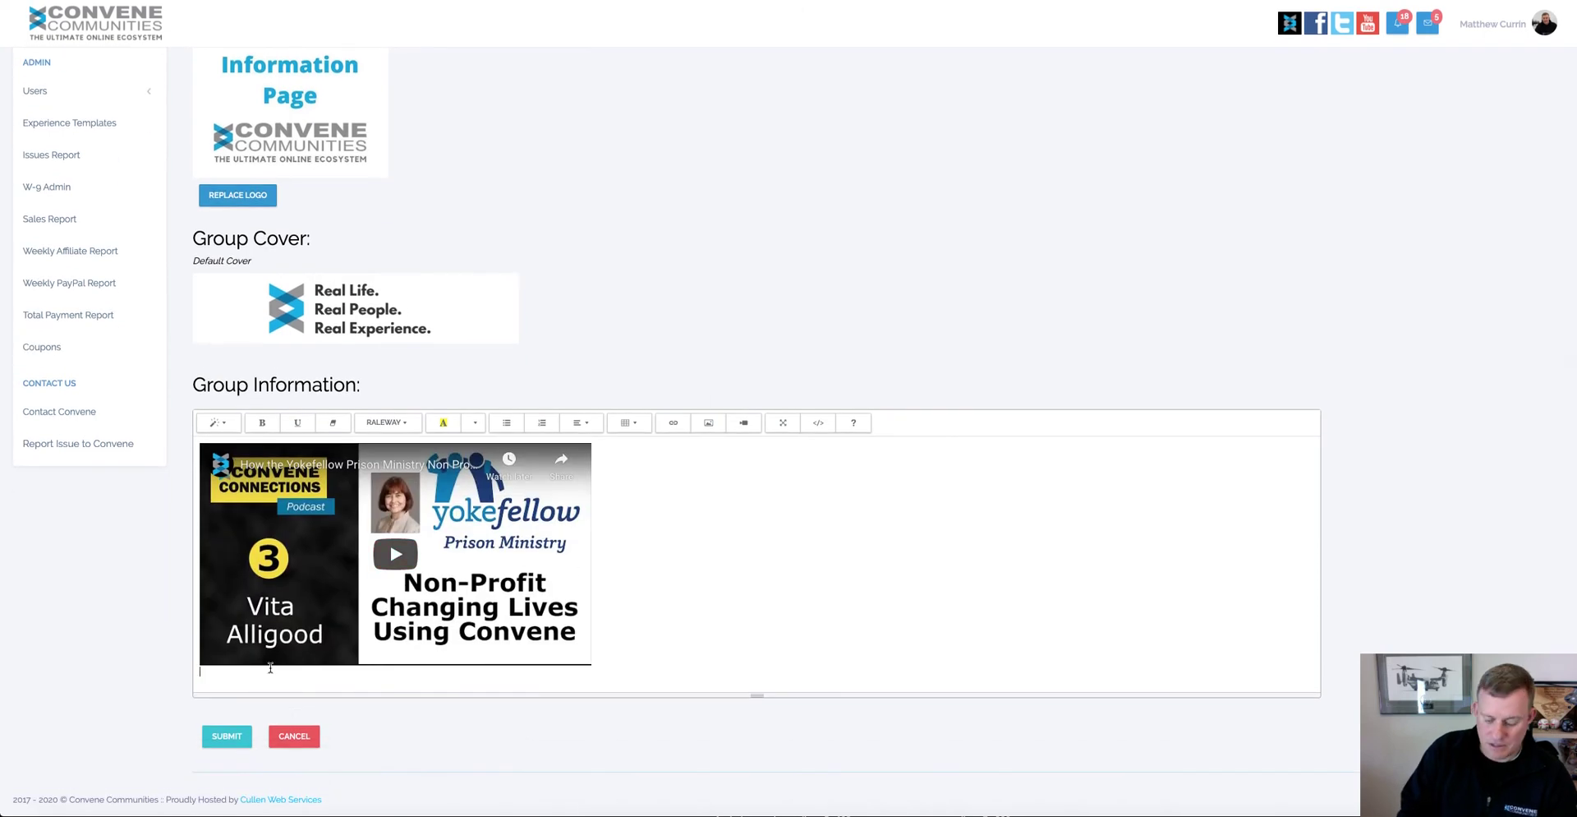
key("Return")
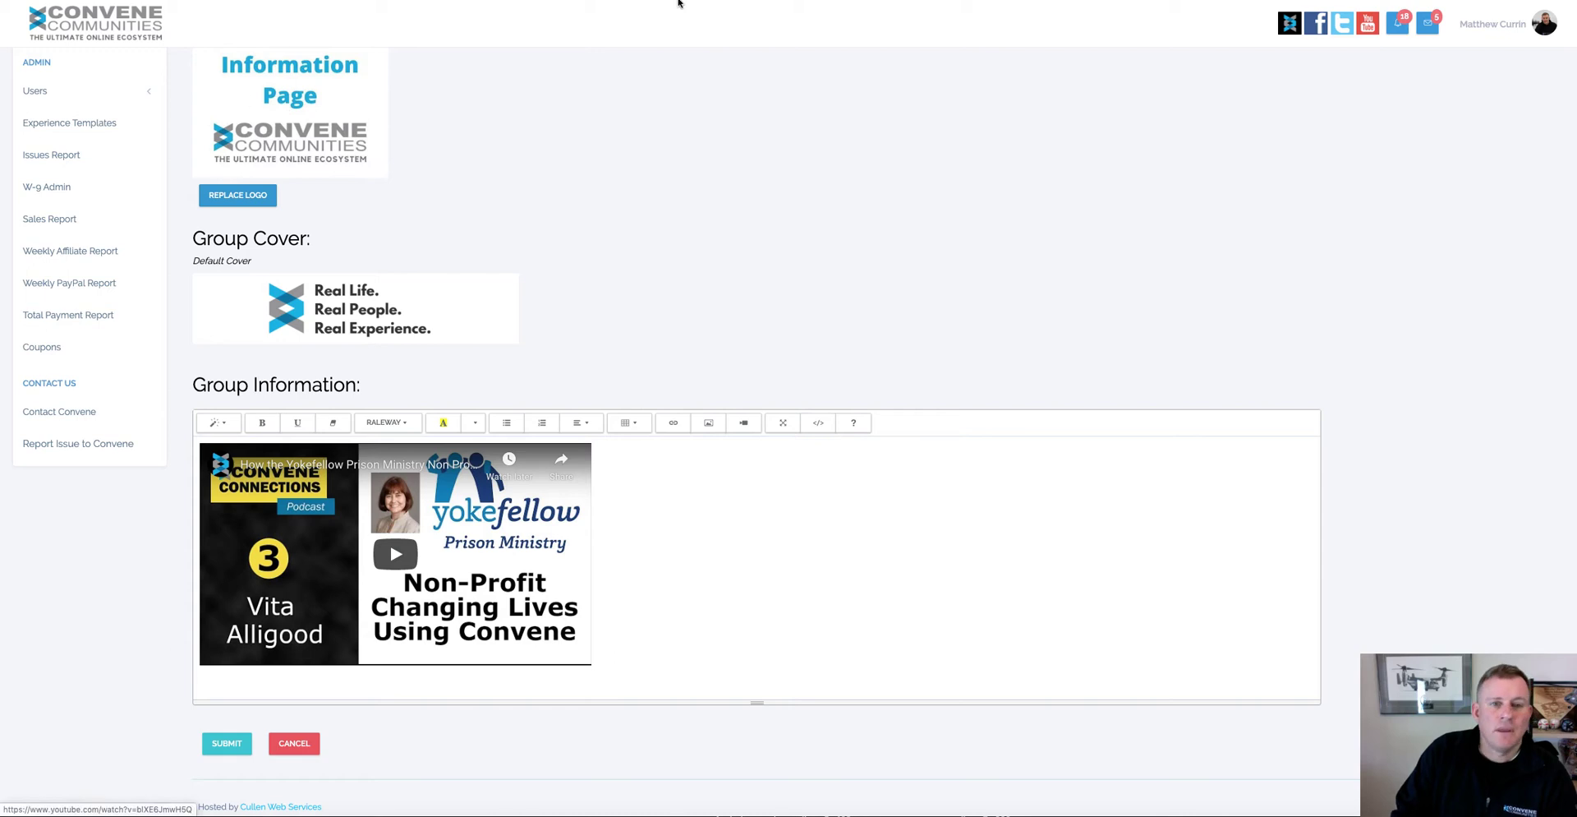
- Show the iframe embed code of the podcast audio player on the Convene Connections Ep 3 page and copy it
left_click(739, 2)
scroll(841, 356, "down", 2)
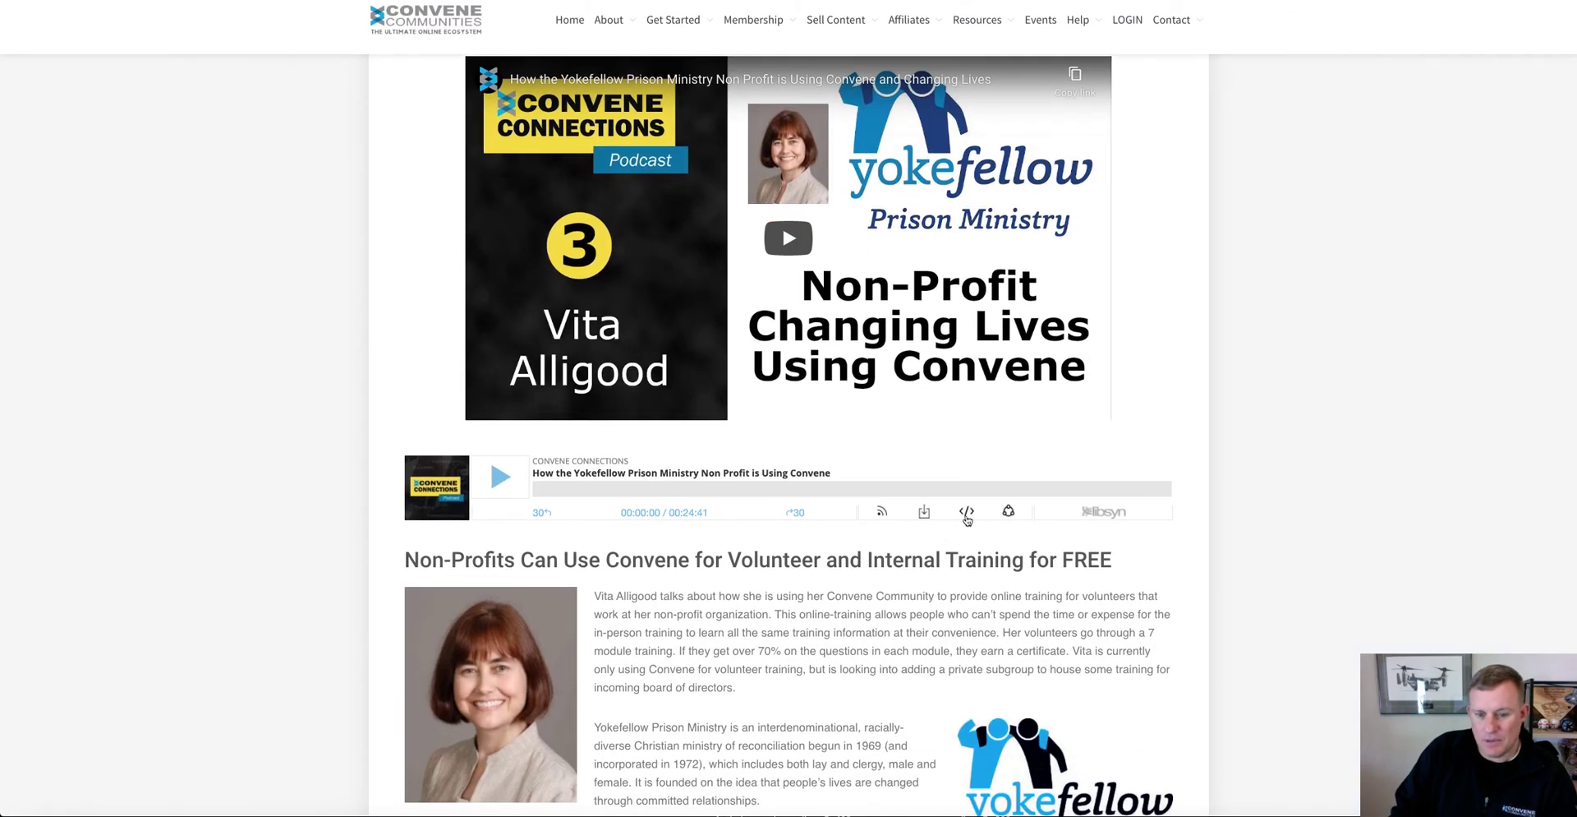
left_click(967, 511)
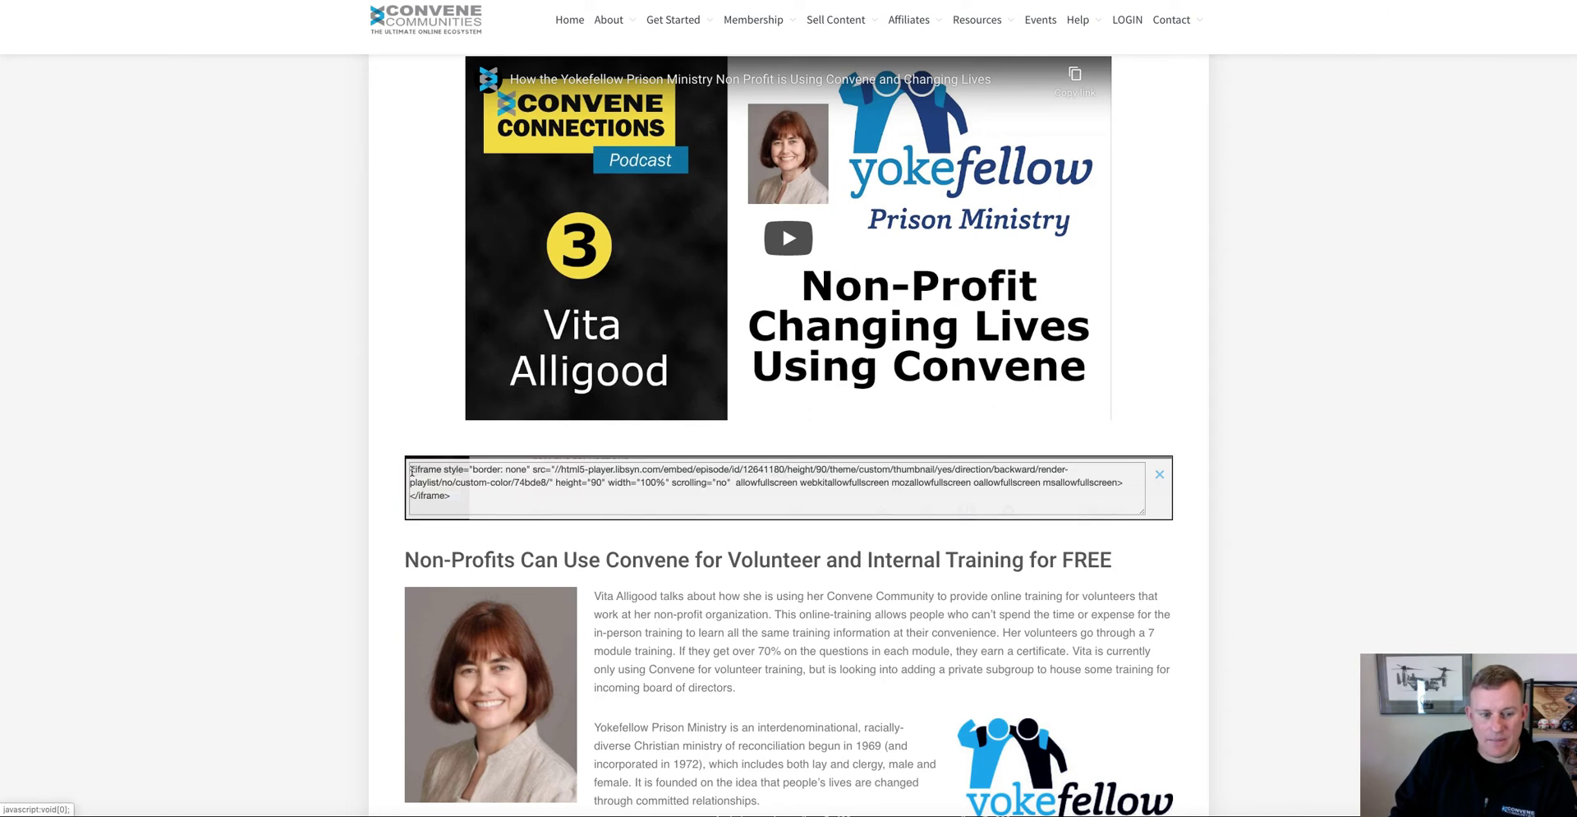
left_click(448, 501)
key("ctrl+c")
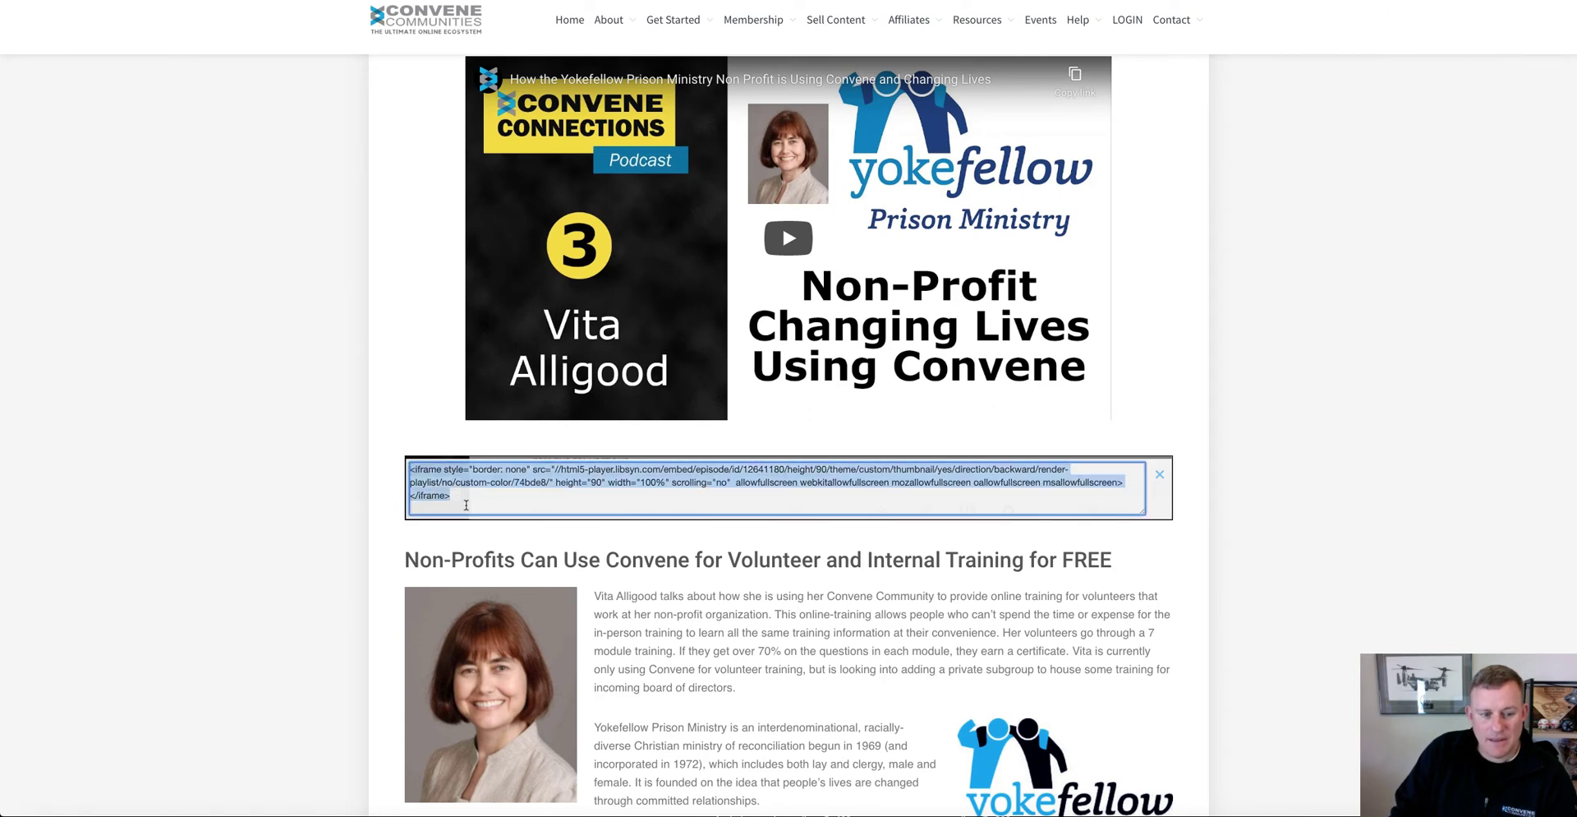
right_click(690, 477)
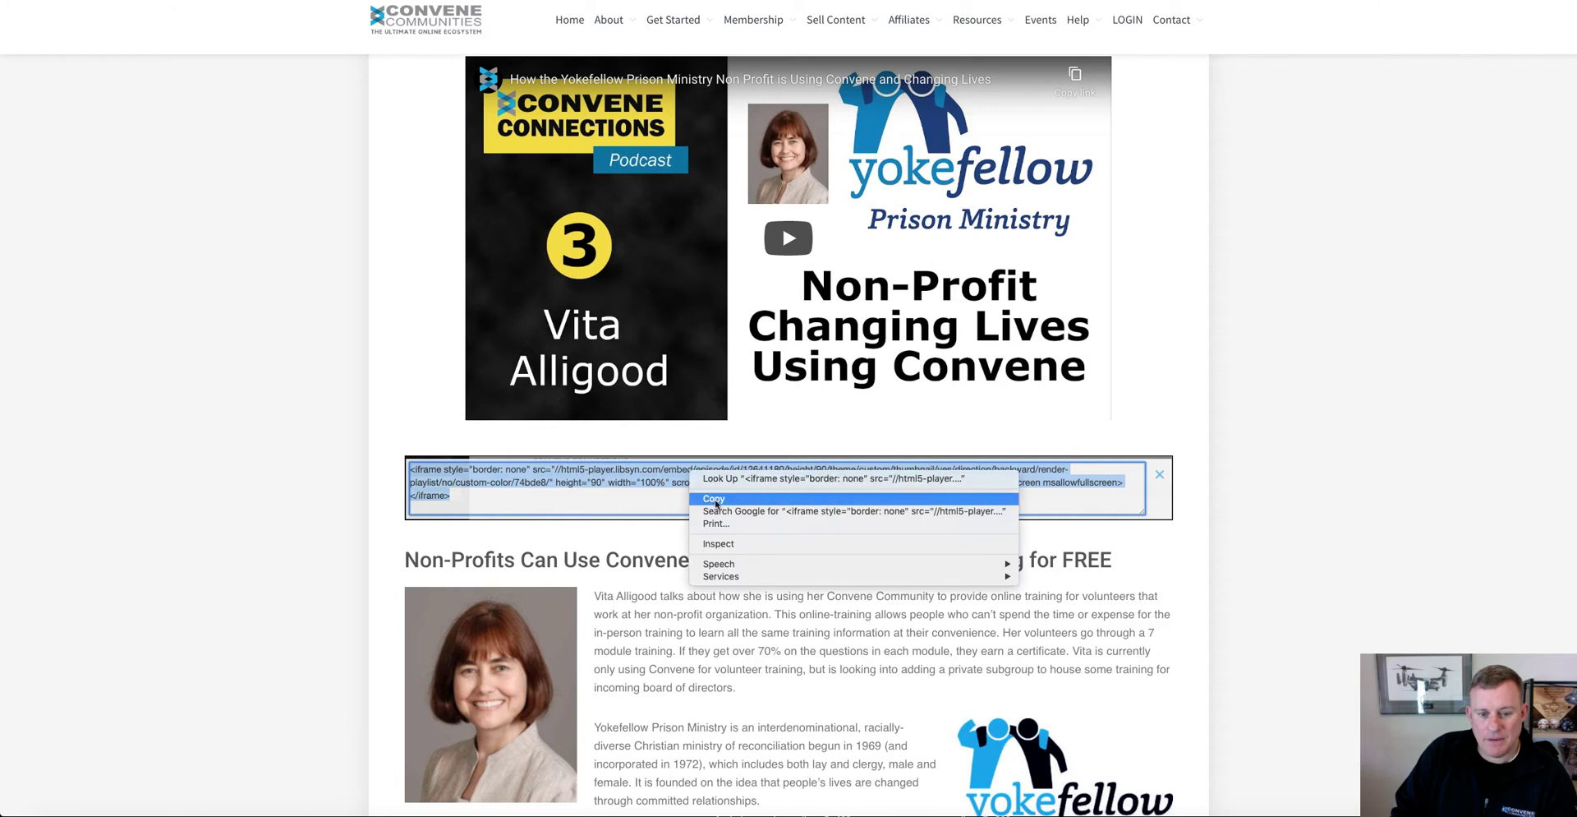
left_click(721, 500)
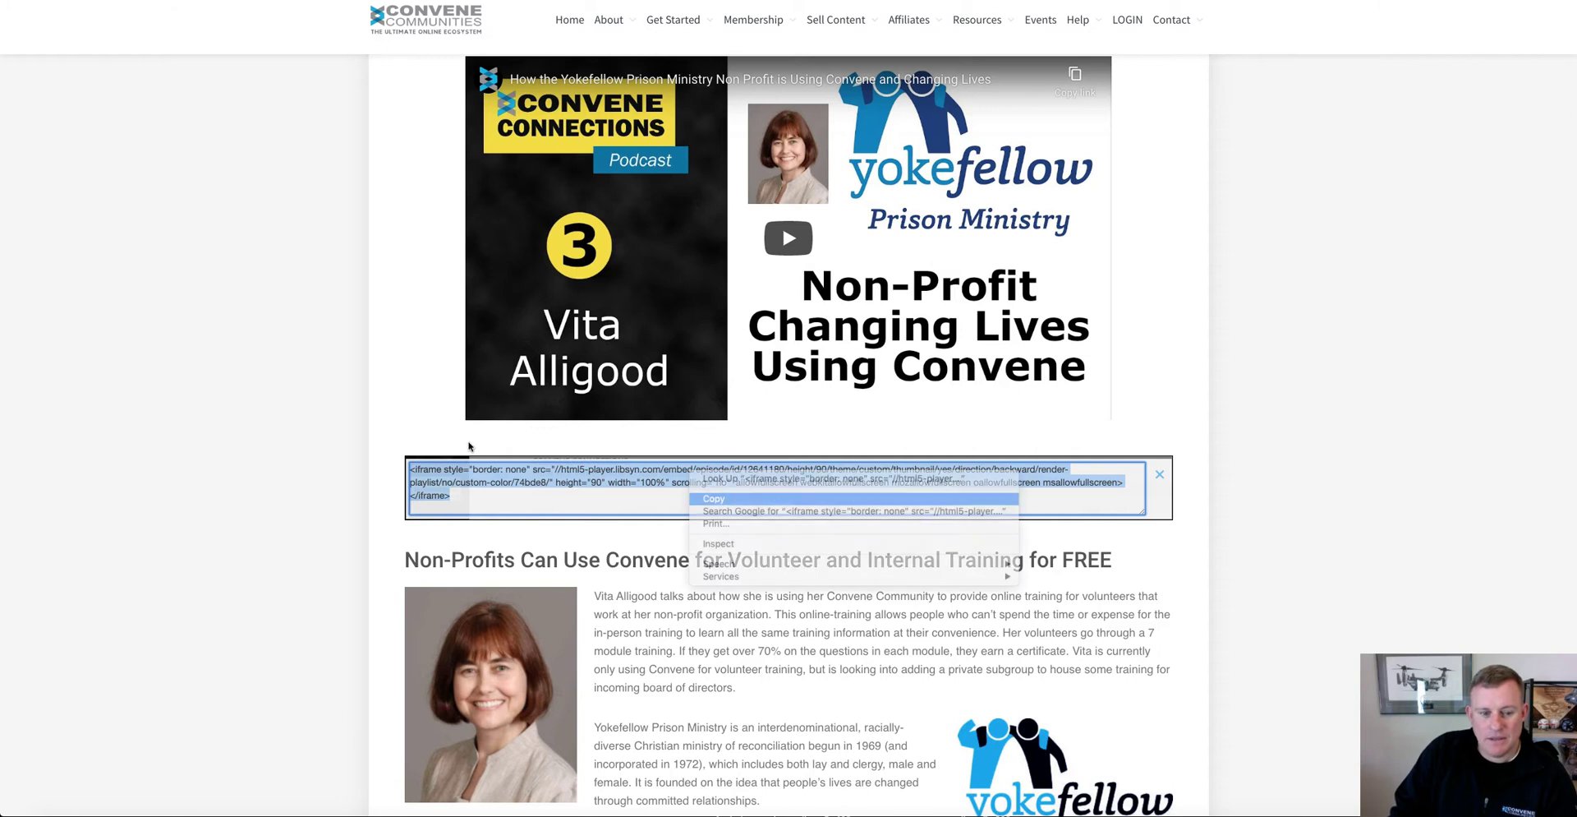
left_click(1160, 474)
left_click(968, 511)
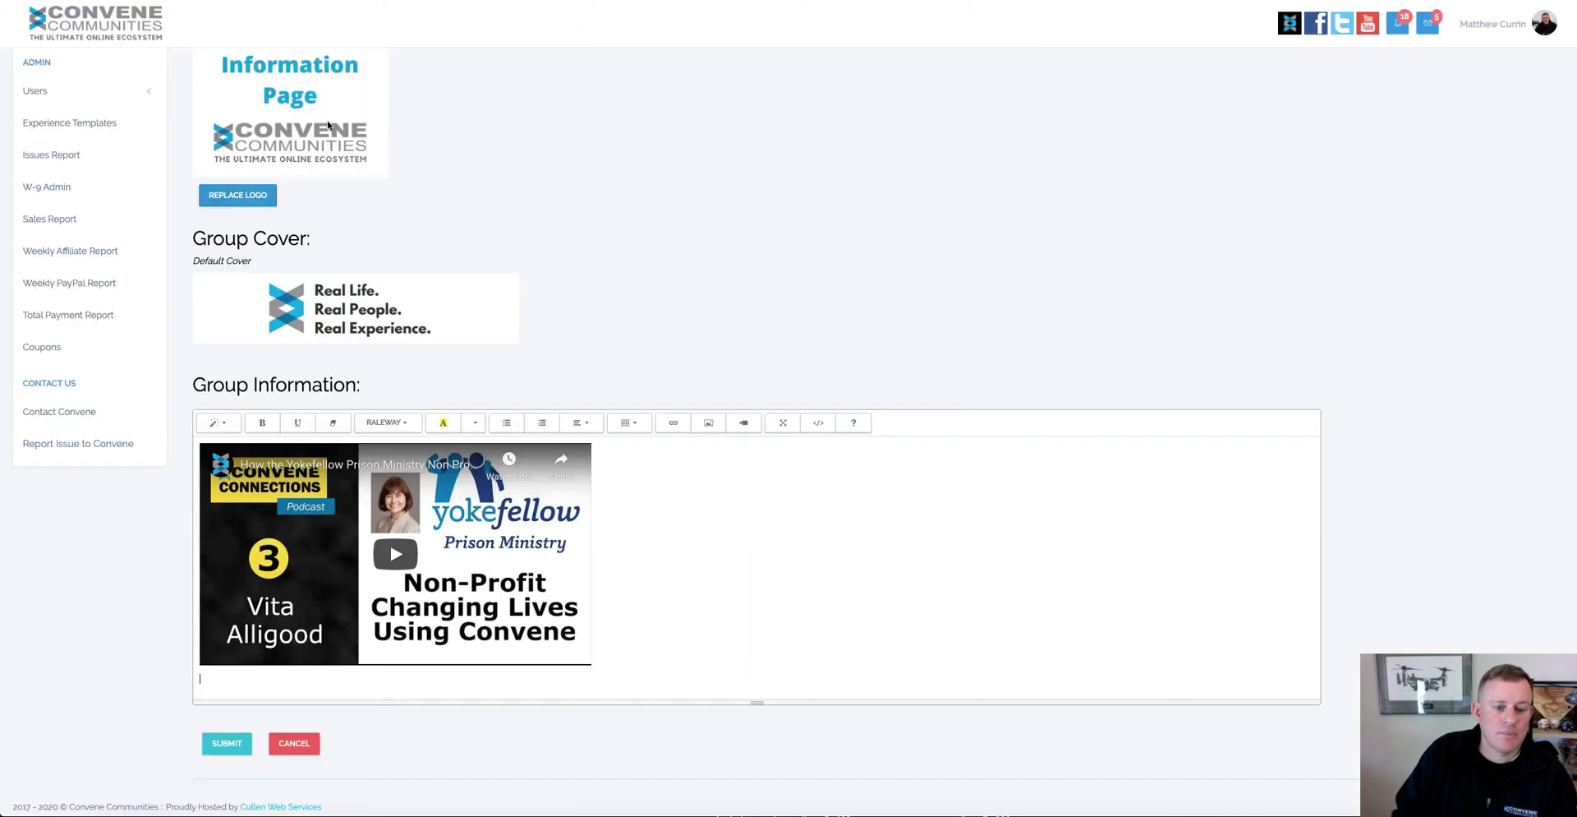
- Paste the copied podcast player embed code below the video in Group Information, followed by a new line
right_click(231, 686)
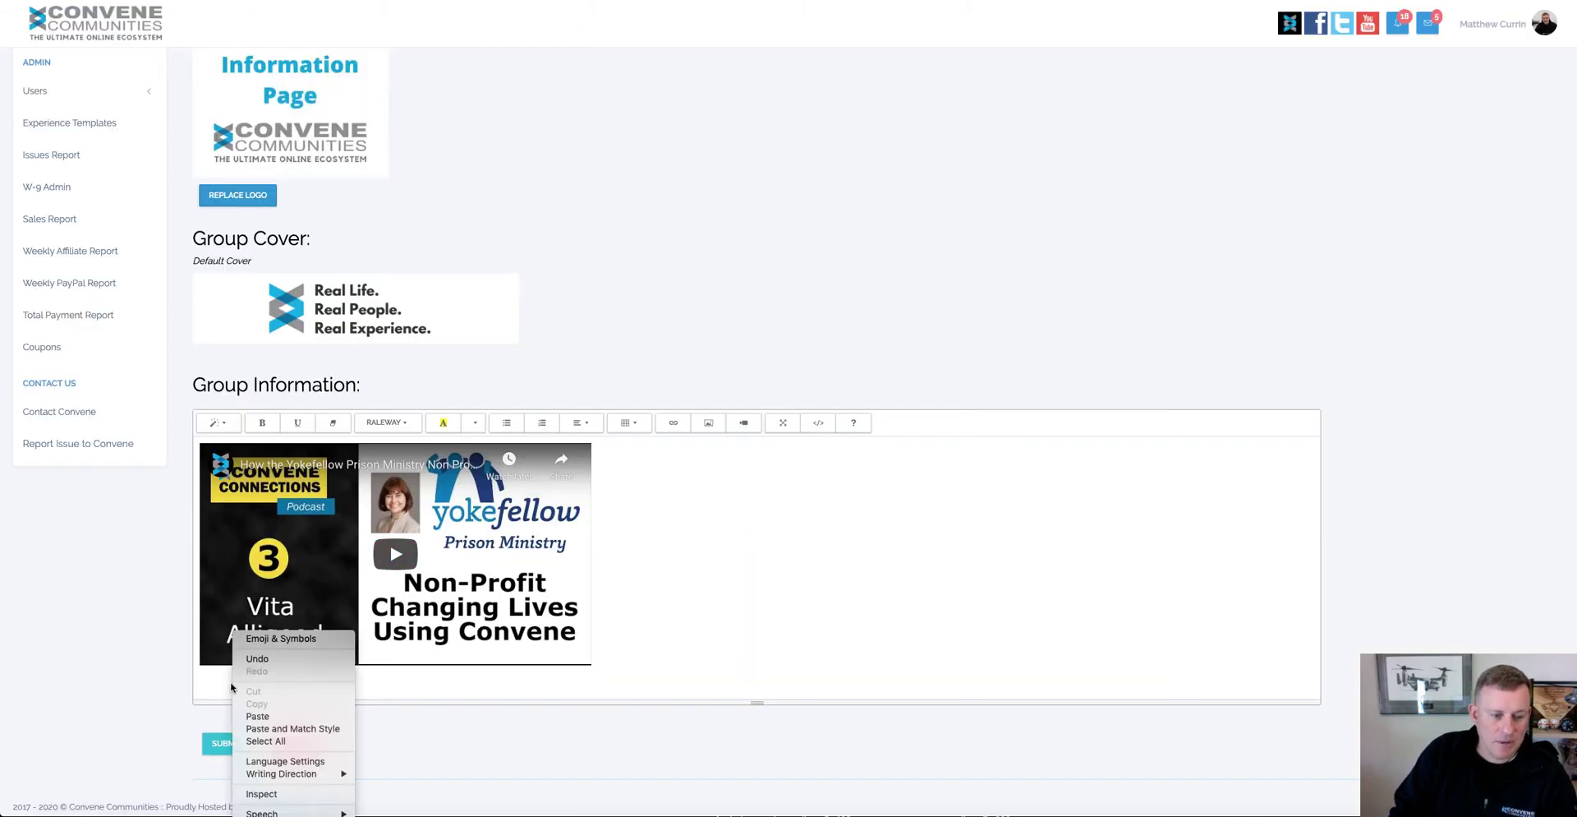
left_click(257, 716)
key("Return")
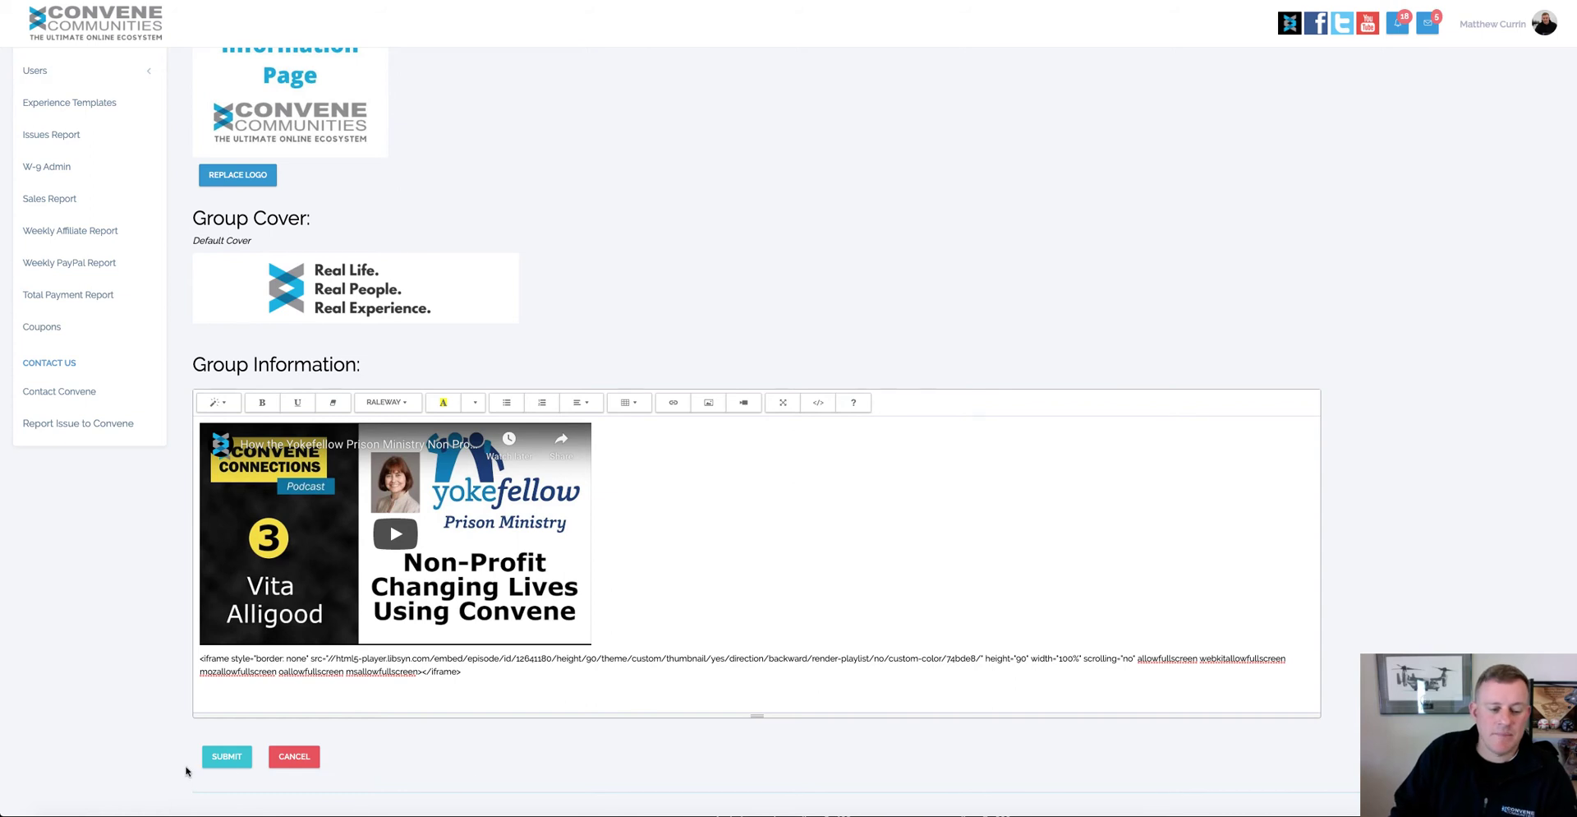
scroll(724, 744, "down", 1)
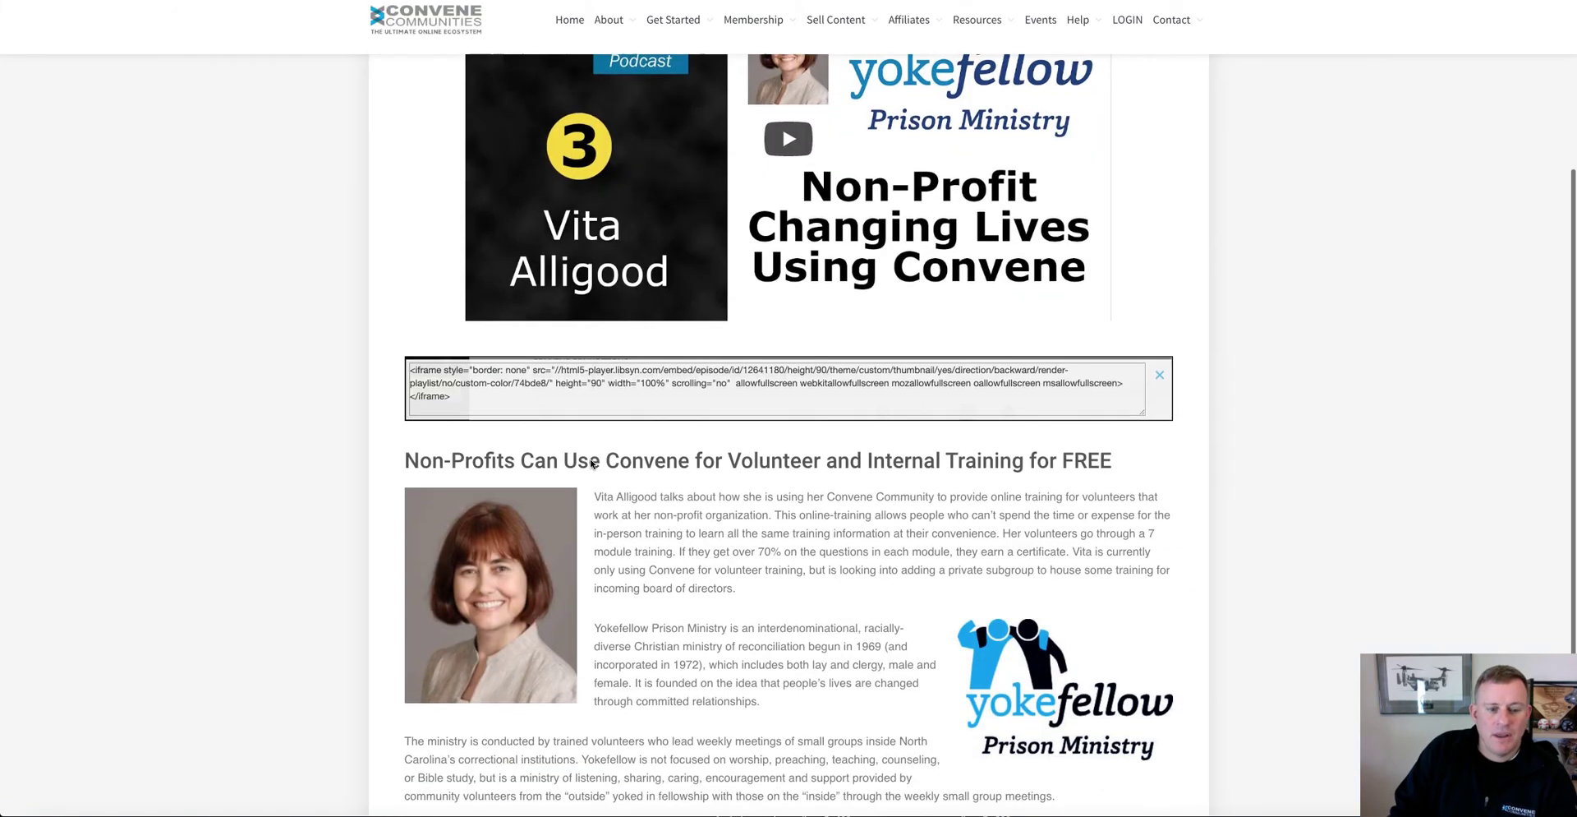
- Copy the article on the podcast page, from the heading "Non-Profits Can Use Convene for Volunteer and Internal Training for FREE" through the final non-profit program sentence
scroll(406, 429, "down", 2)
left_click_drag(406, 429, 1093, 718)
scroll(794, 530, "down", 2)
right_click(665, 373)
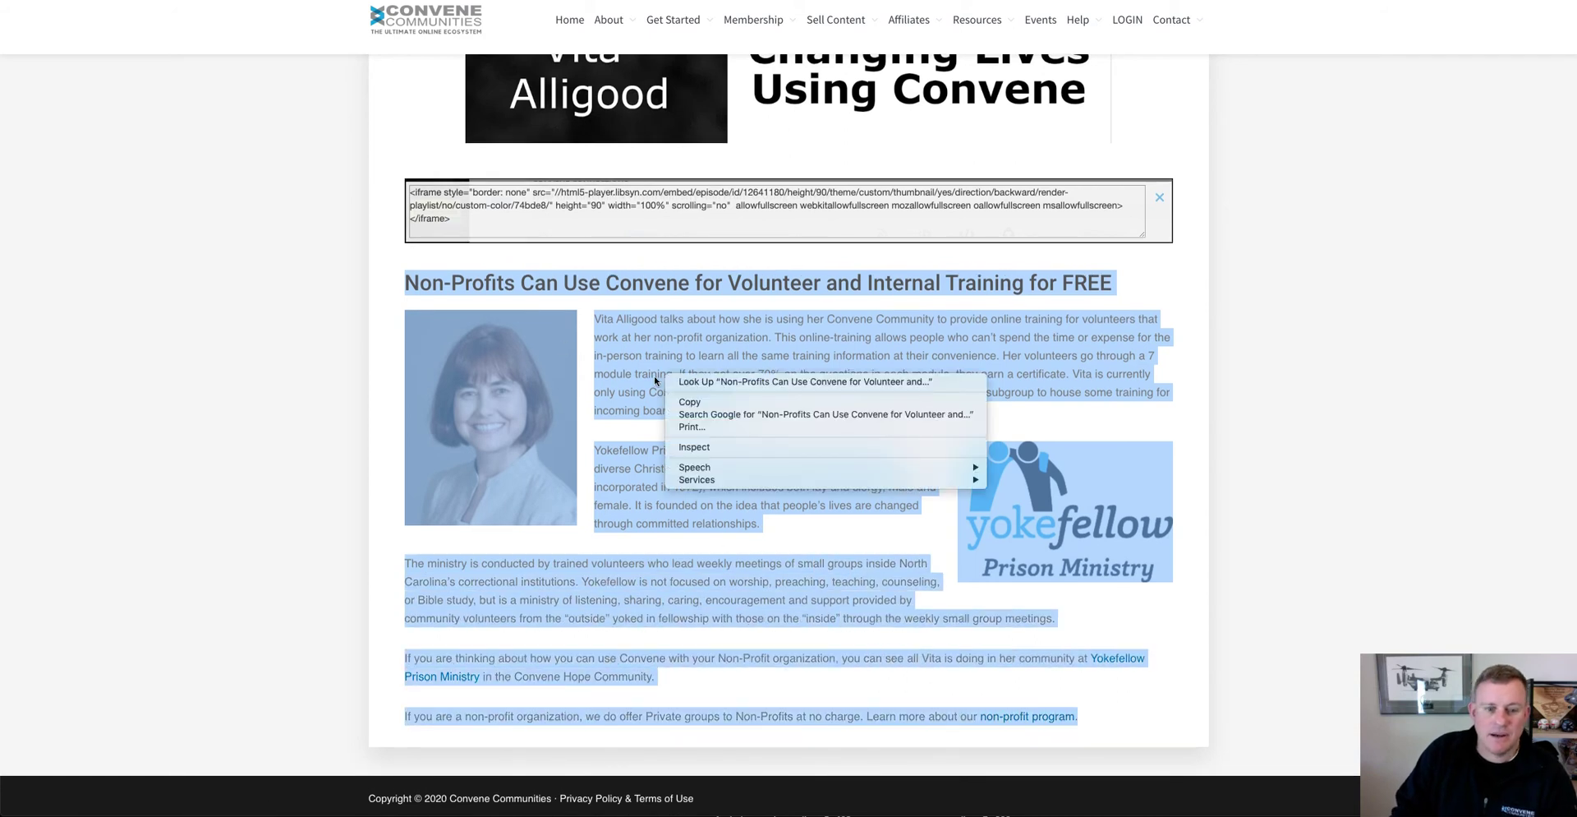
left_click(703, 403)
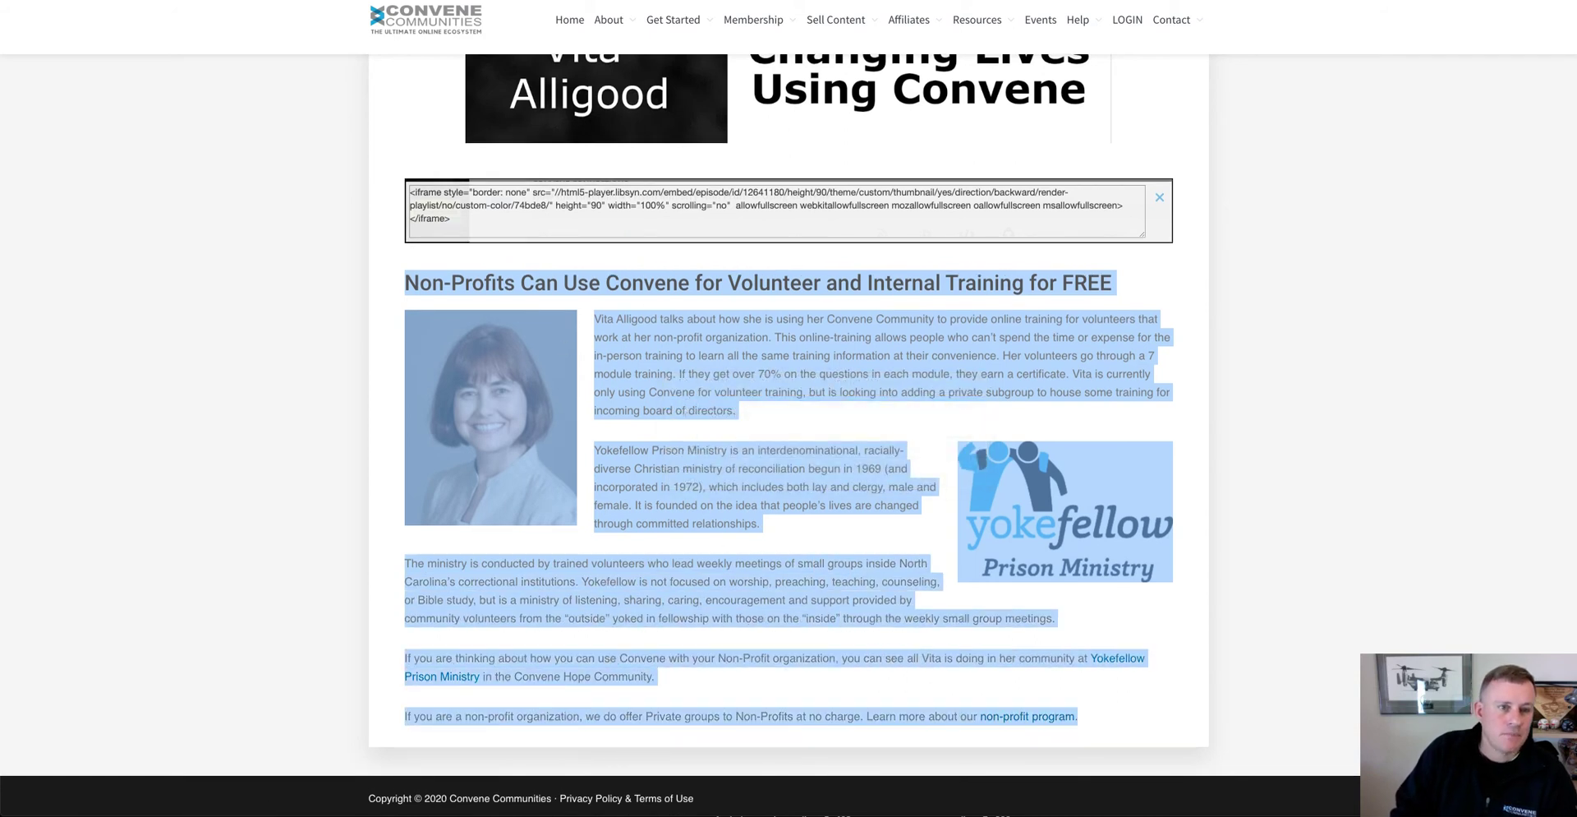
- Paste the copied article text into Group Information on the line below the podcast embed code
key("ctrl+Tab")
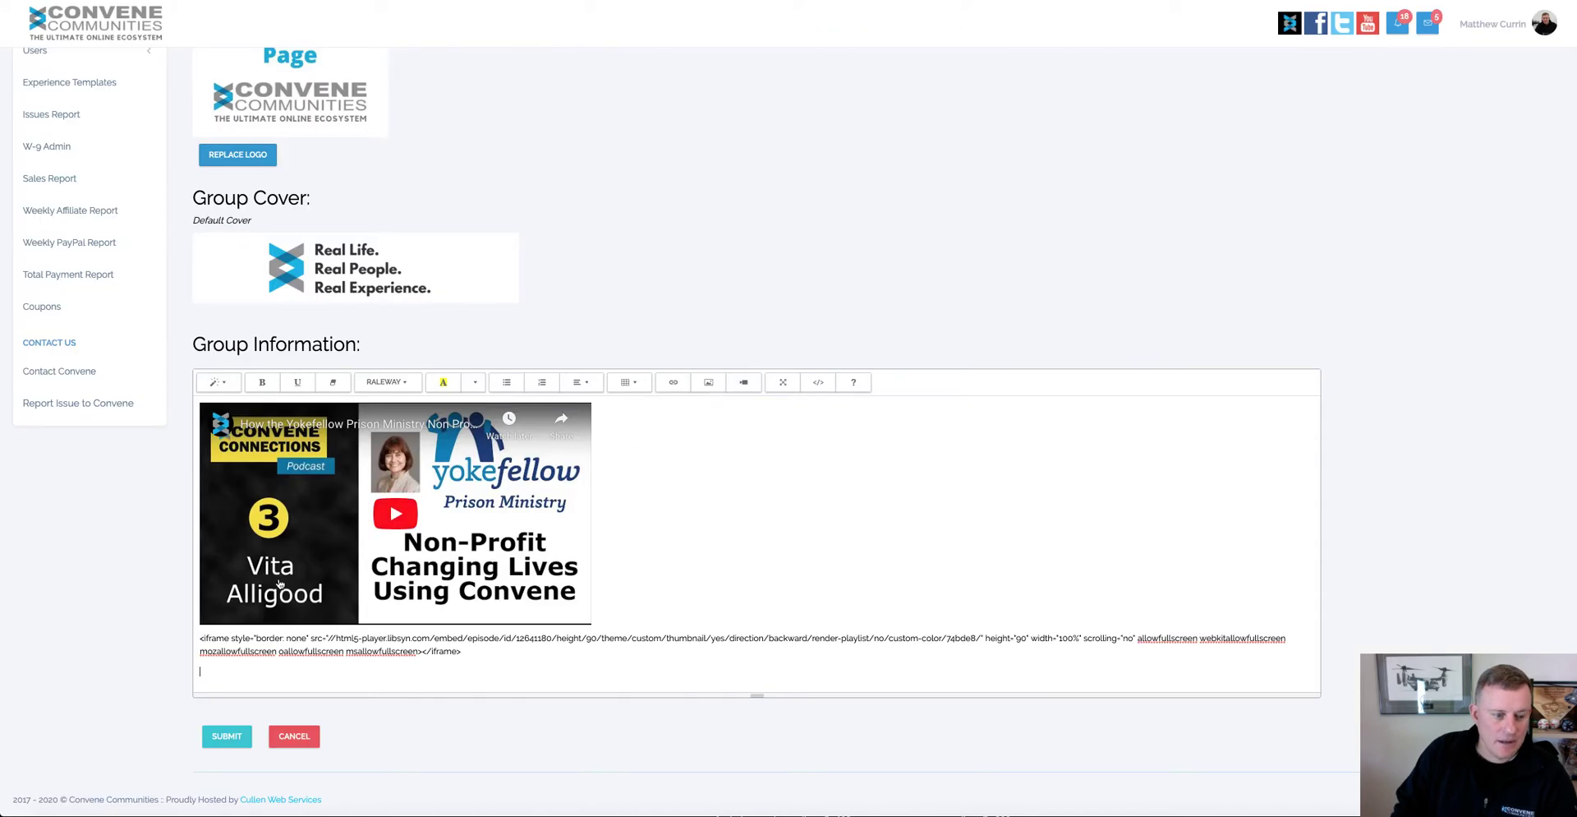
right_click(207, 671)
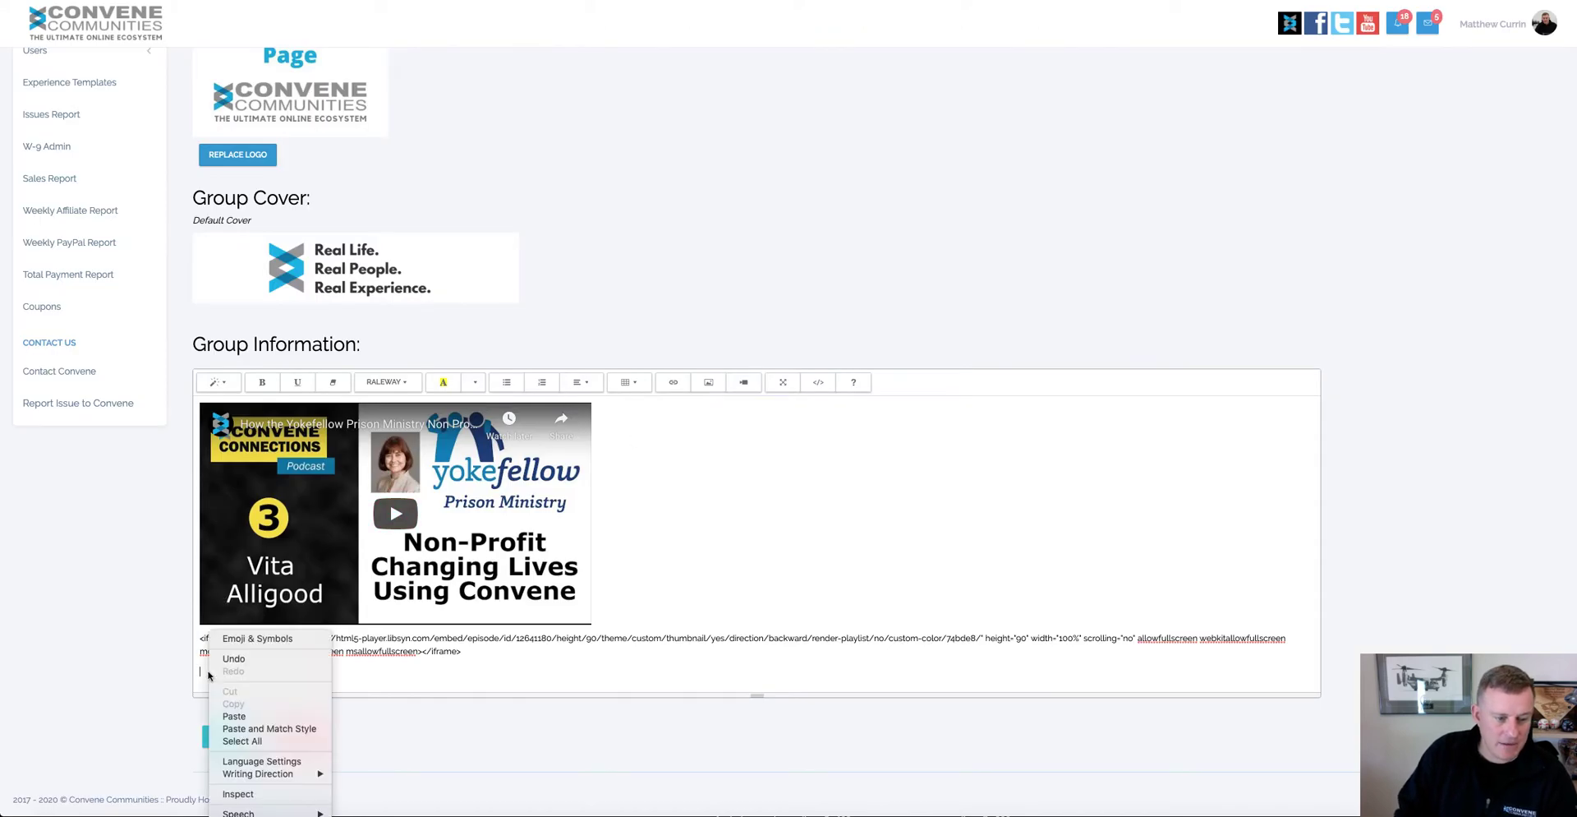
left_click(235, 716)
scroll(369, 616, "down", 3)
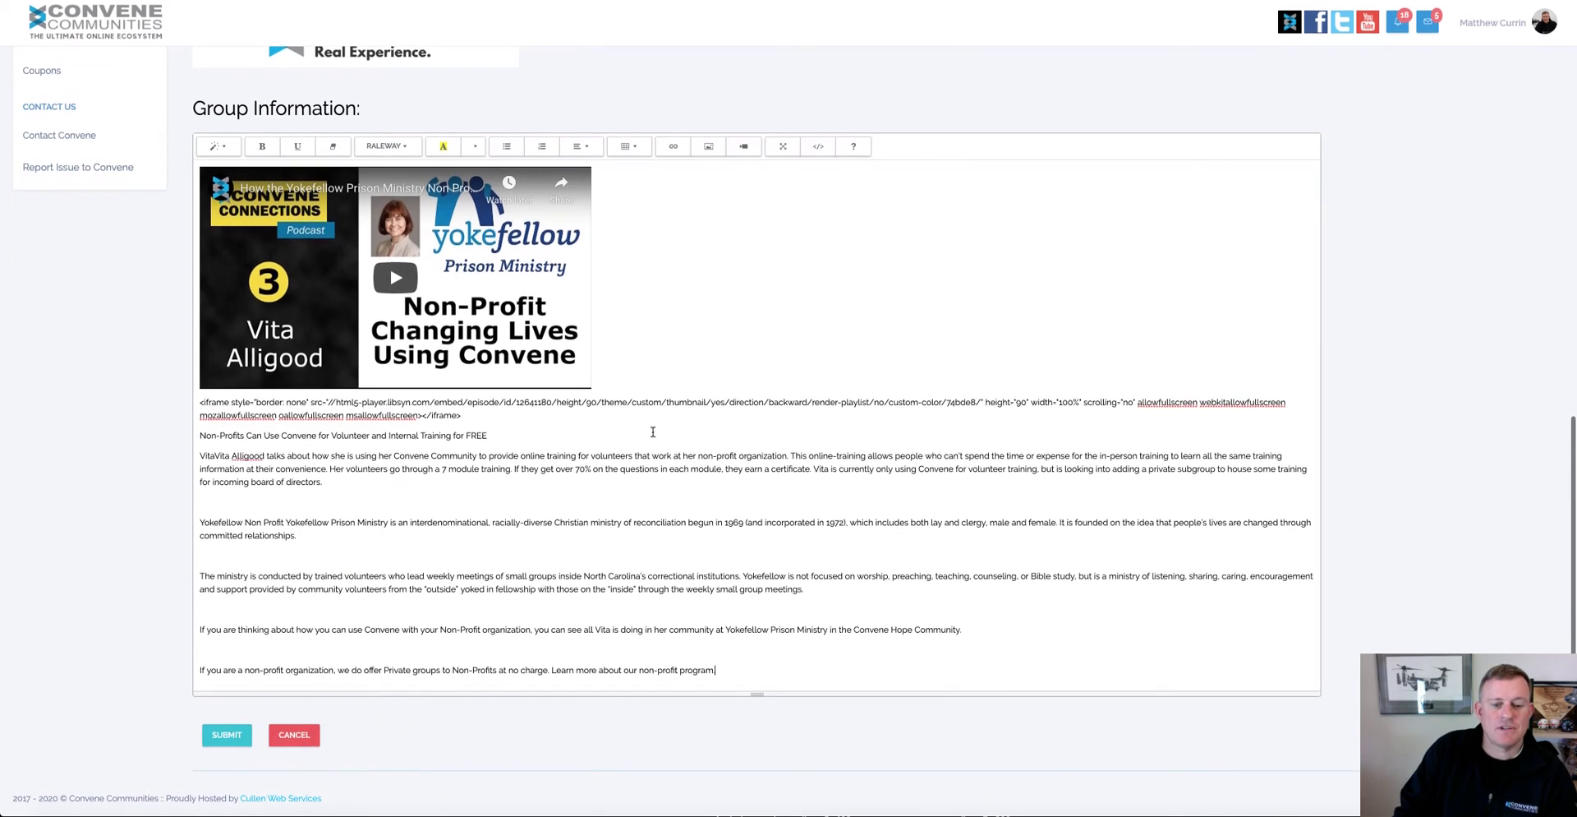
- Format the pasted heading "Non-Profits Can Use Convene for Volunteer and Internal Training for FREE" as Header 2, with blue text colour and bold
left_click_drag(198, 435, 527, 444)
left_click(217, 147)
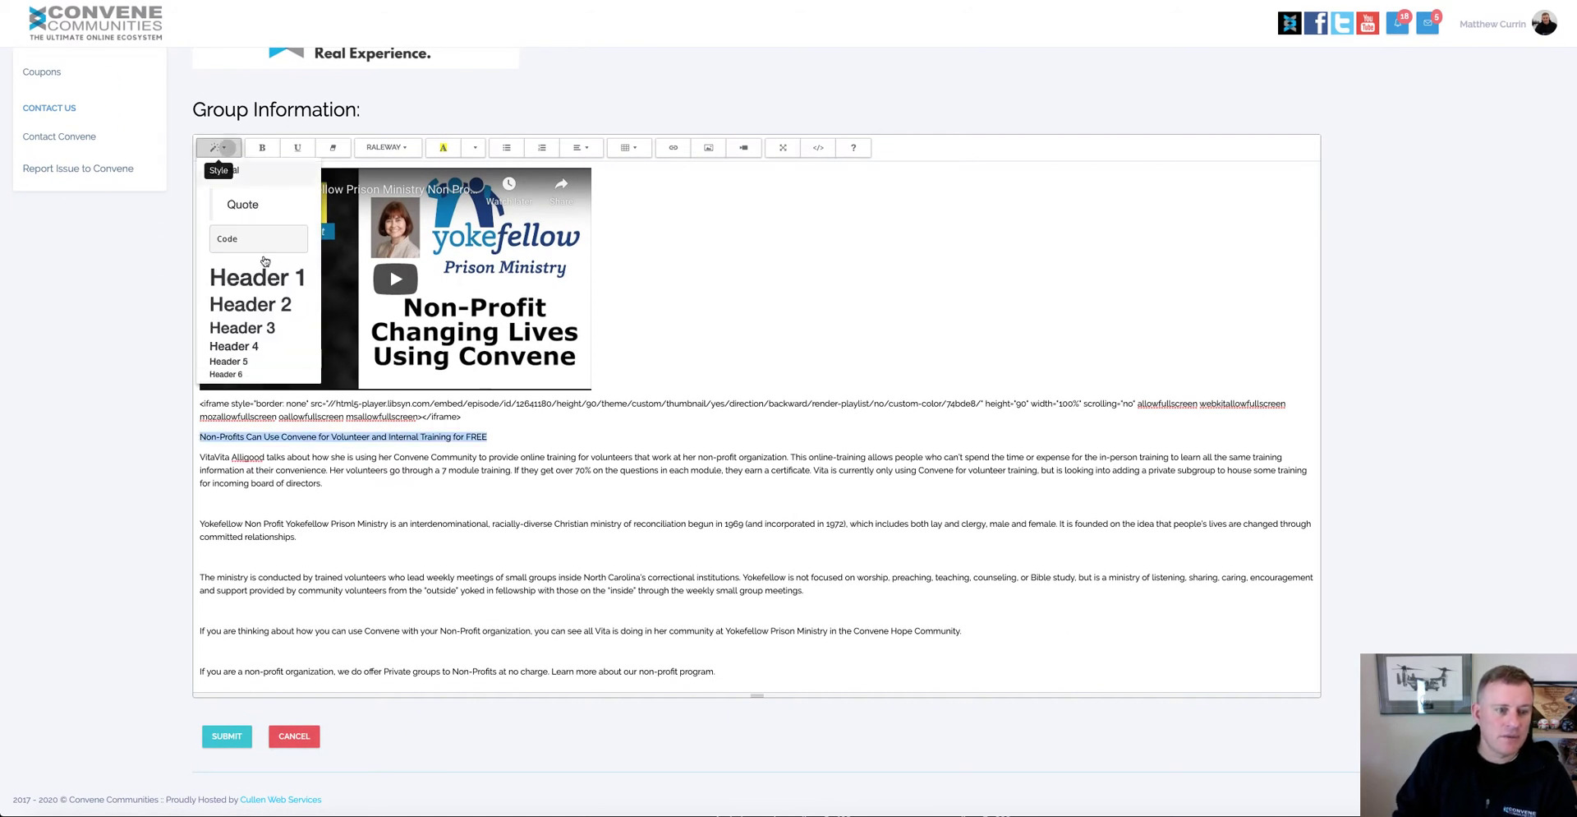
left_click(249, 306)
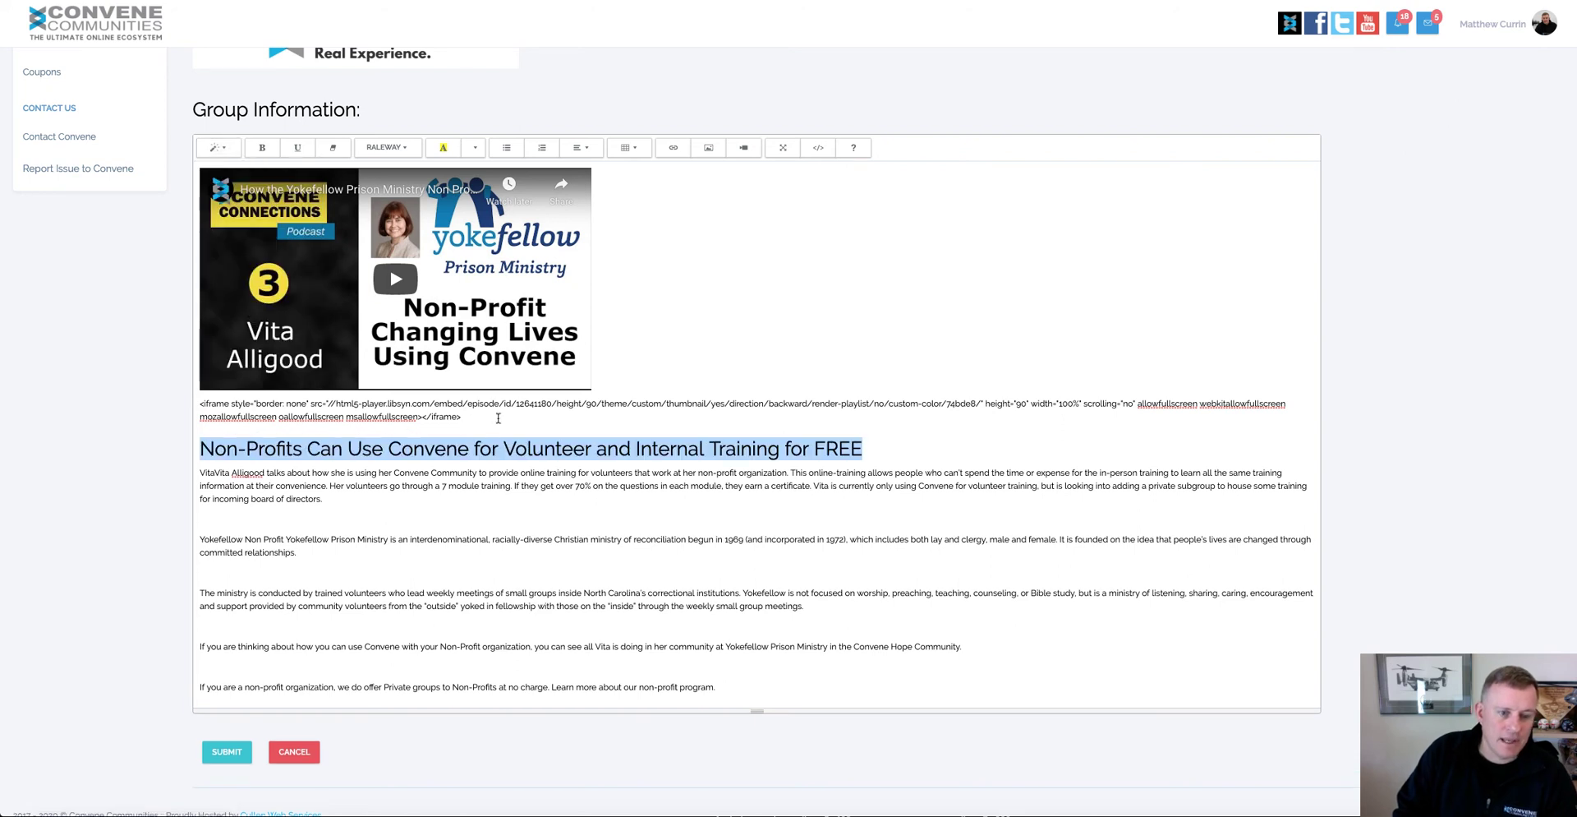
left_click(474, 147)
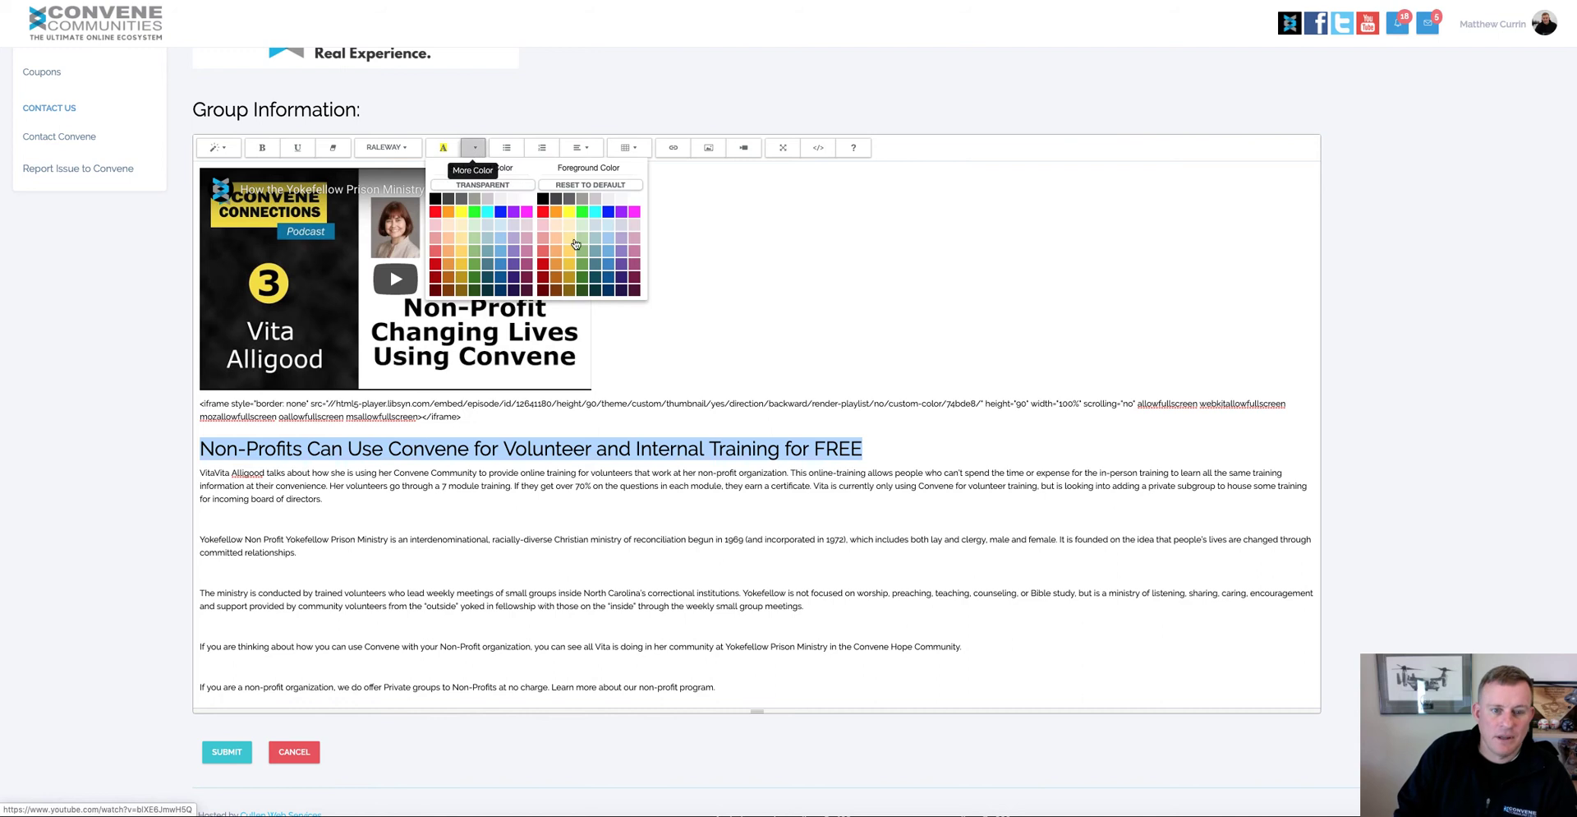
left_click(609, 264)
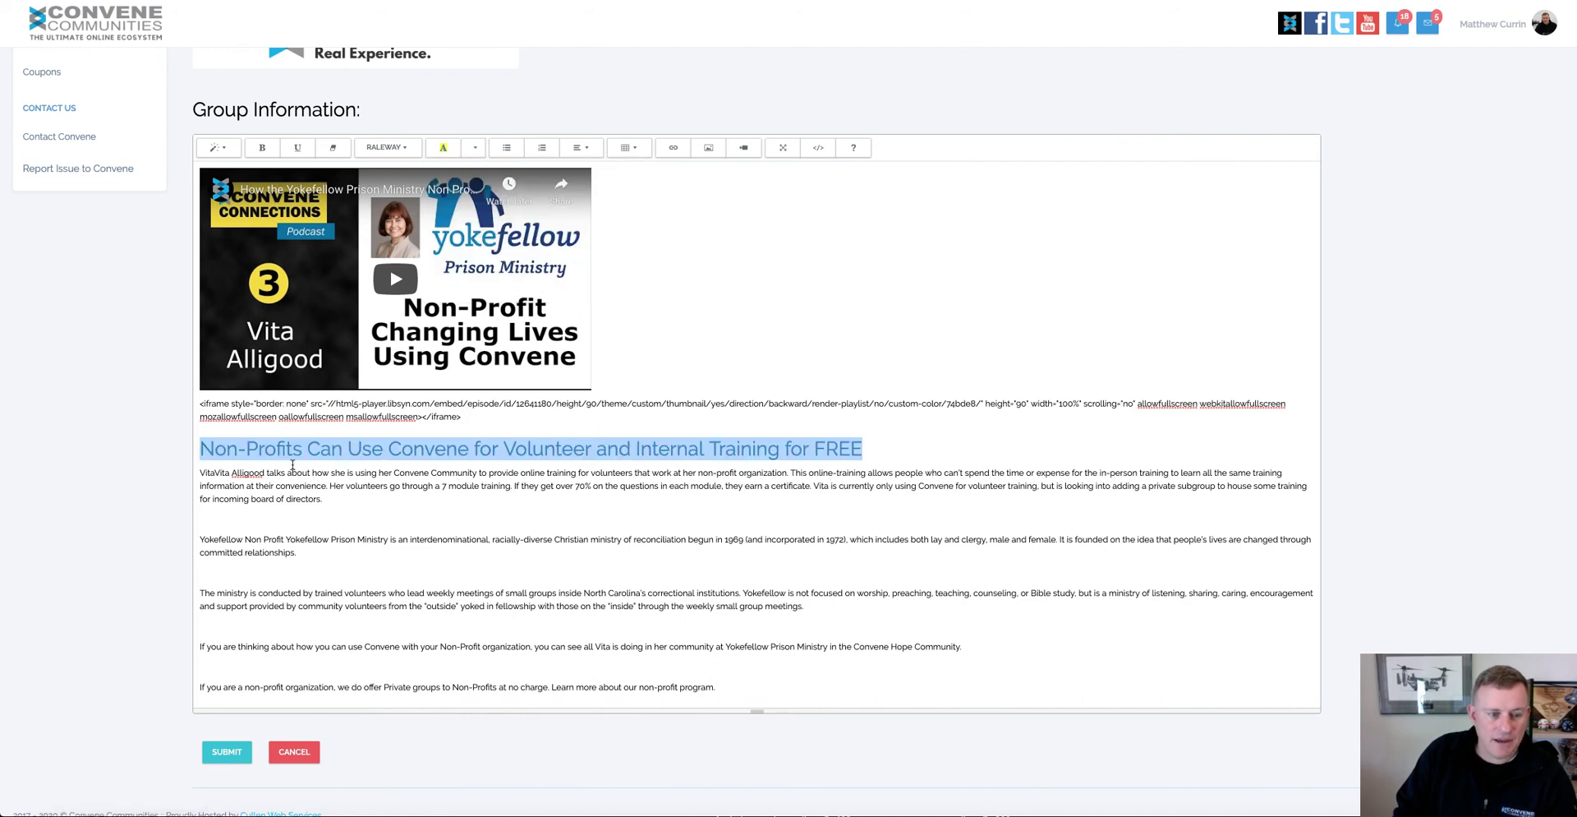
left_click(262, 147)
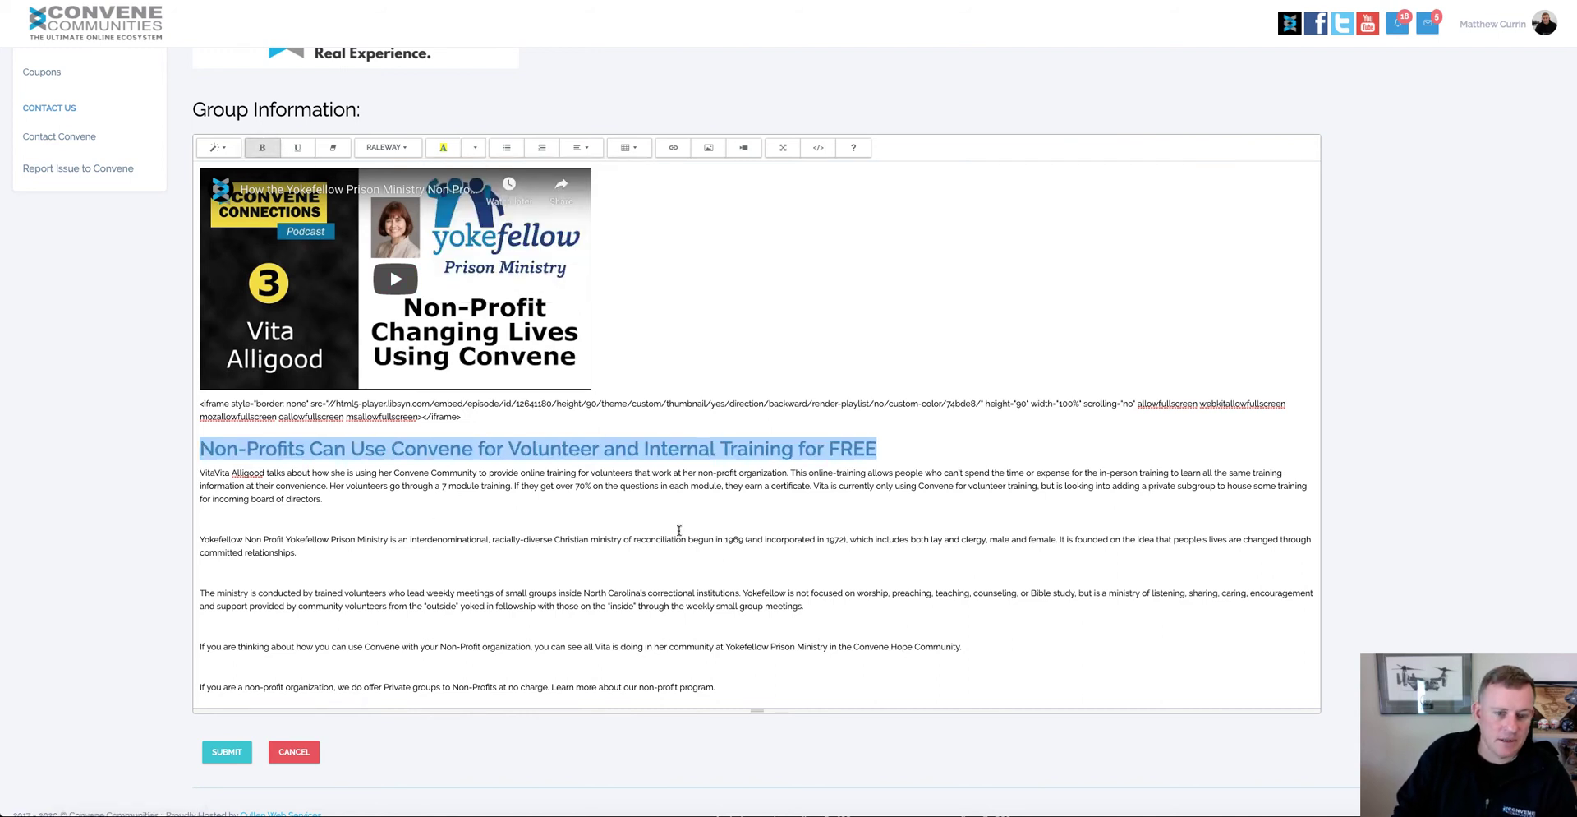
- Apply the Header 4 style to the first two paragraphs below the heading, on the online volunteer training and the Yokefellow Prison Ministry
left_click_drag(200, 472, 353, 502)
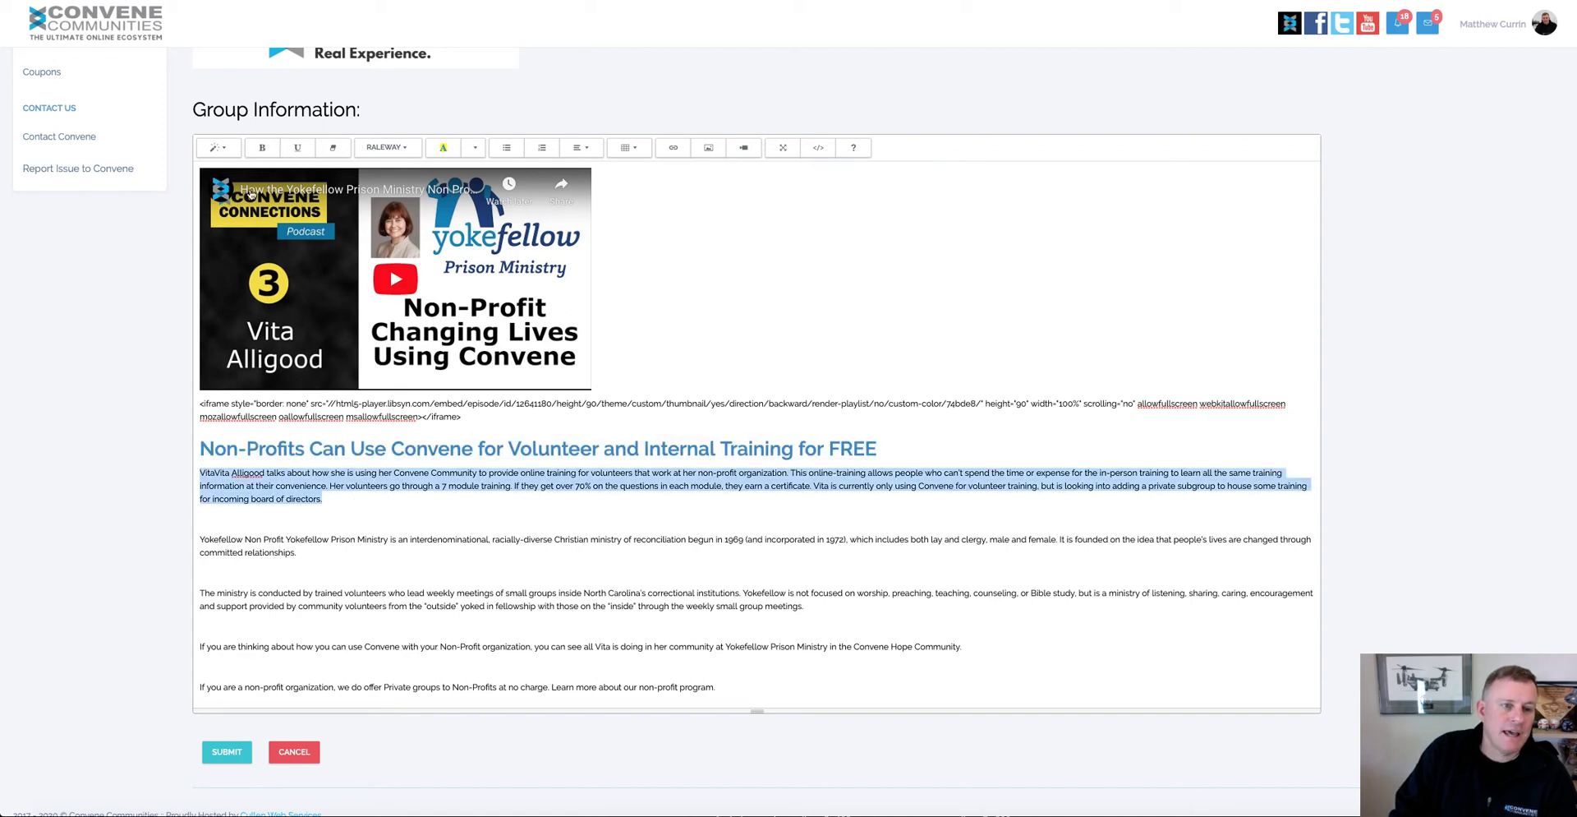
left_click(228, 149)
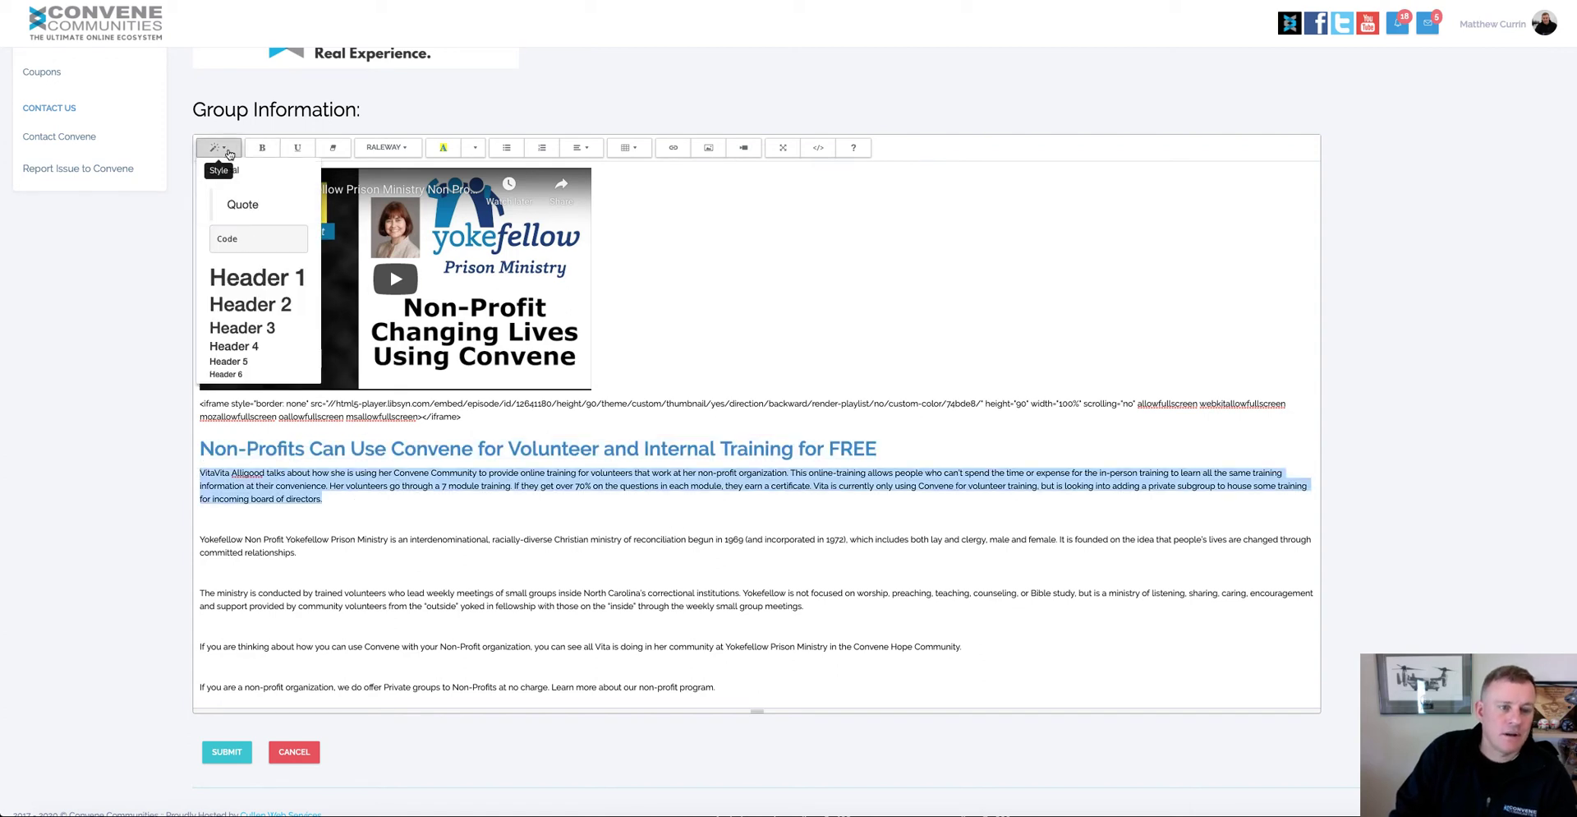
left_click(246, 348)
left_click_drag(200, 575, 320, 601)
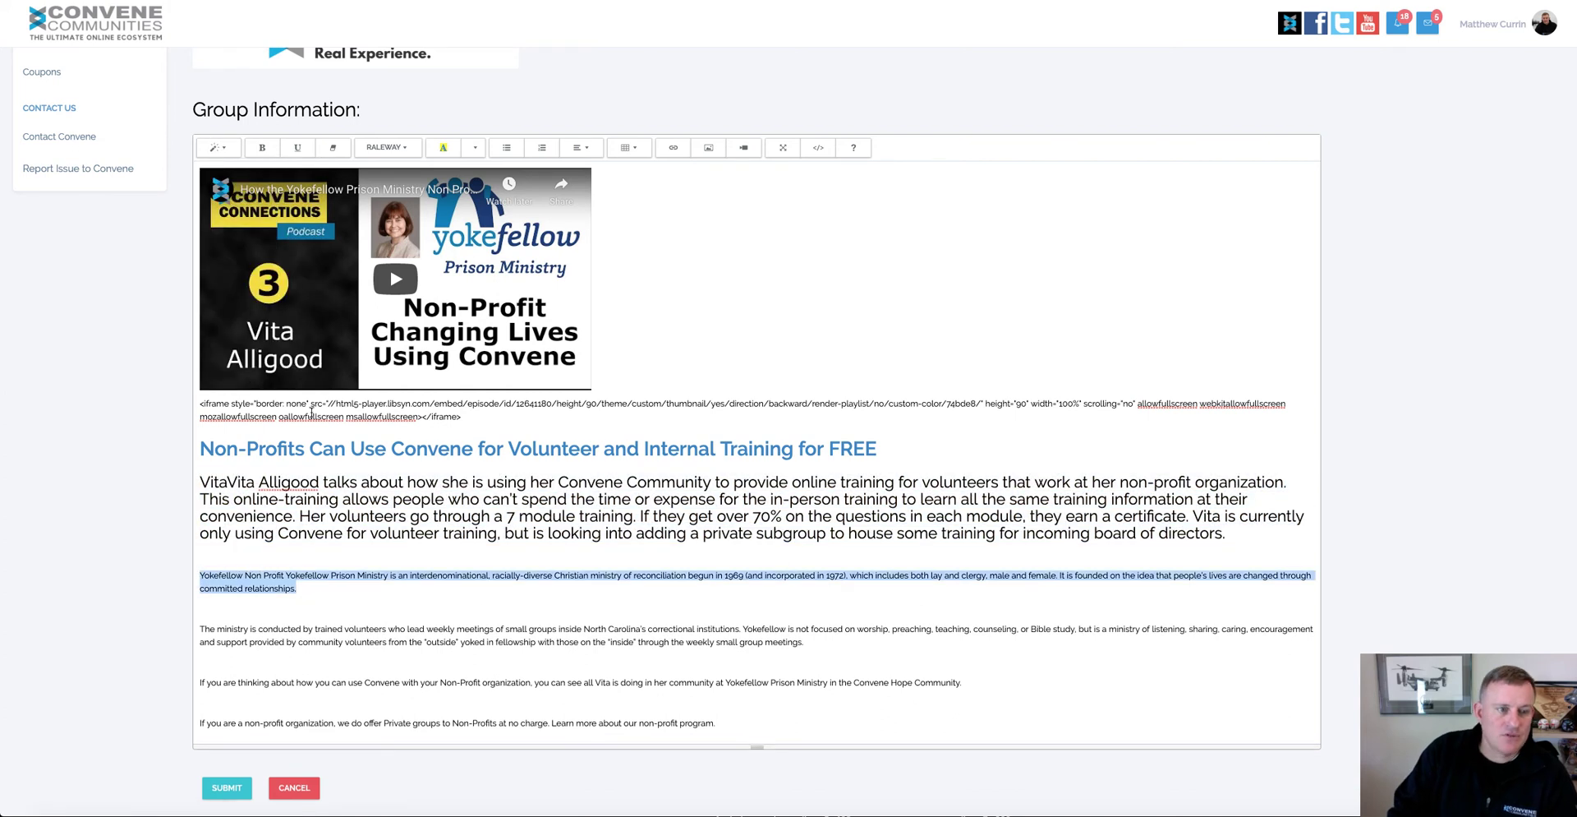
left_click(218, 148)
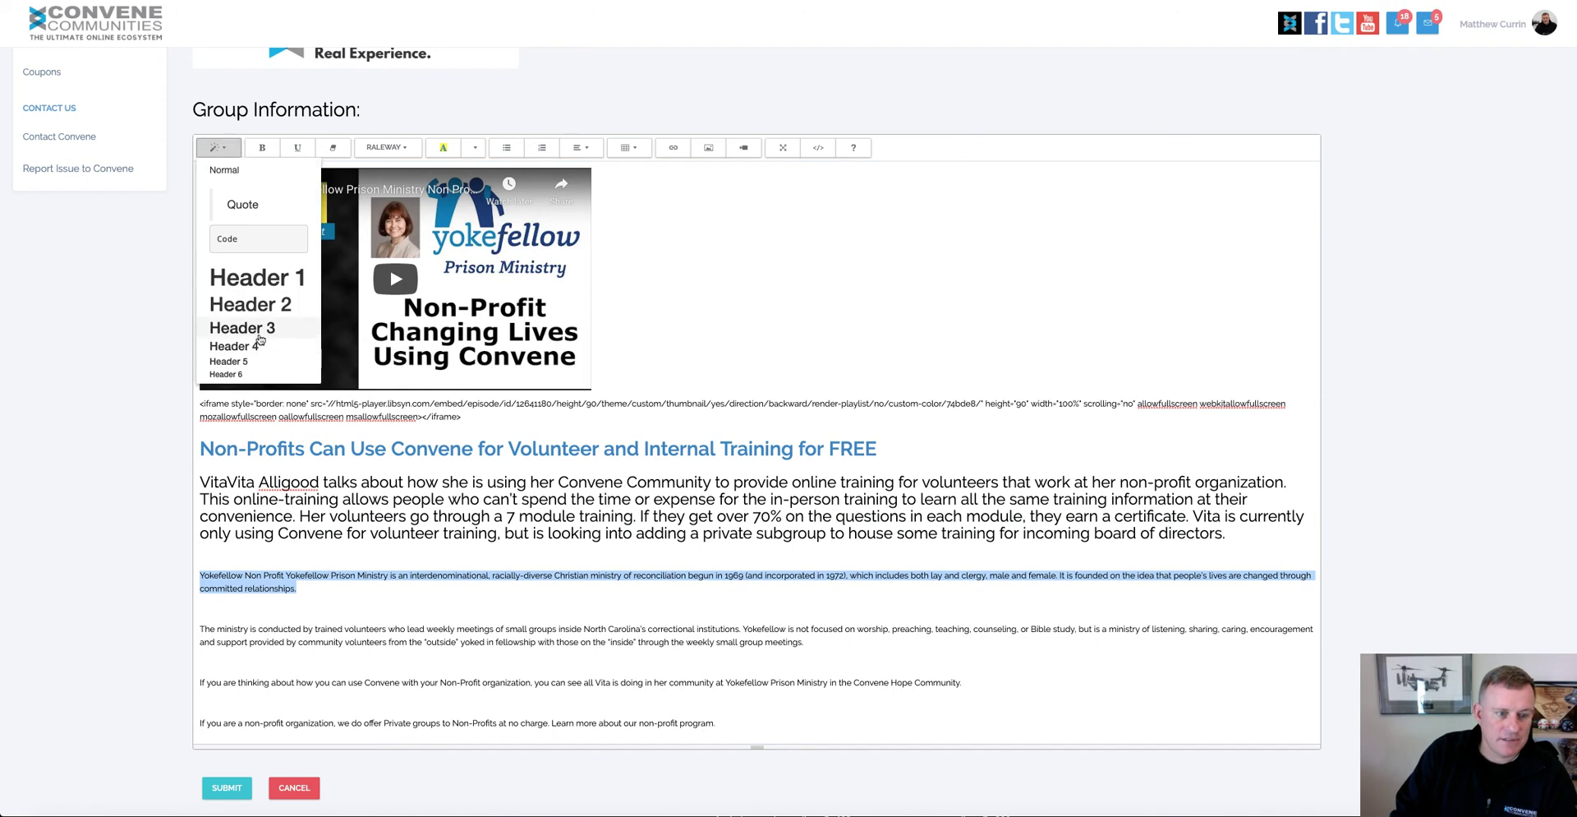
left_click(246, 346)
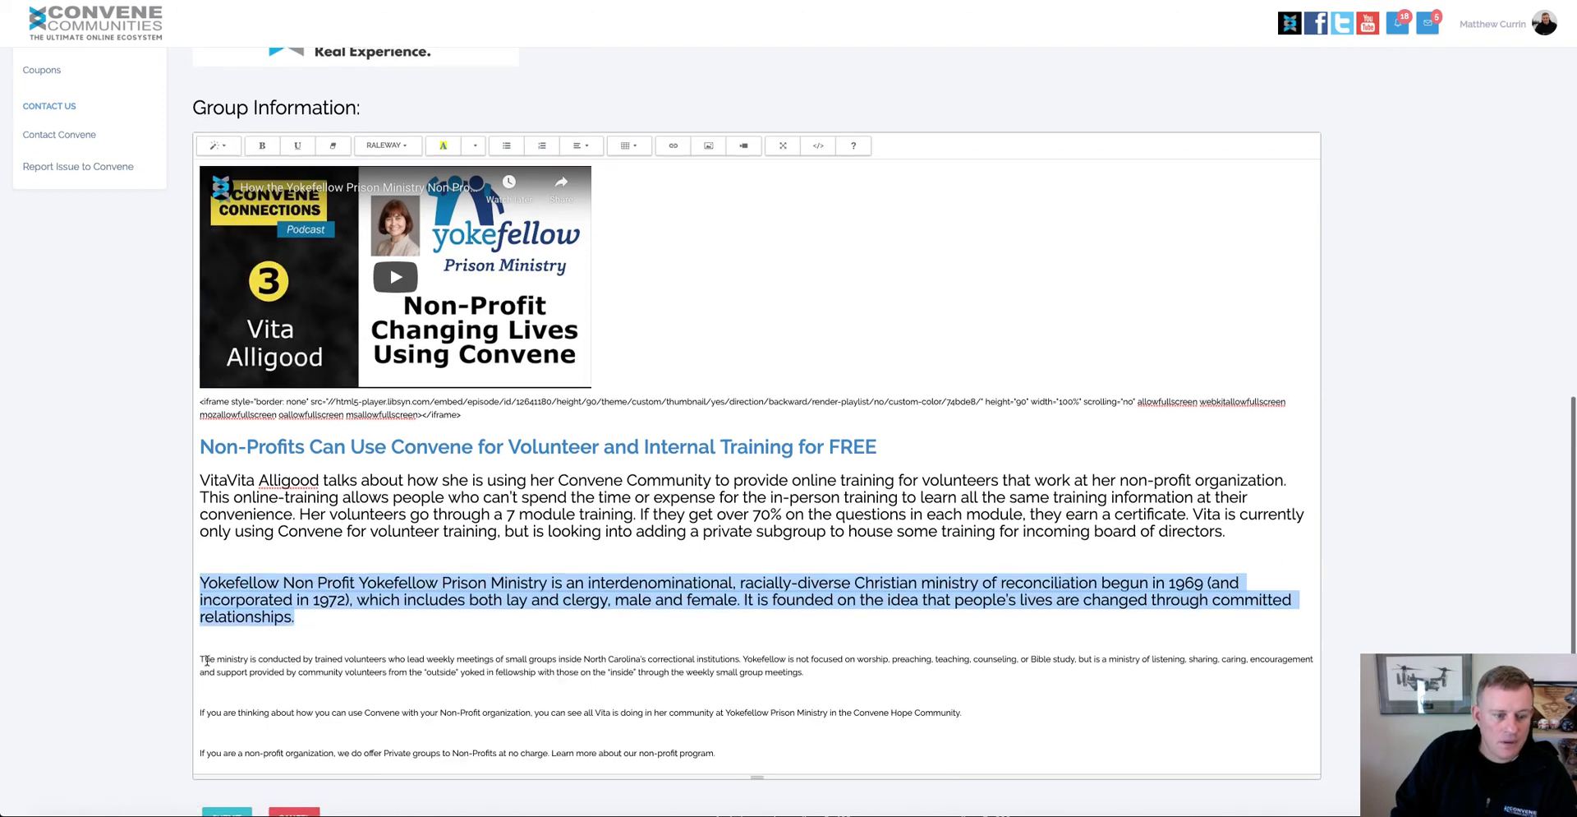
- Apply the Header 4 style to the paragraphs starting "The ministry is conducted" and "If you are thinking about how you can use Convene"
left_click_drag(201, 659, 552, 685)
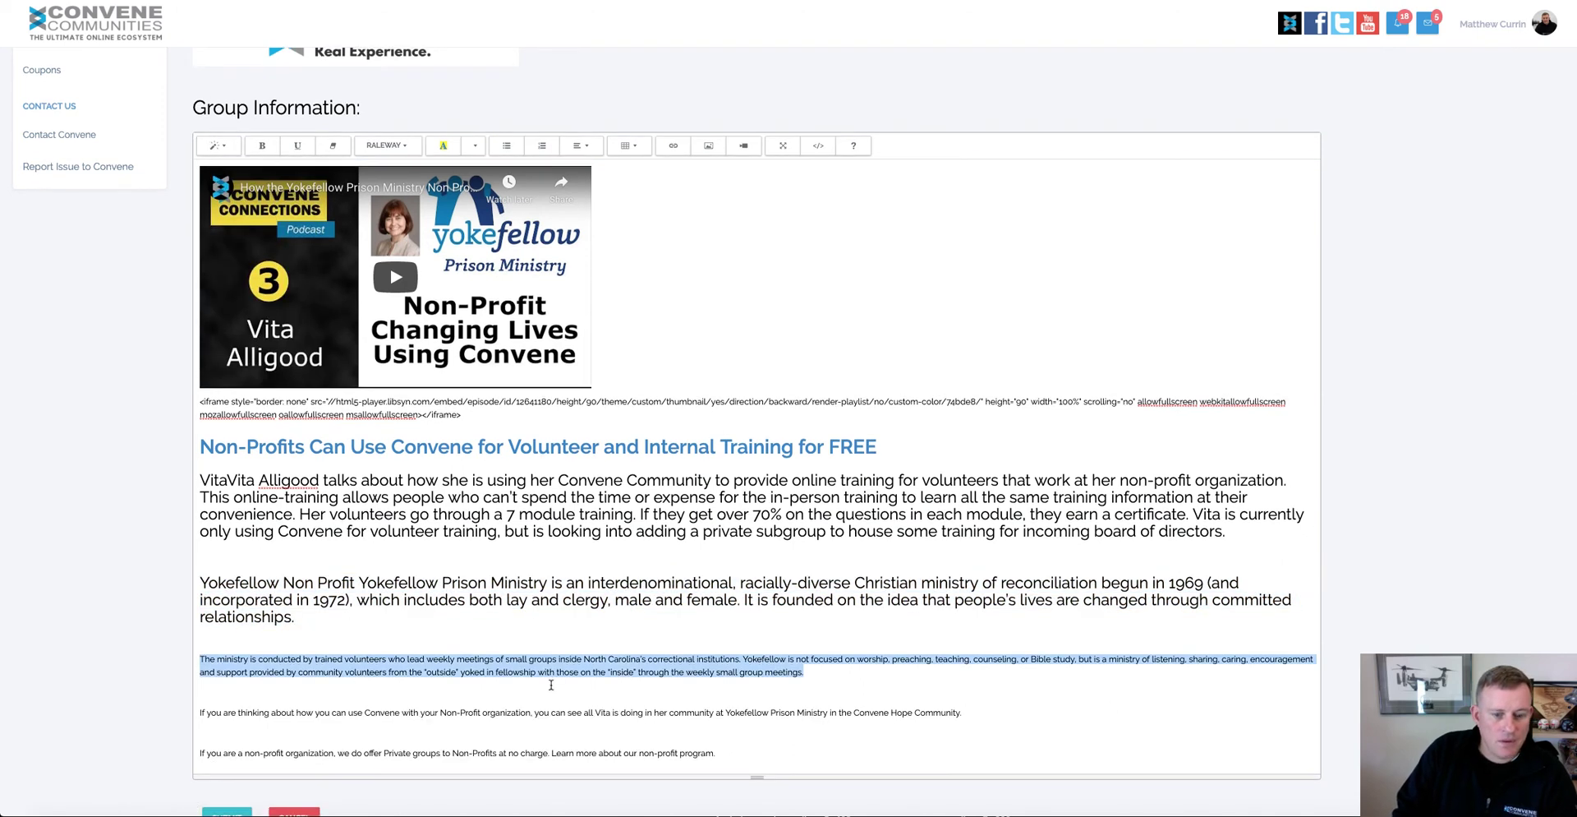
left_click(218, 145)
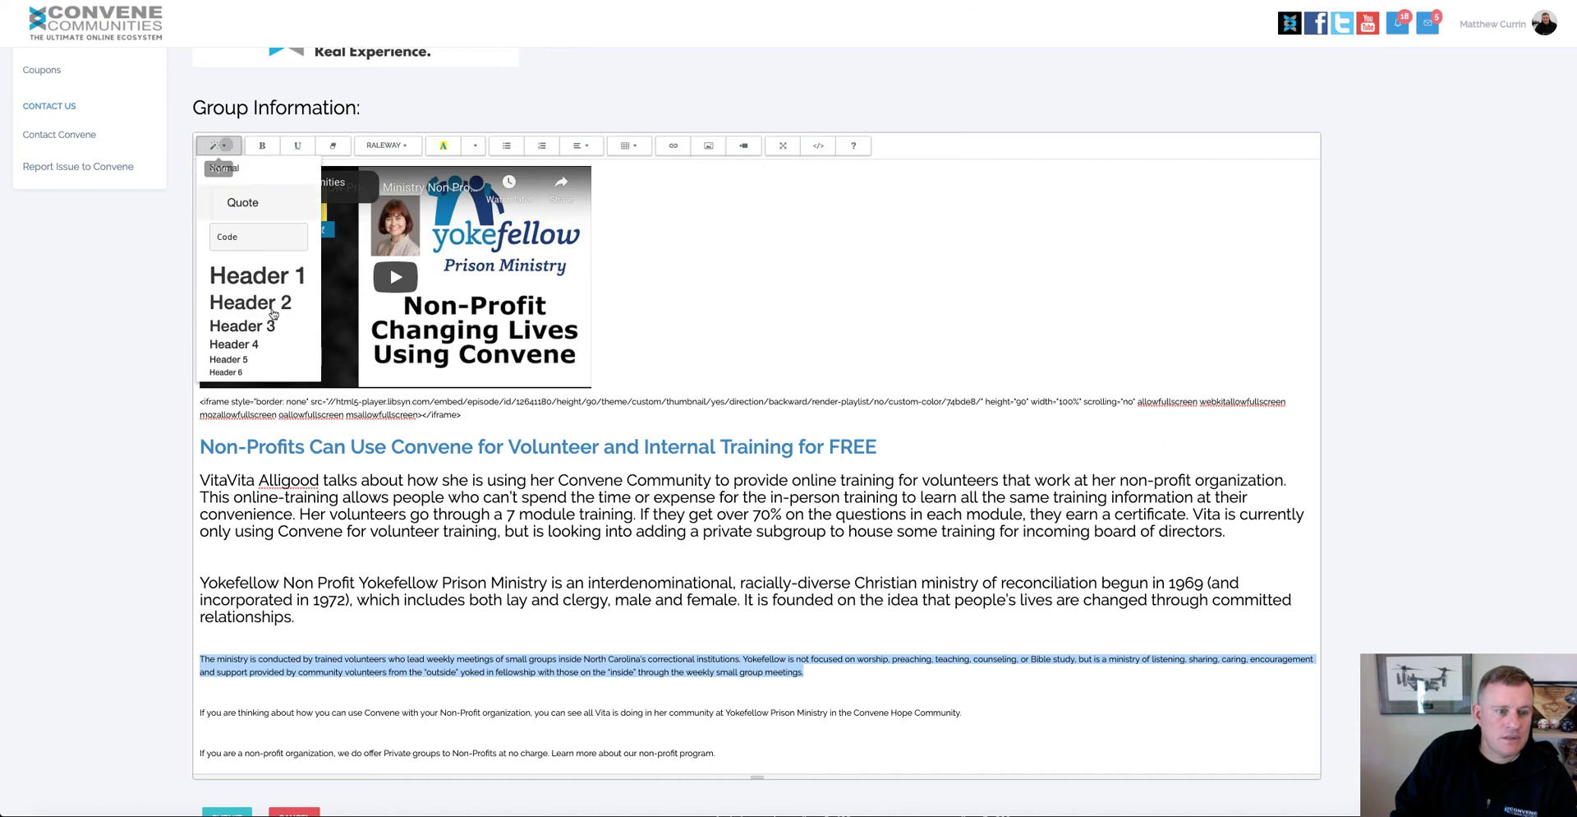
left_click(245, 345)
left_click_drag(195, 744, 586, 778)
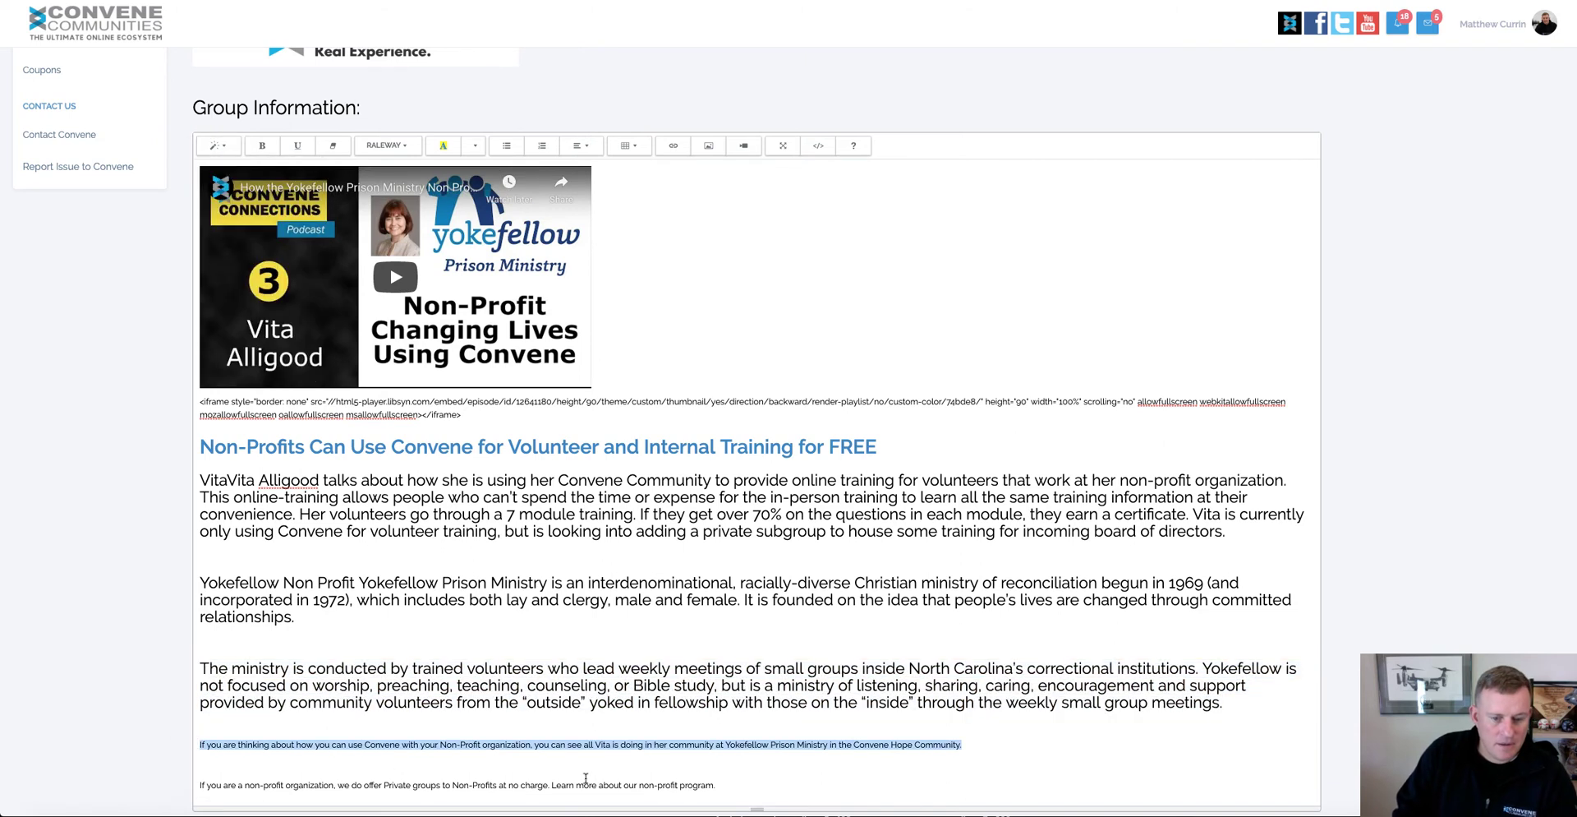
left_click(218, 146)
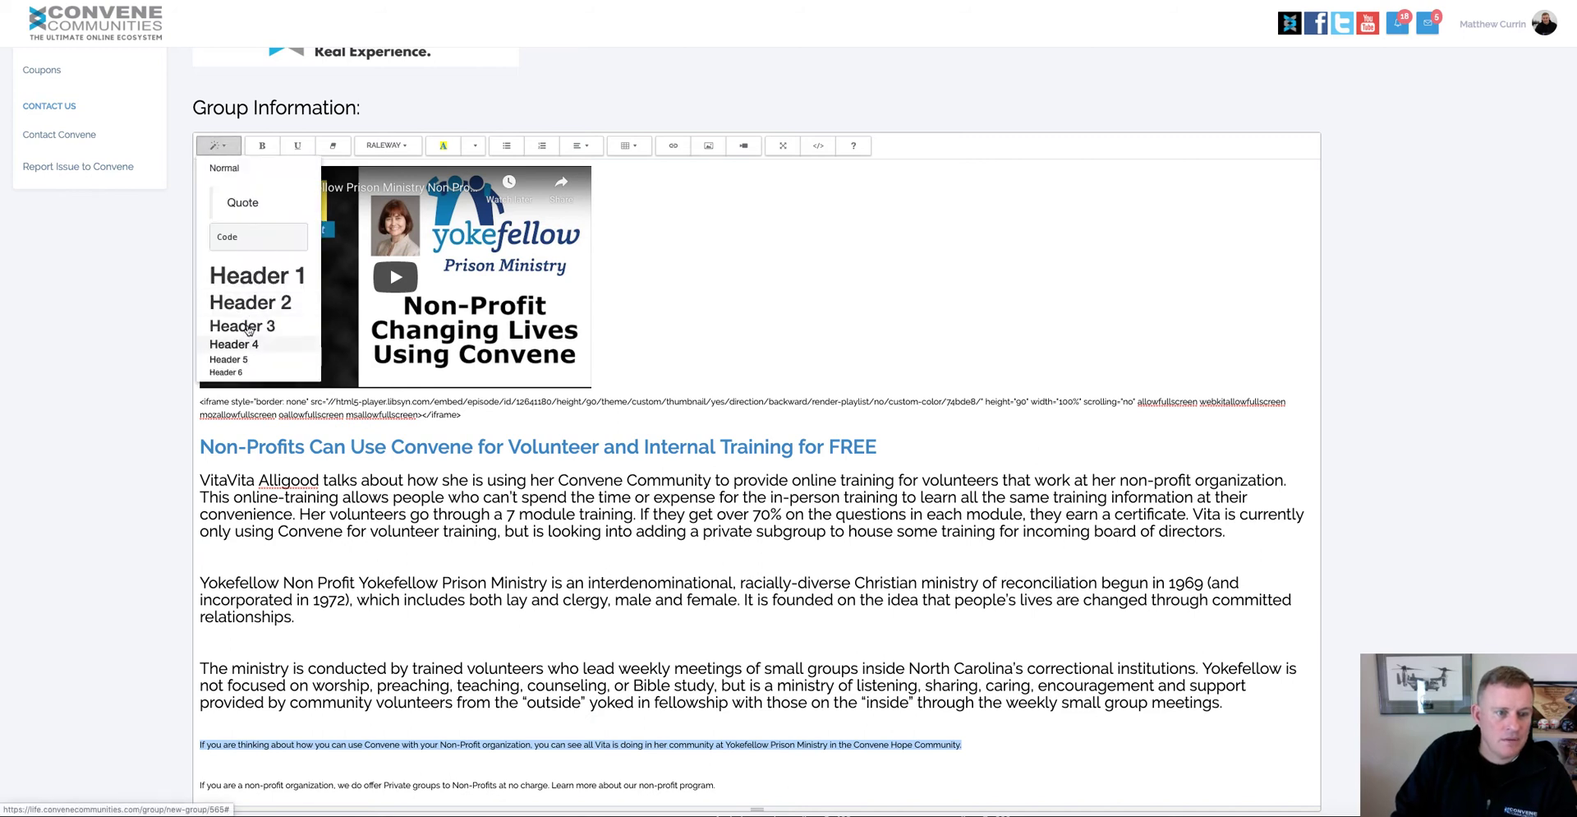
left_click(244, 344)
- Apply the Header 4 style to the last paragraph, starting "If you are a non-profit organization", and clear the selection
scroll(401, 583, "down", 2)
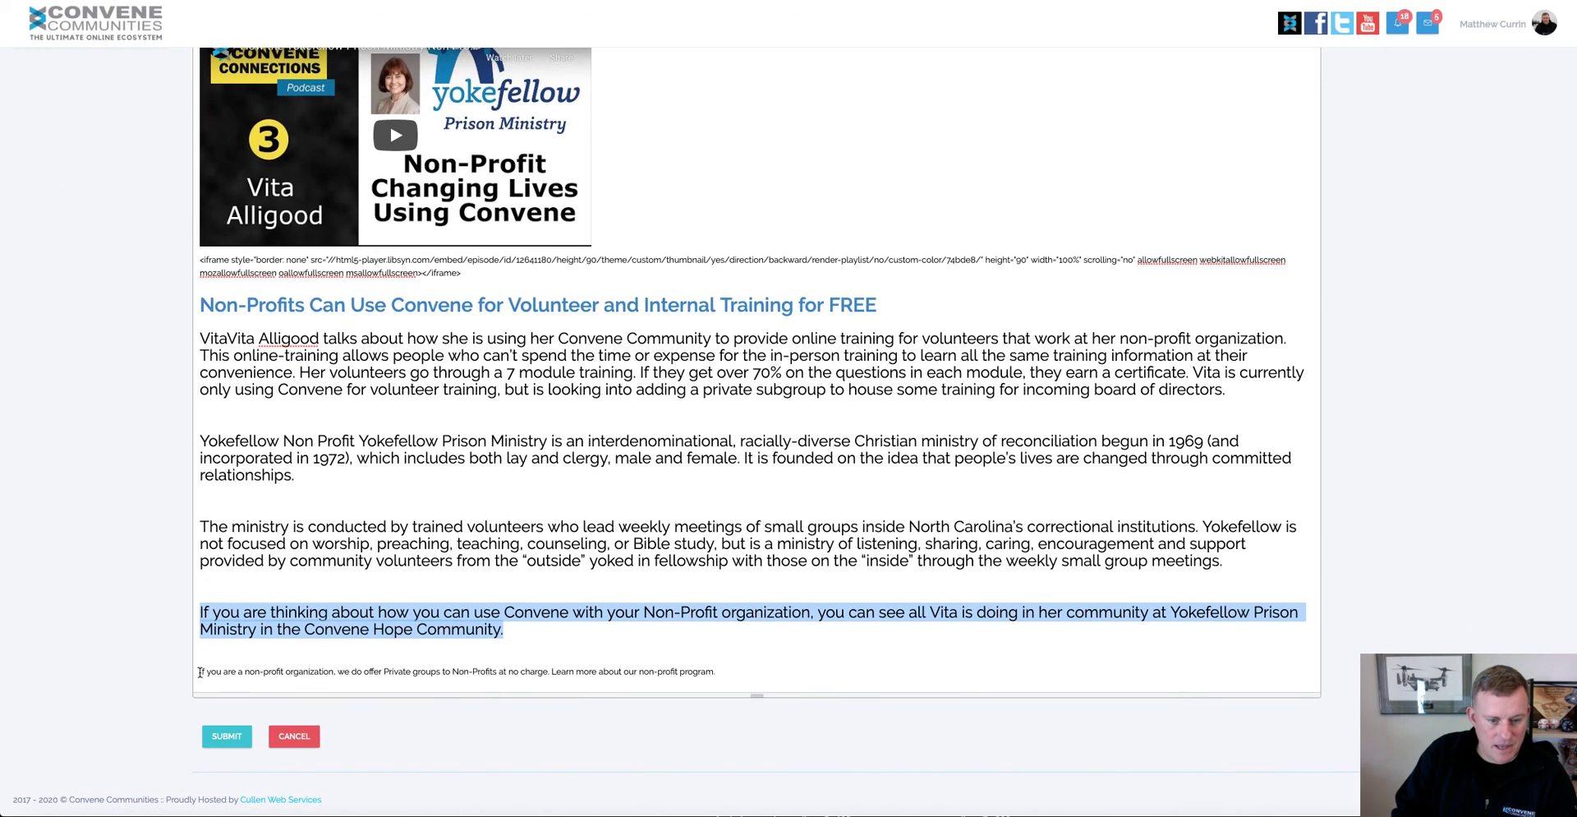
left_click_drag(205, 663, 574, 676)
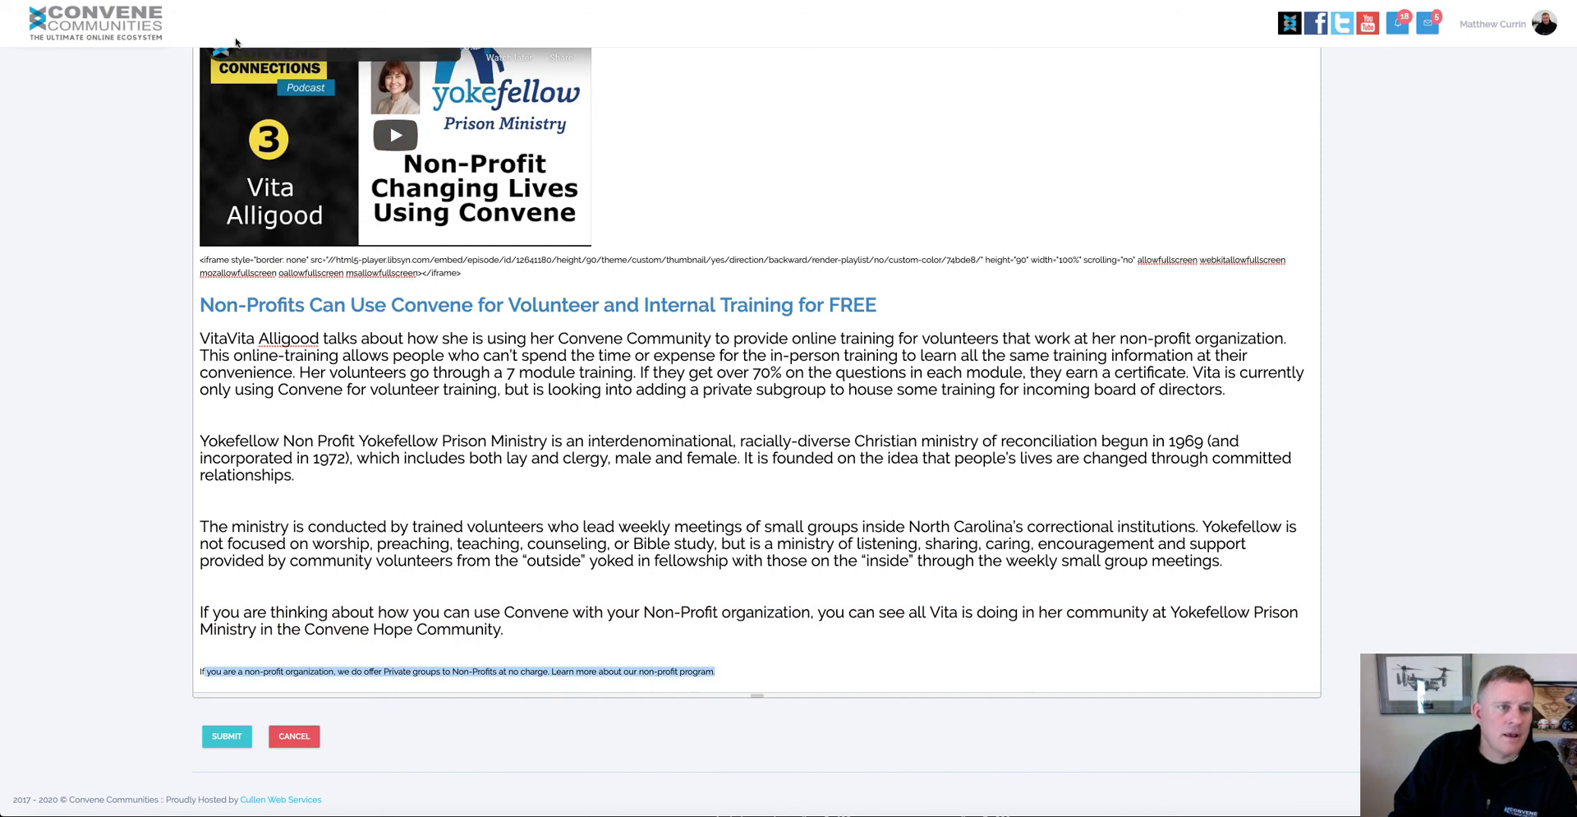
scroll(247, 164, "up", 2)
left_click(222, 164)
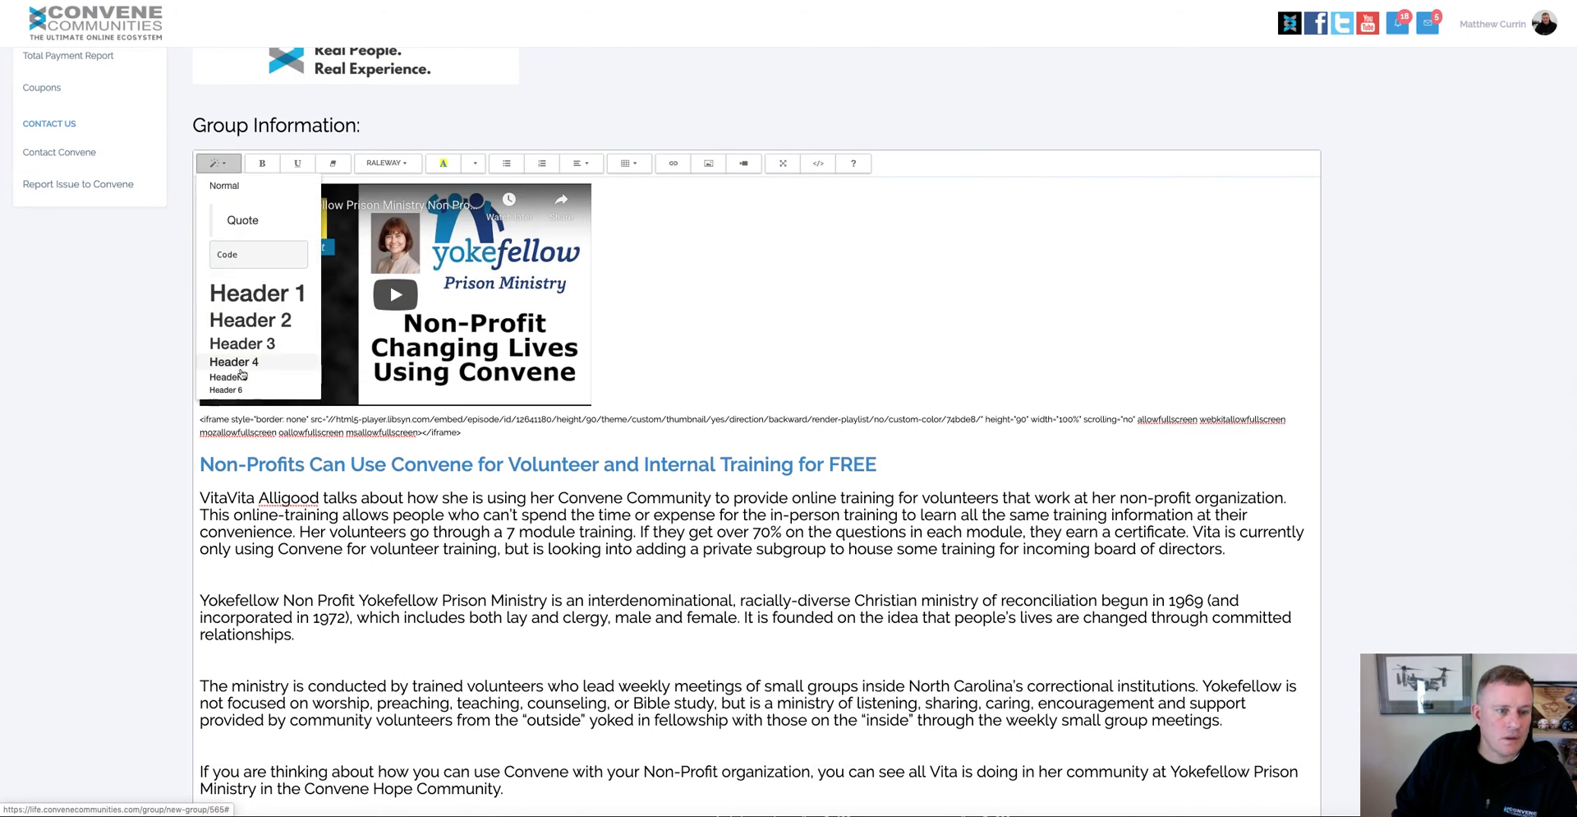
left_click(247, 344)
scroll(653, 421, "down", 3)
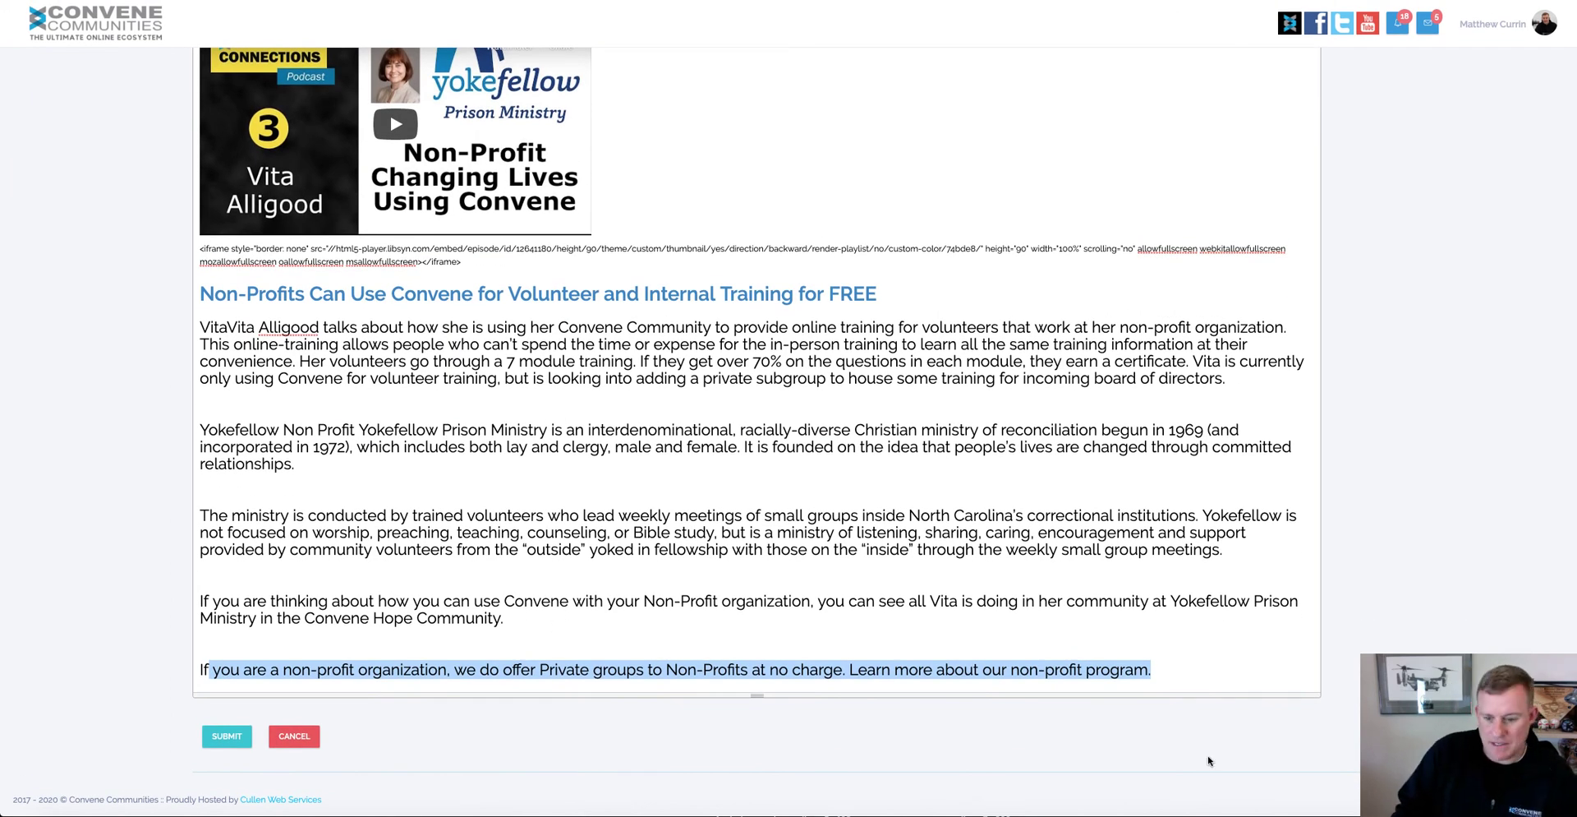
left_click(1063, 669)
- Check the picture placement in the source article, and insert the desktop image vita_headshot_2017.png at the start of the first paragraph in Group Information
scroll(628, 324, "up", 5)
scroll(623, 316, "down", 1)
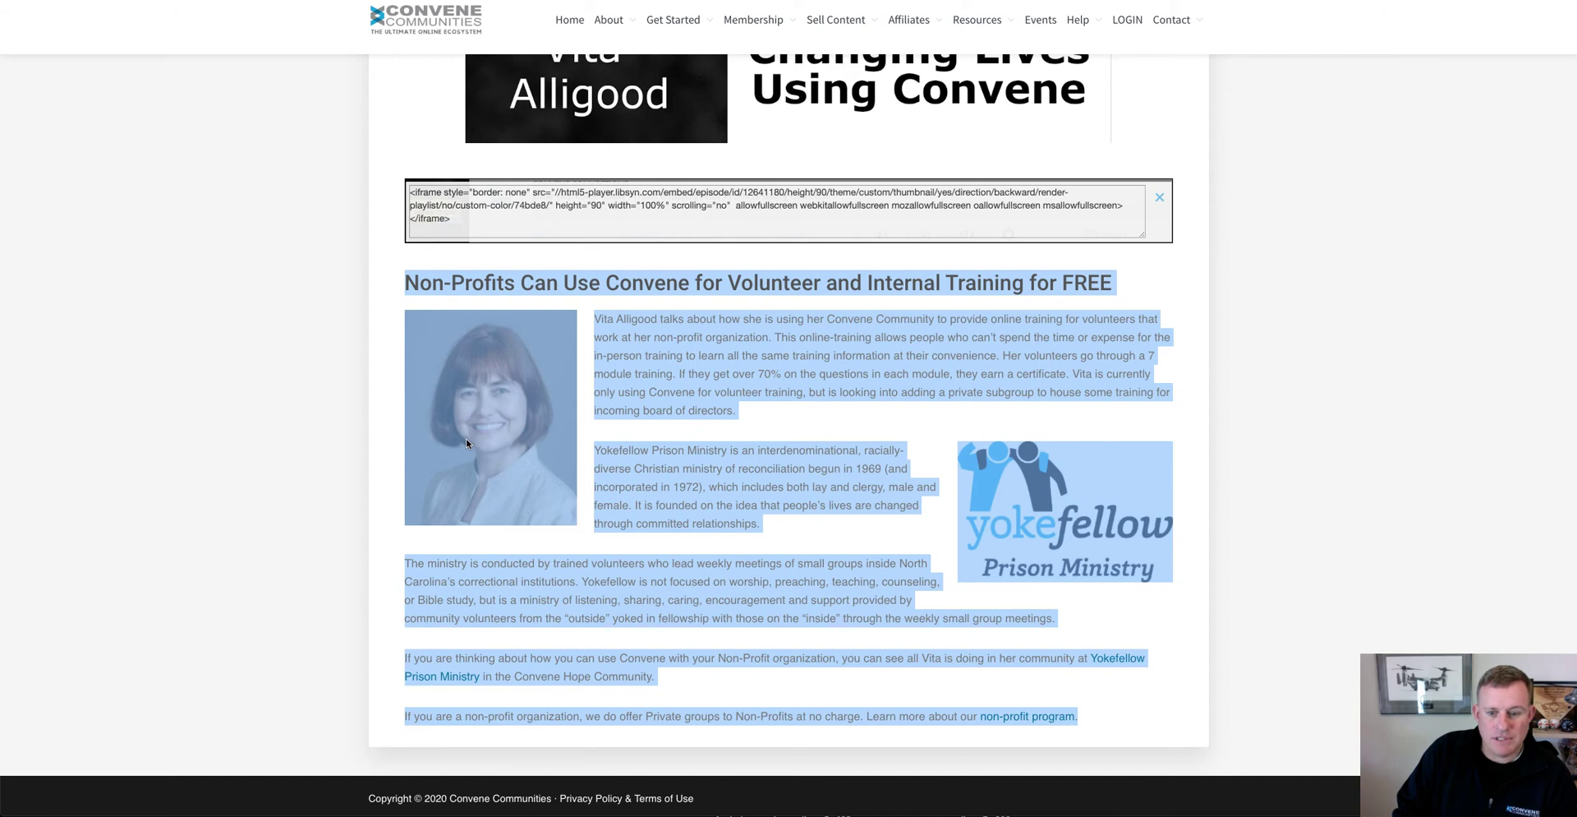
left_click(940, 437)
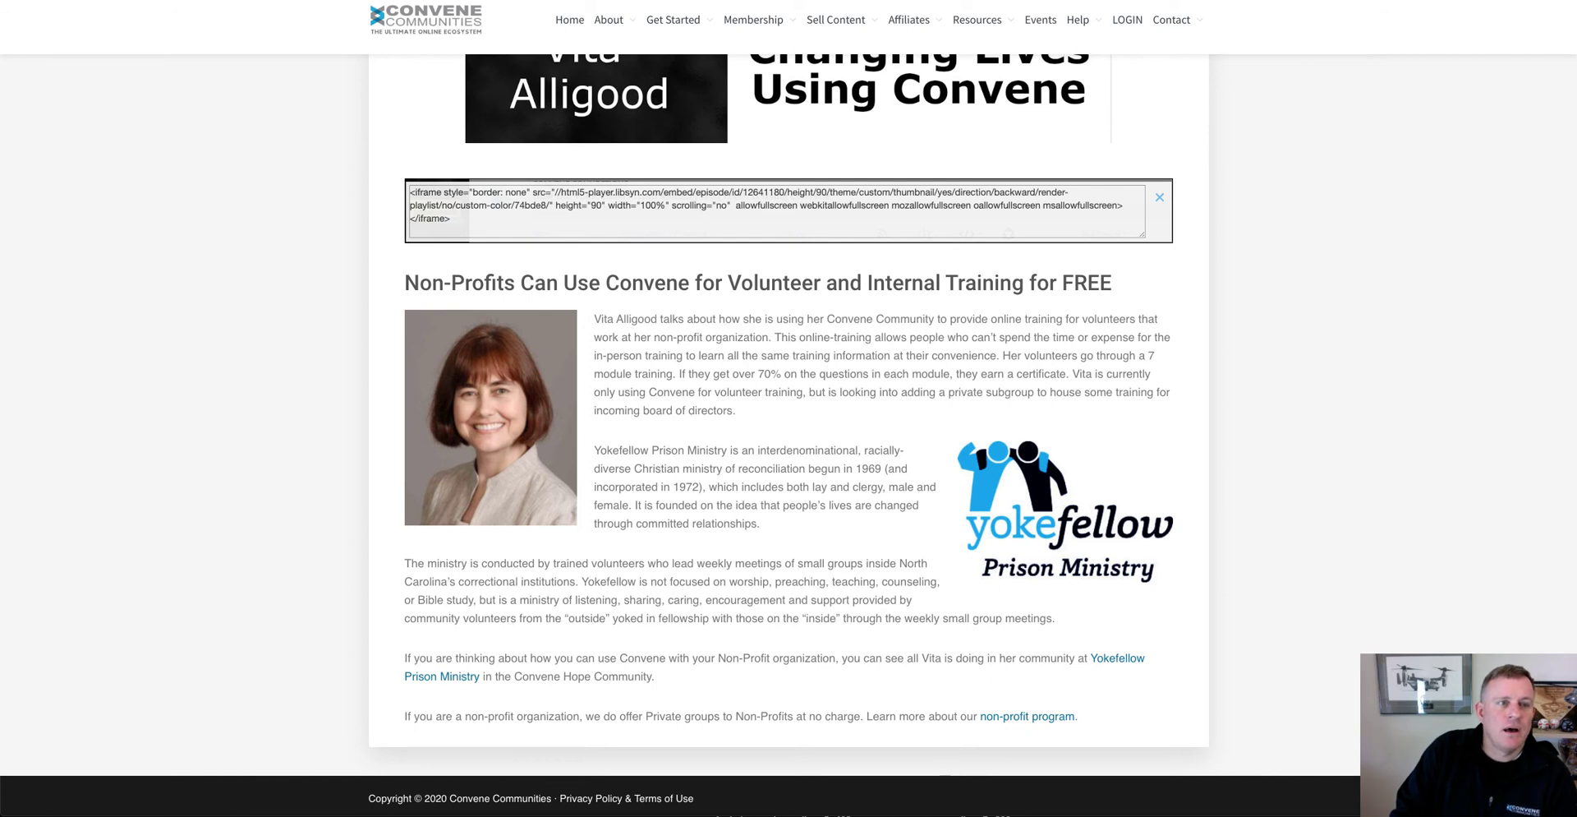
left_click(358, 1)
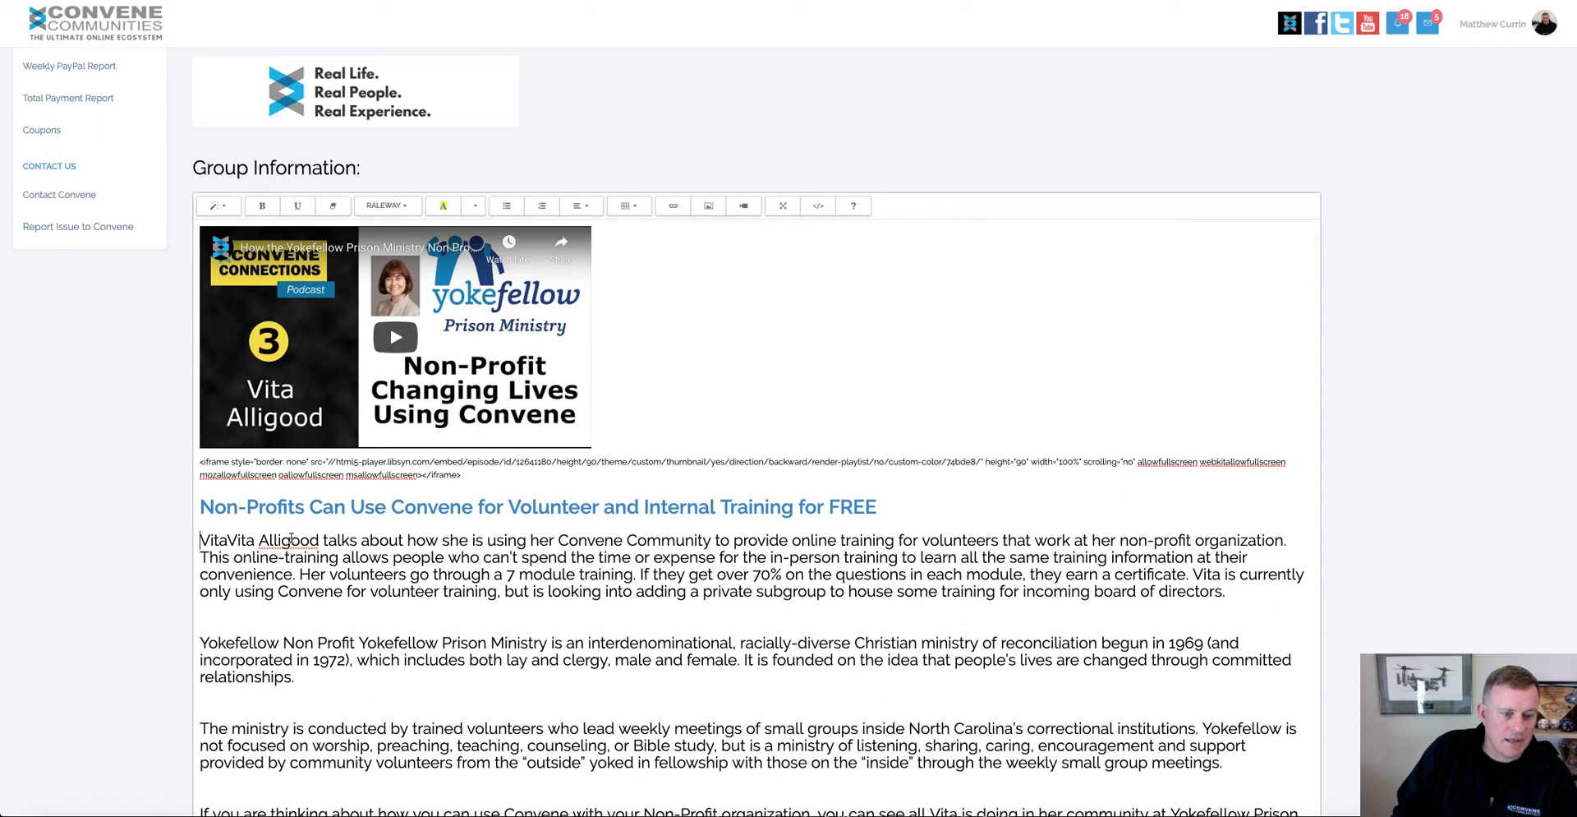
left_click(710, 207)
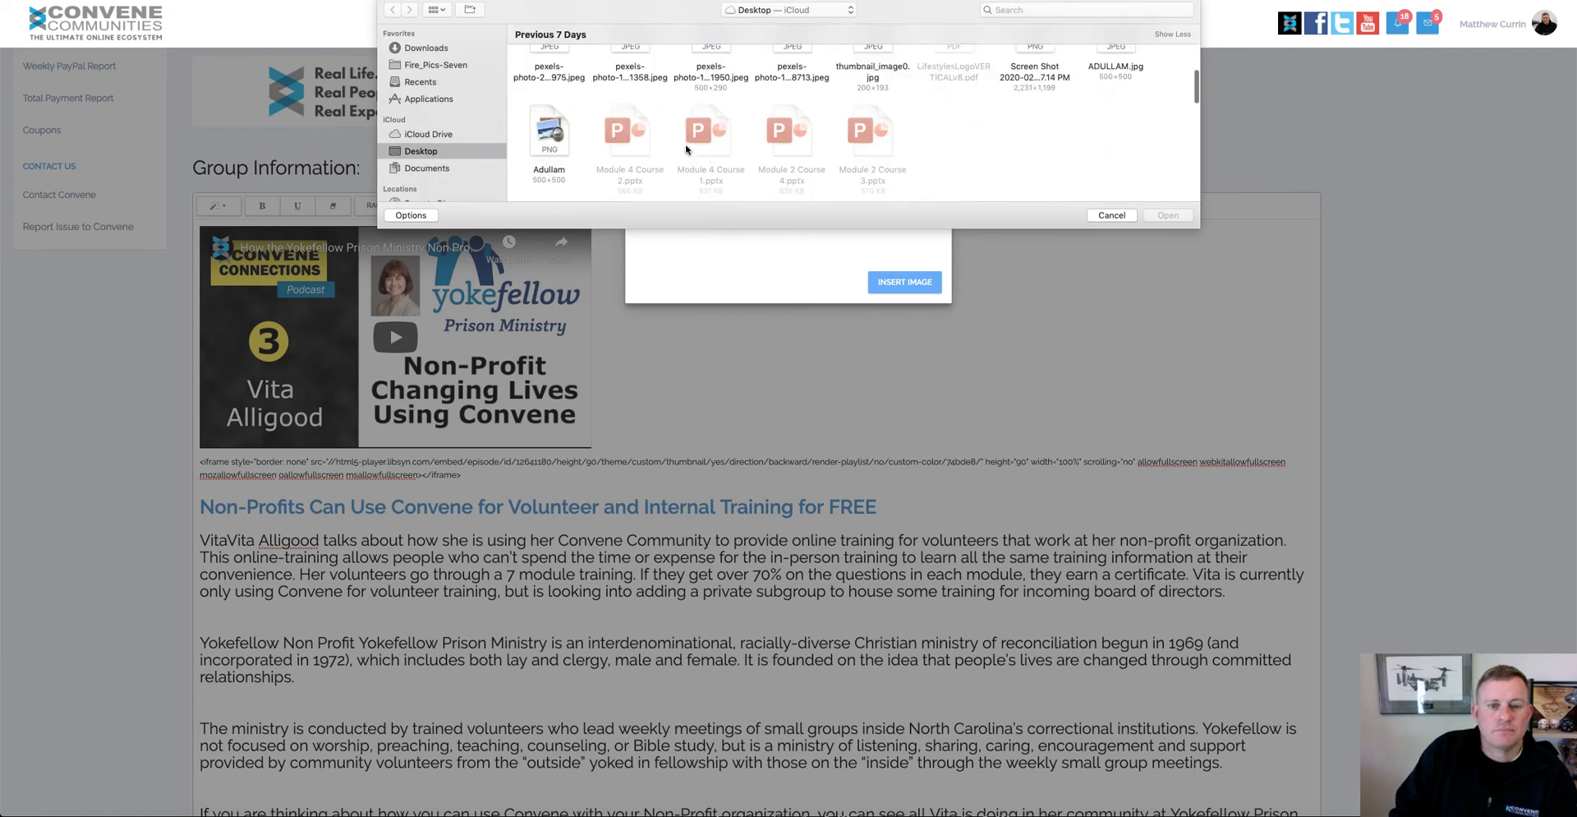
scroll(686, 149, "down", 5)
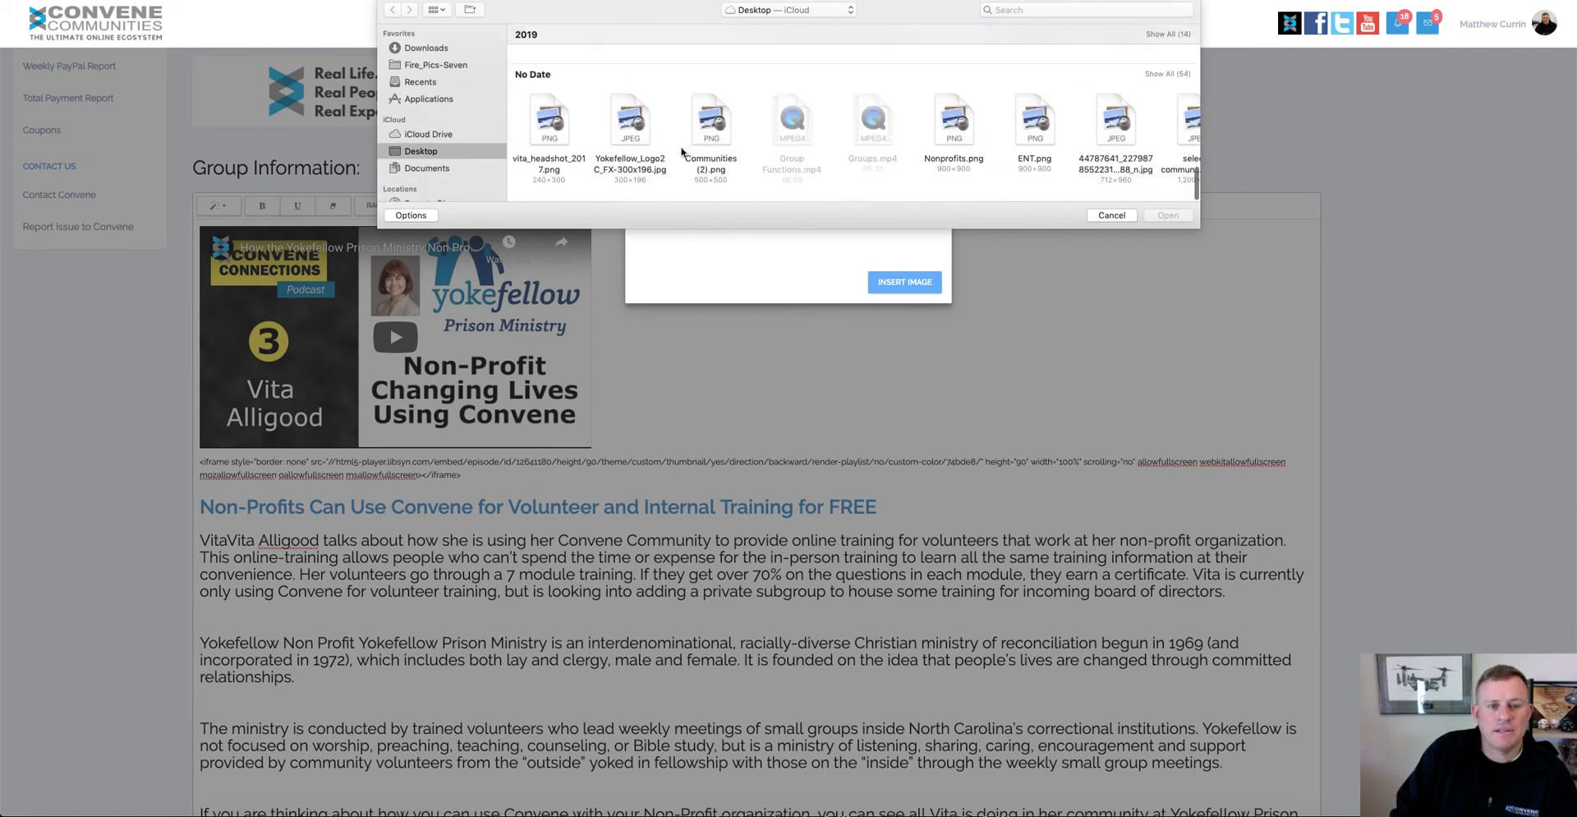
left_click(572, 132)
left_click(1168, 216)
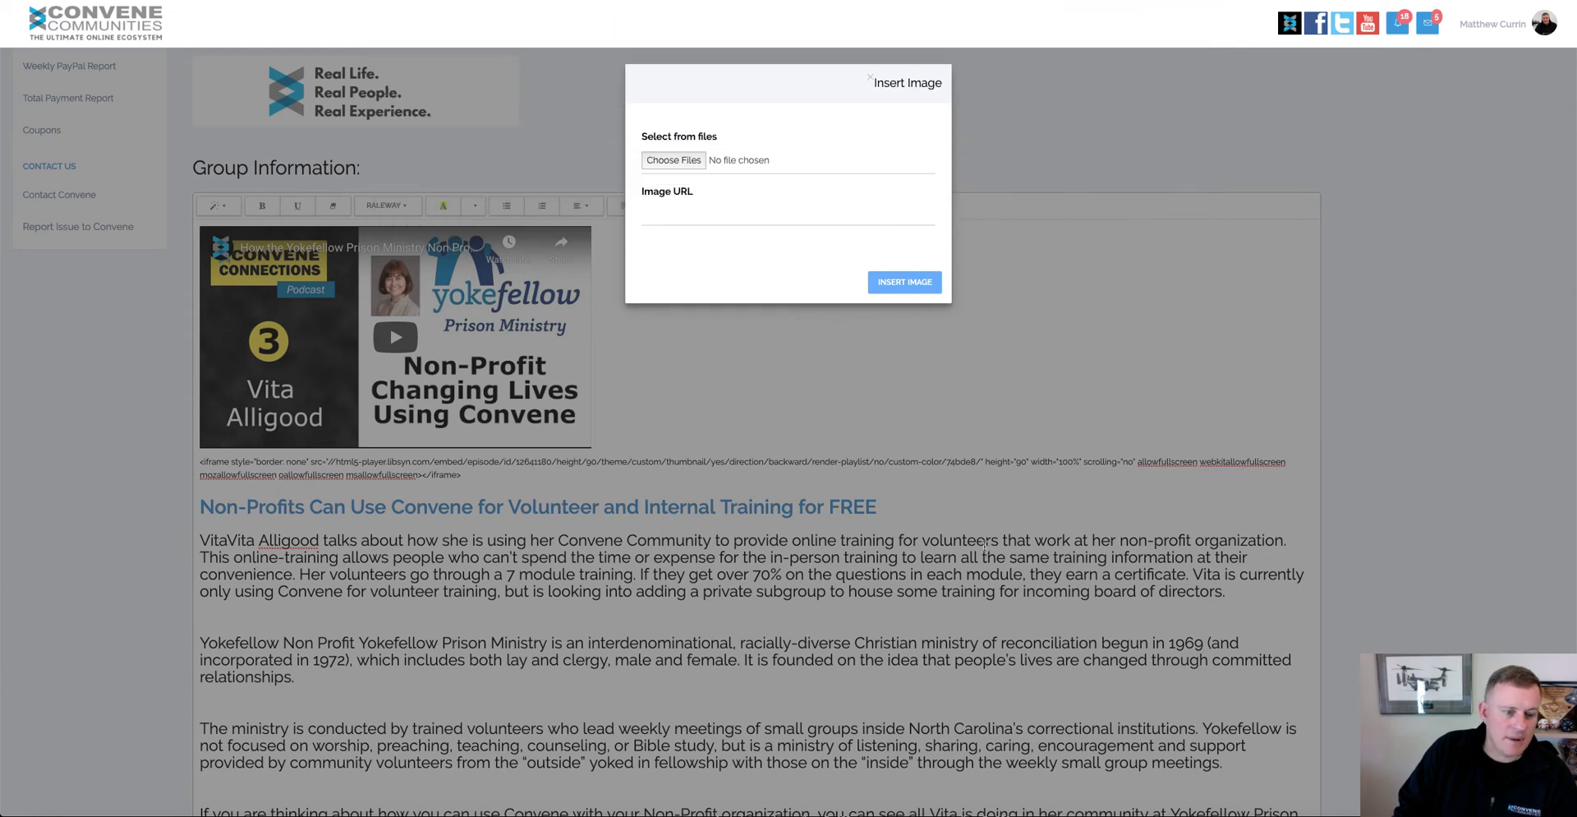
- Enlarge the inserted headshot to about 264x330 and float it left so the paragraphs wrap beside it
scroll(821, 533, "down", 2)
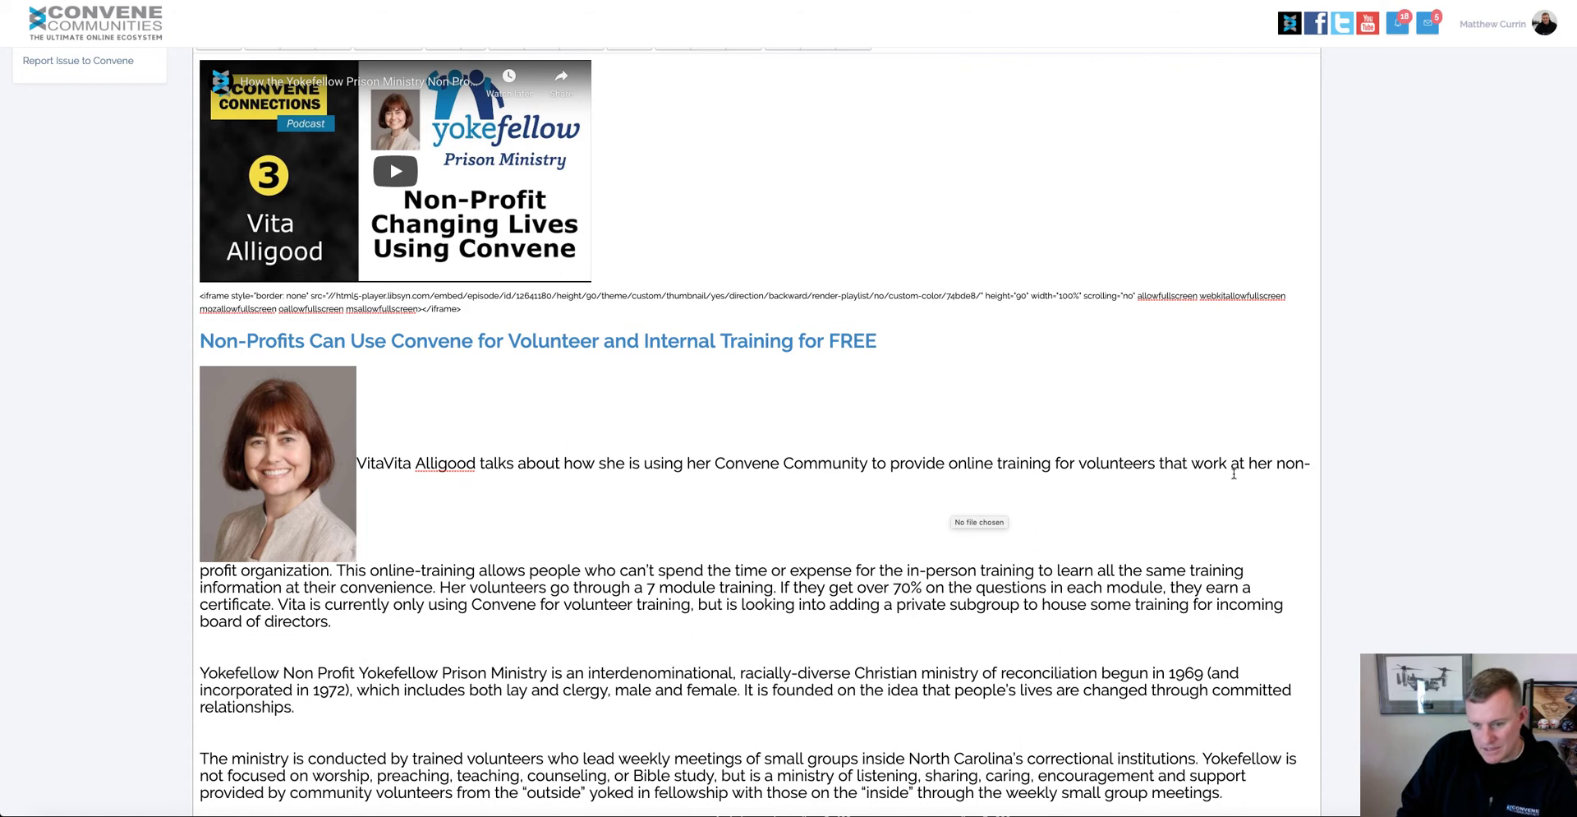
left_click(334, 466)
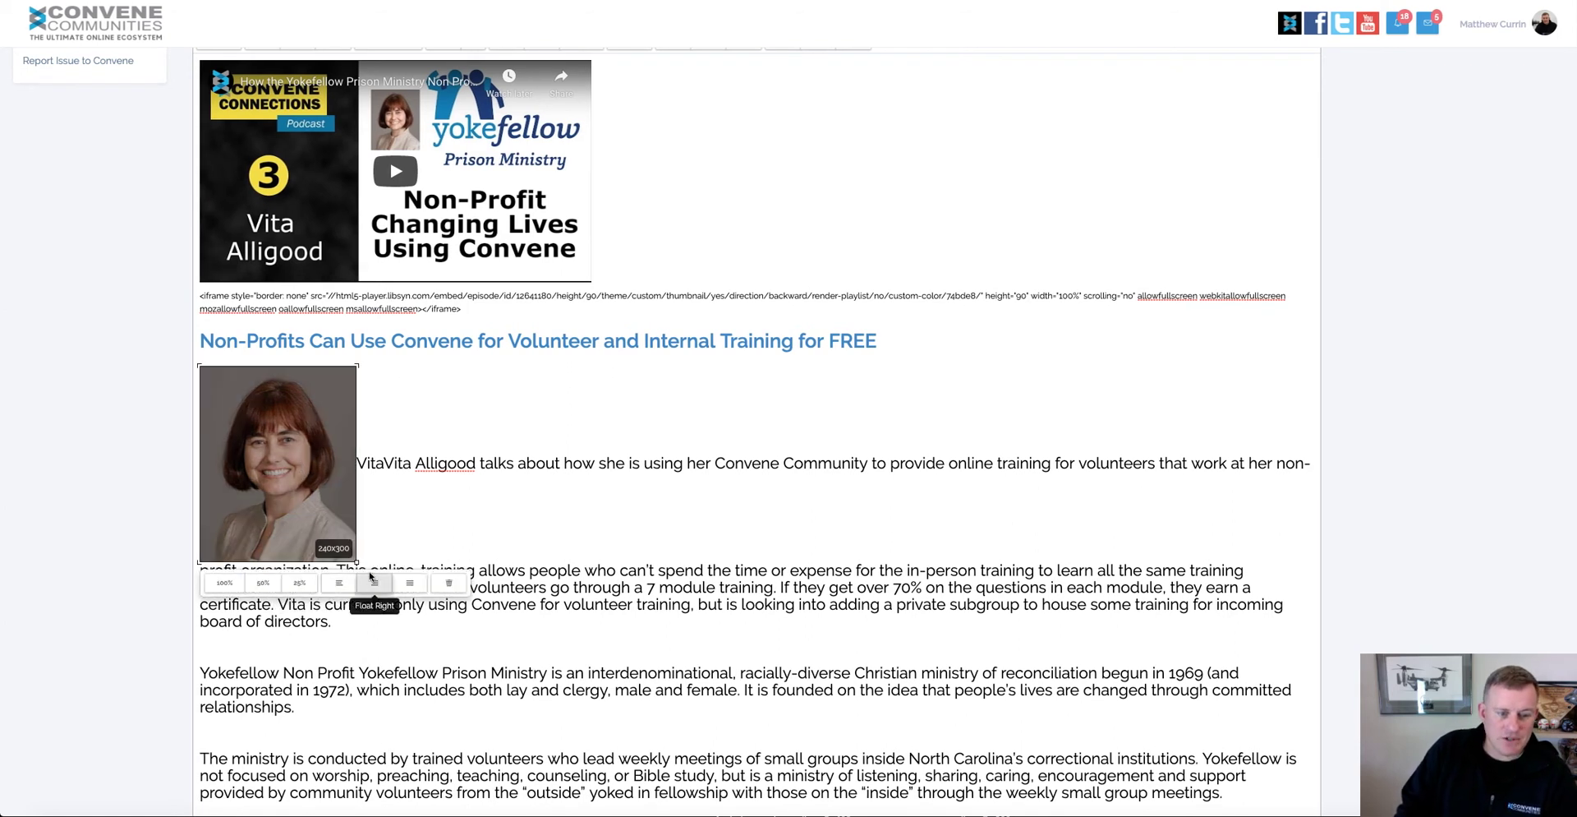
left_click_drag(356, 563, 372, 575)
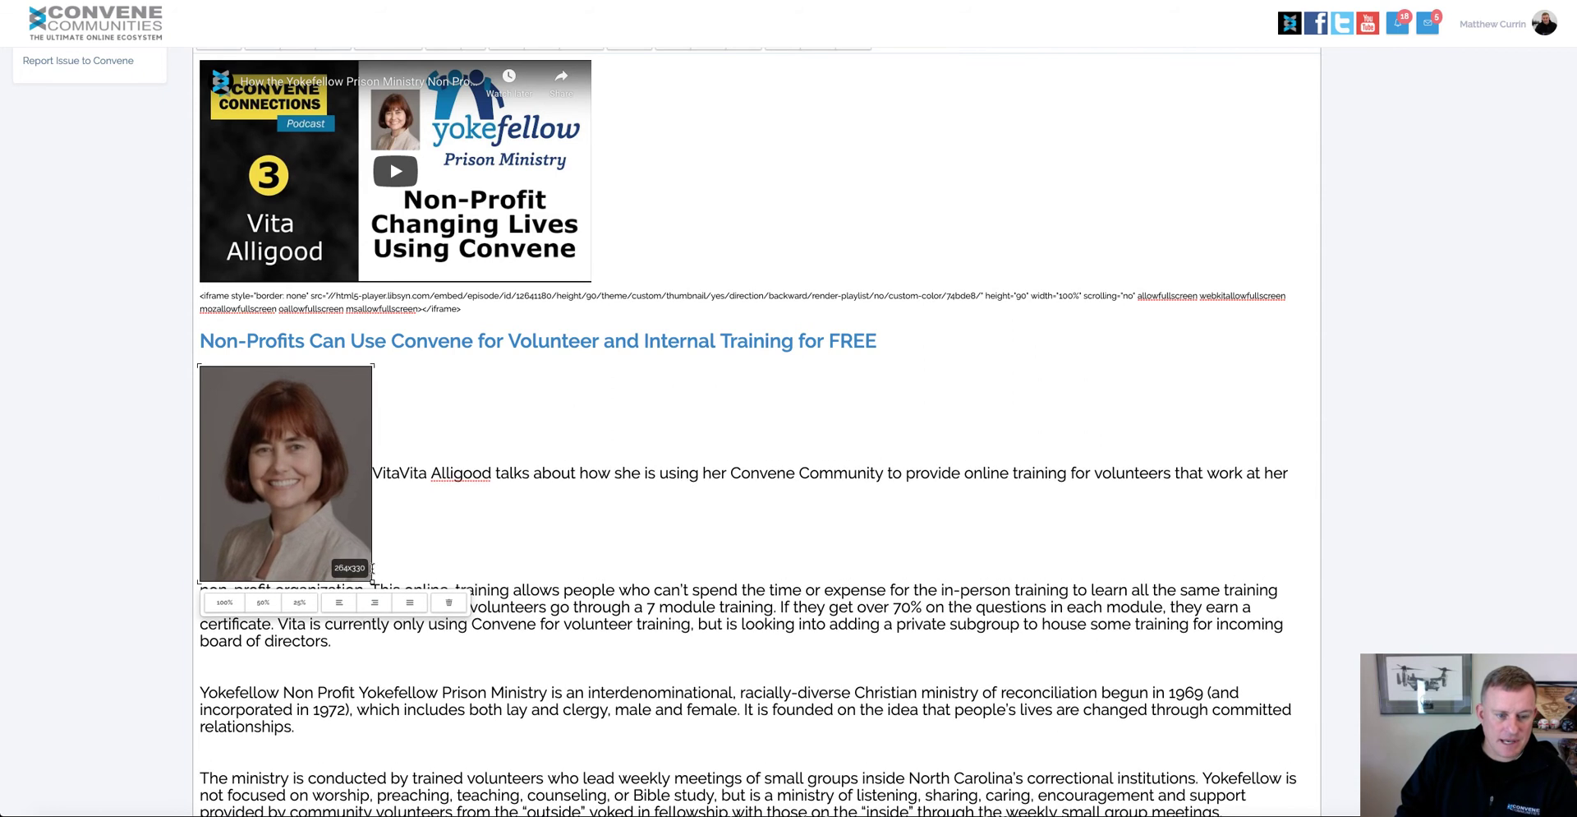
left_click(379, 572)
left_click(324, 493)
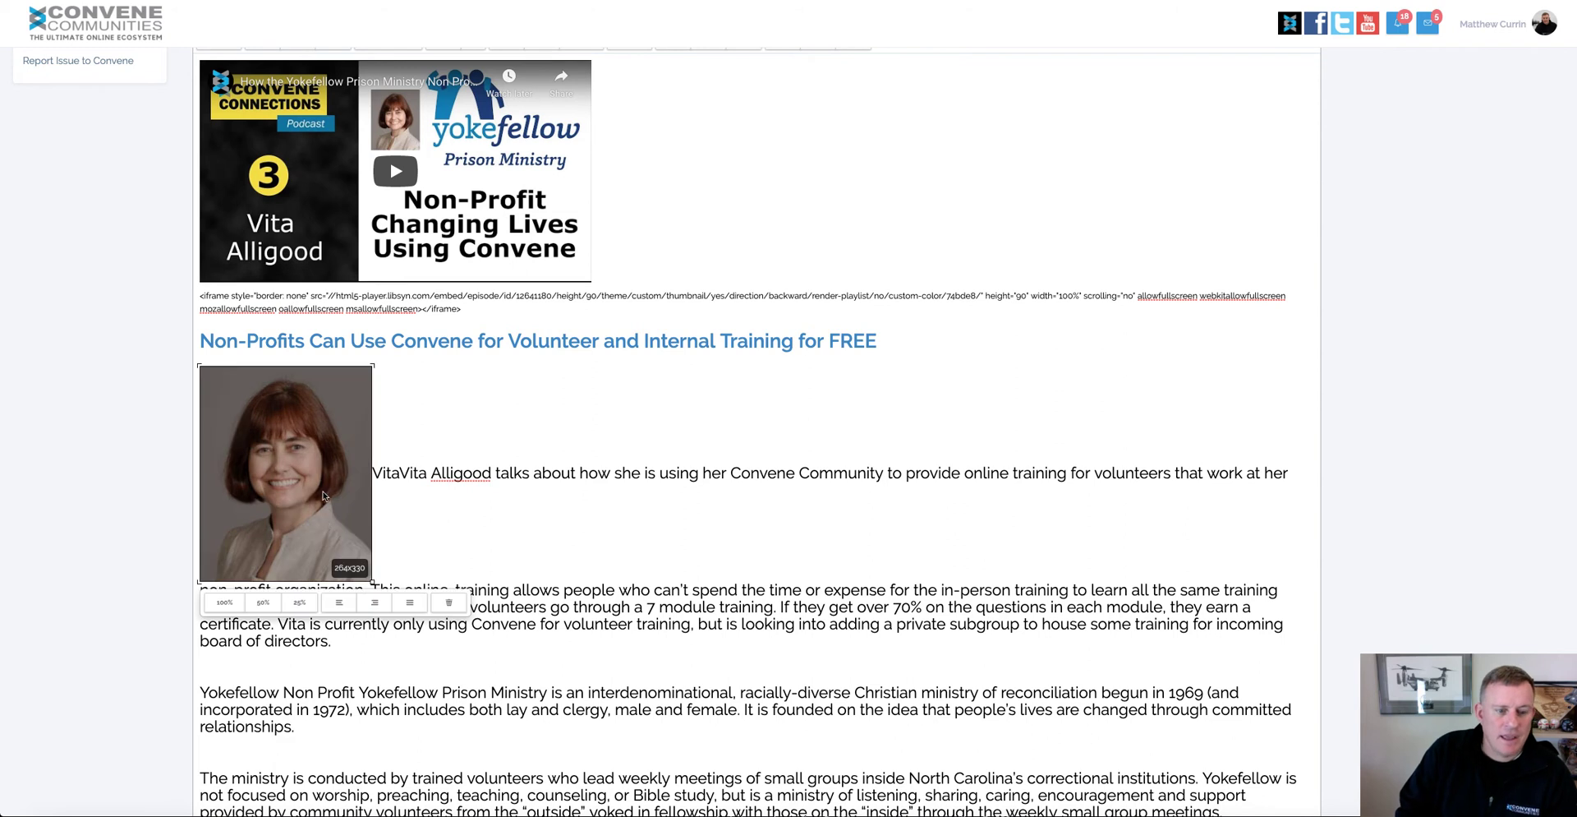
scroll(352, 611, "up", 1)
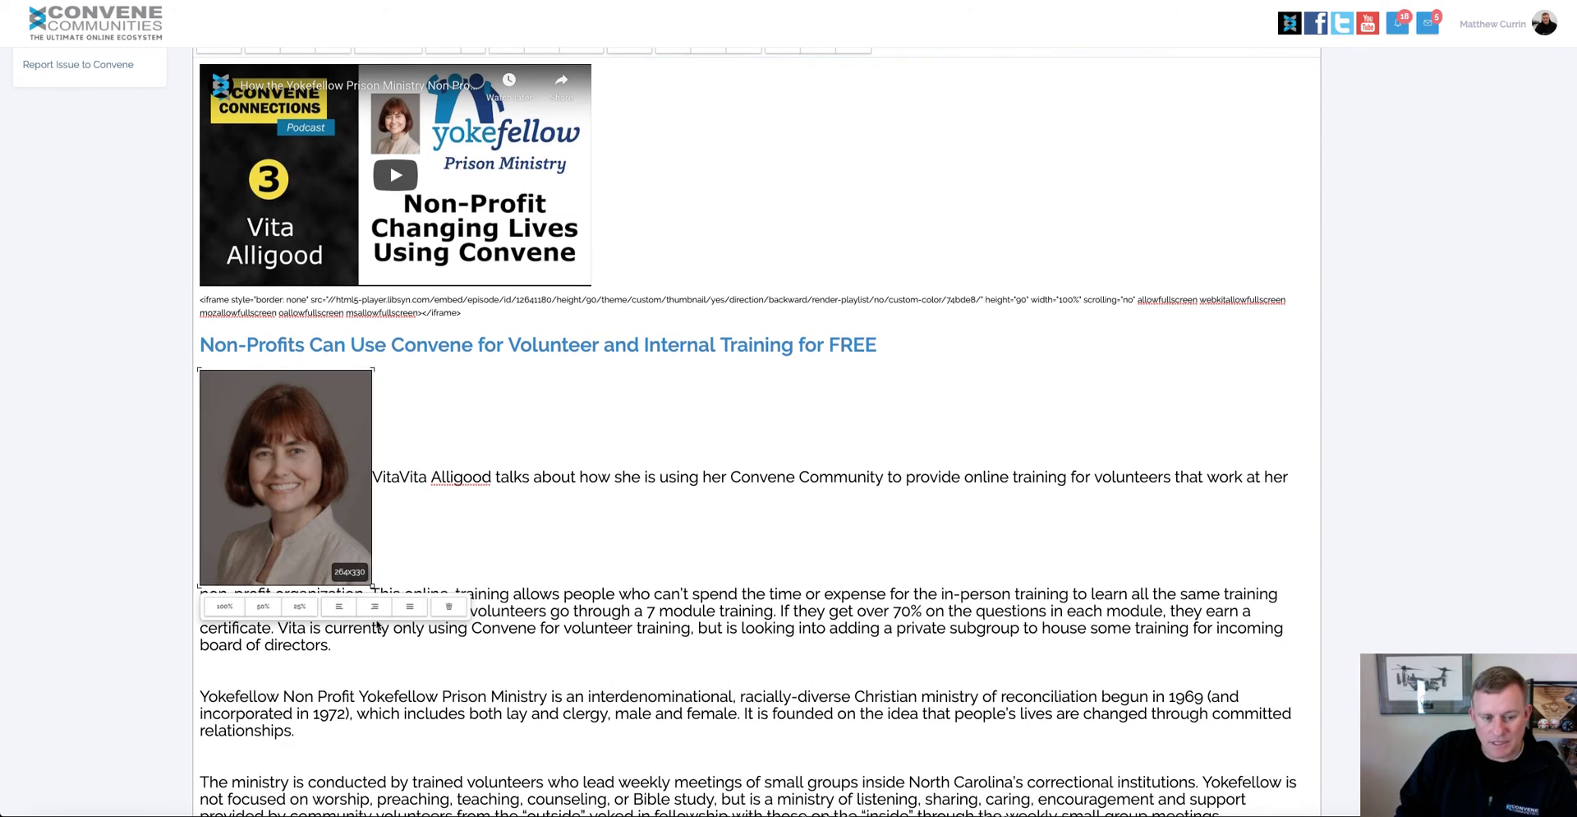
left_click(339, 606)
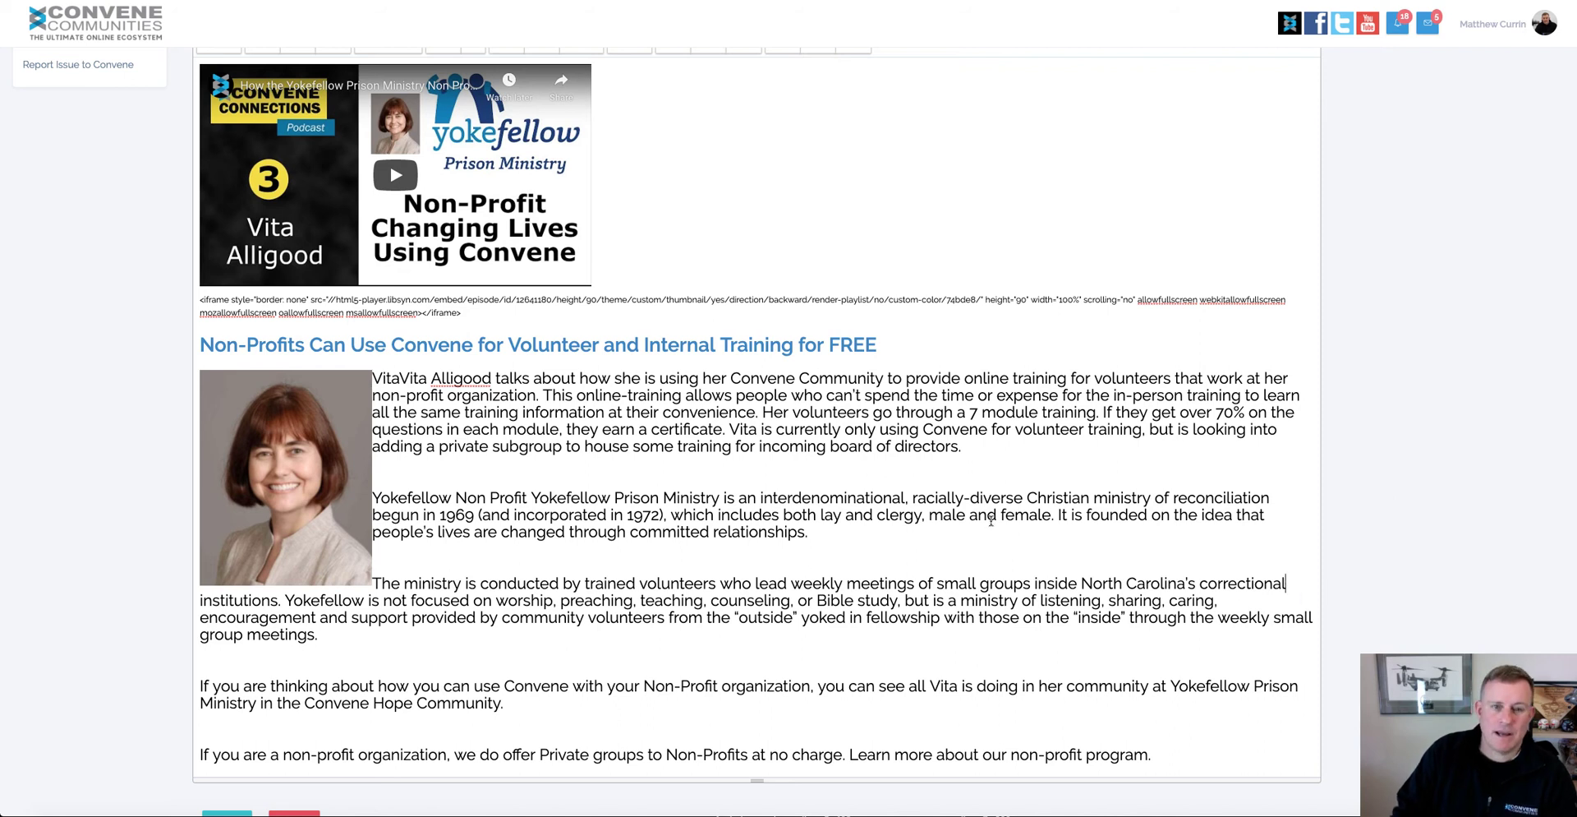
- Insert the desktop image Yokefellow_Logo2C_FX-300x196.jpg into Group Information after "North Carolina's correctional" in the paragraph starting "The ministry is conducted"
scroll(768, 148, "up", 2)
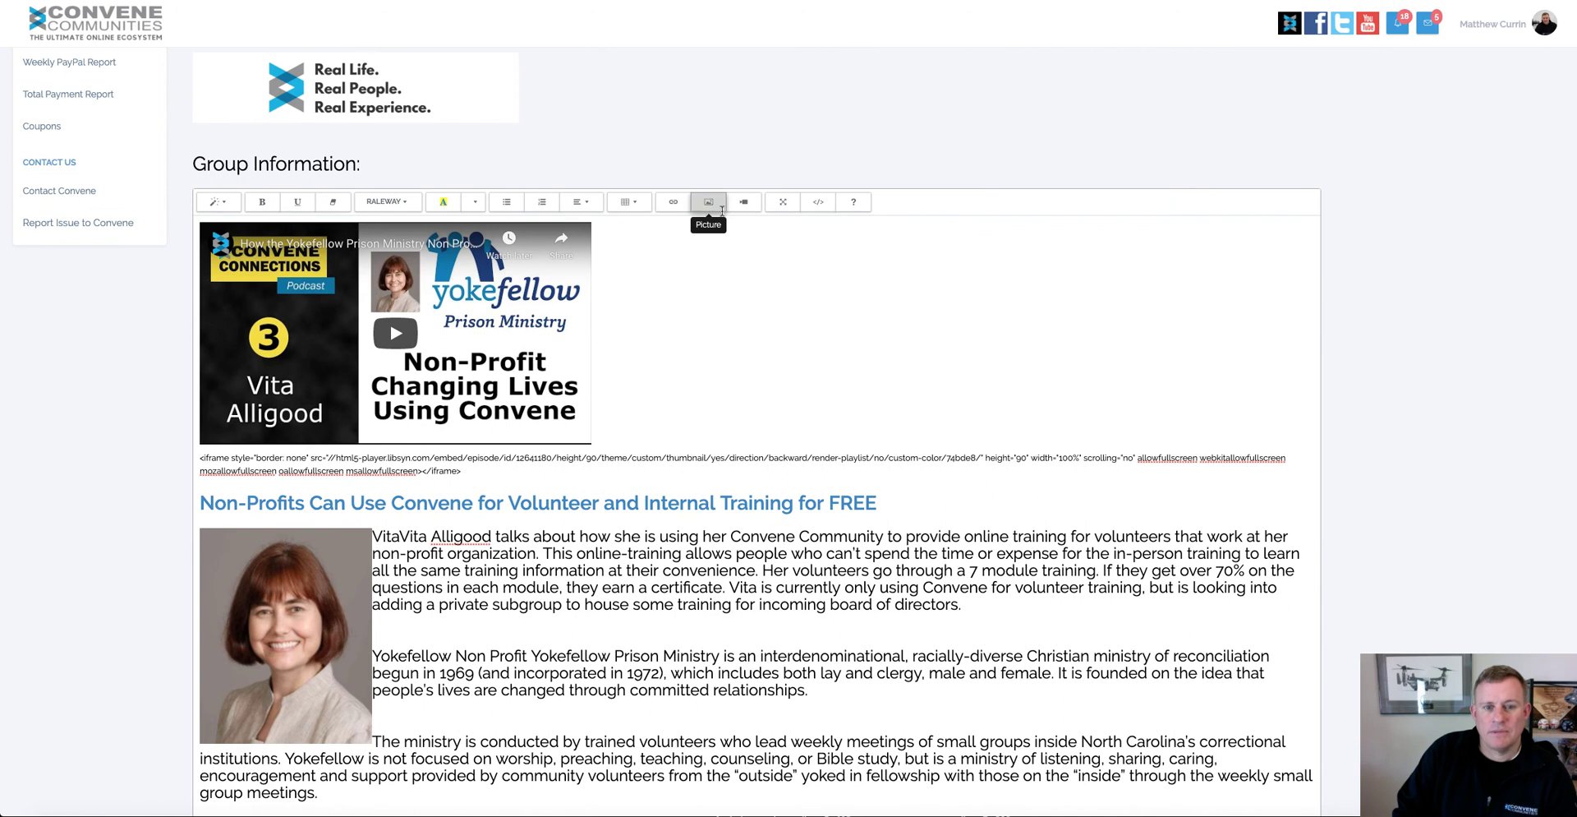
left_click(708, 203)
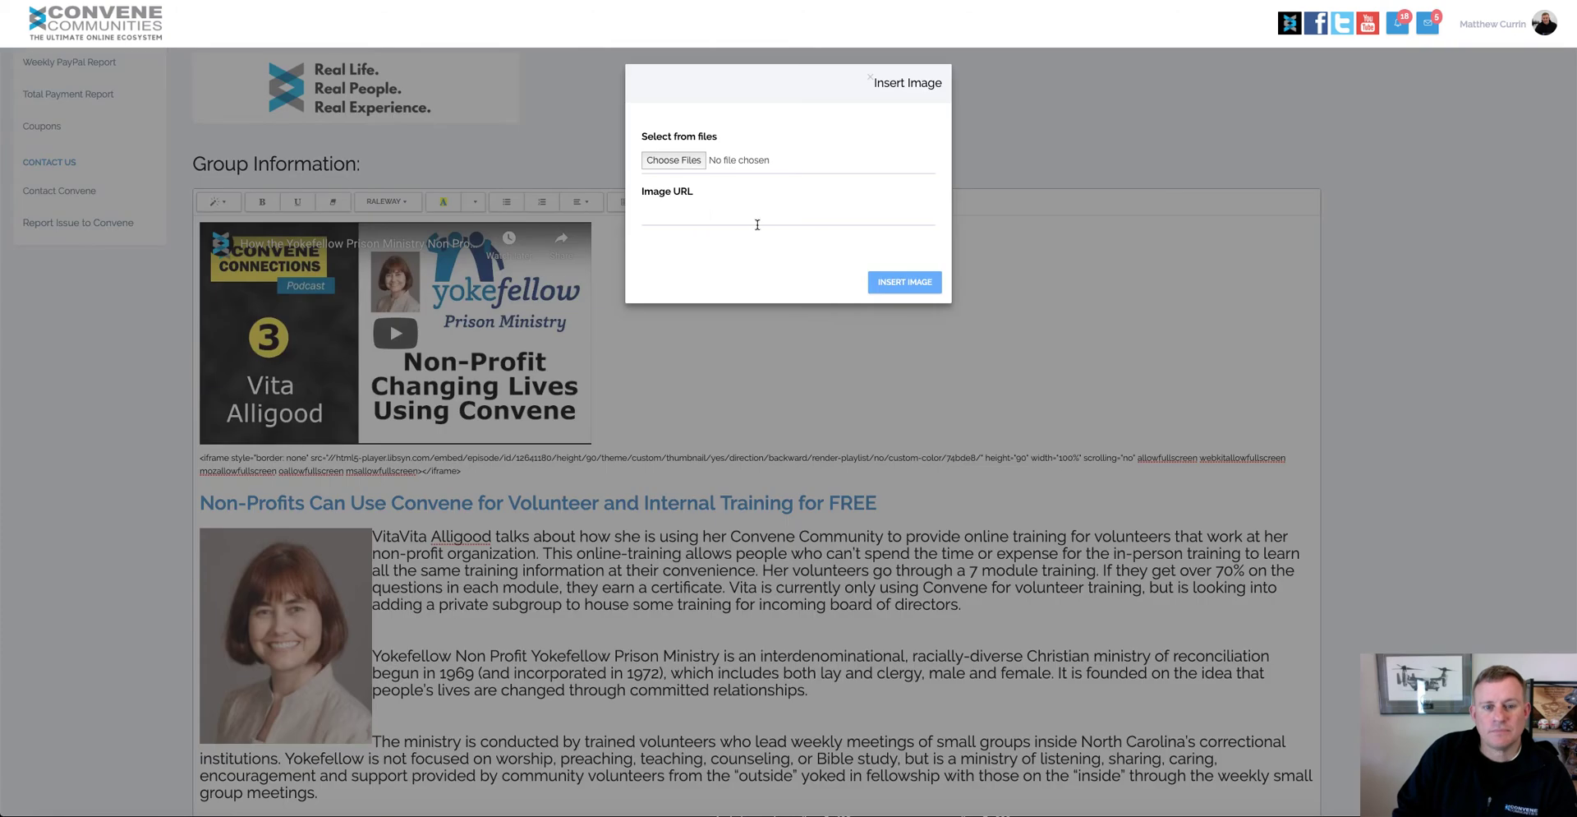
left_click(694, 162)
scroll(686, 152, "down", 5)
left_click(630, 123)
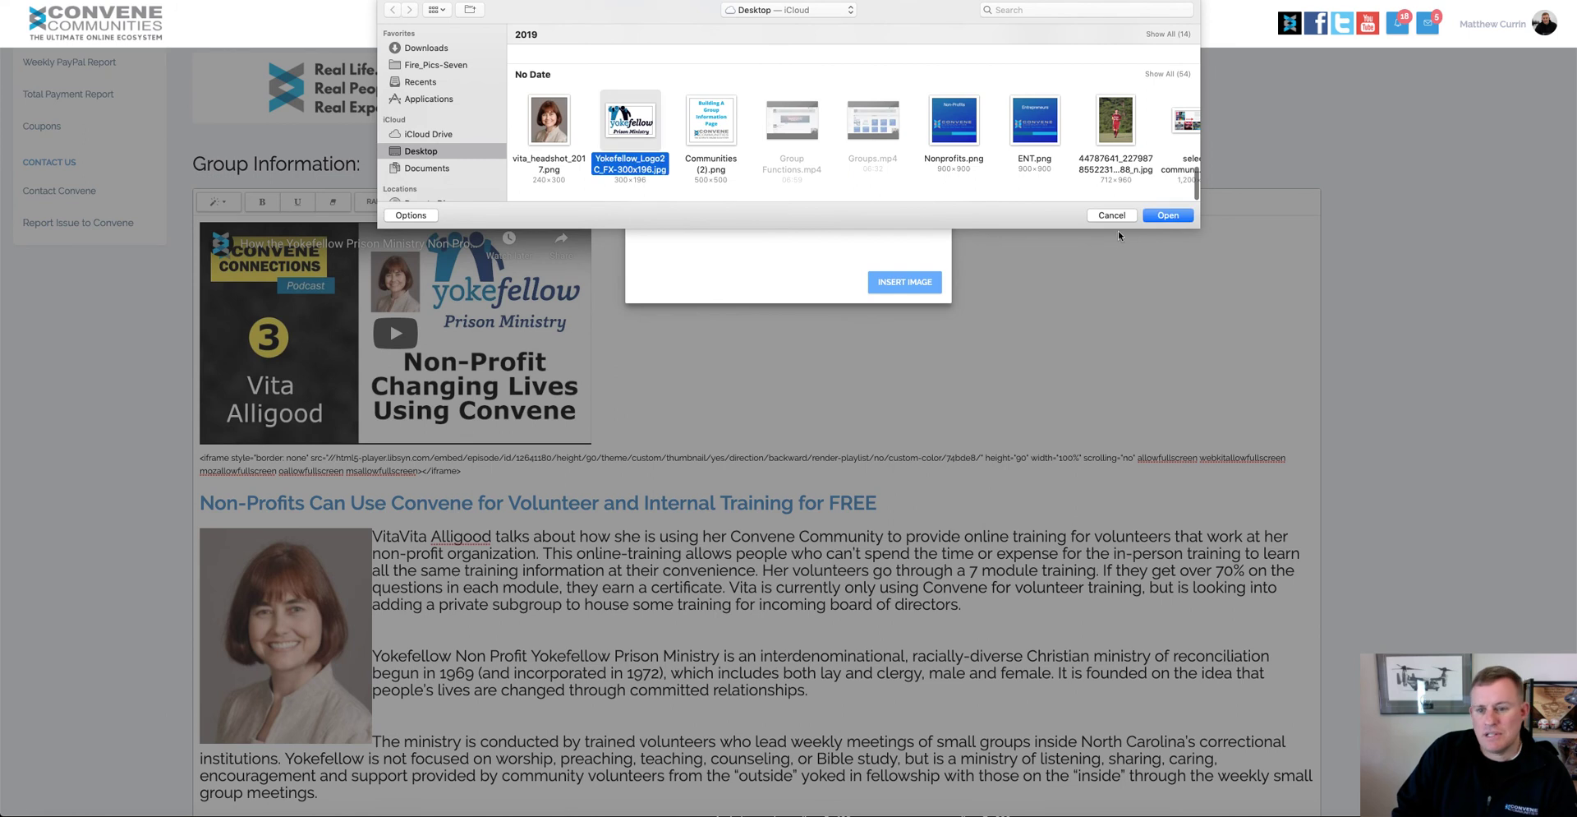
left_click(1166, 215)
- Float the inserted Yokefellow logo right so the paragraph text wraps beside it
scroll(1094, 465, "down", 5)
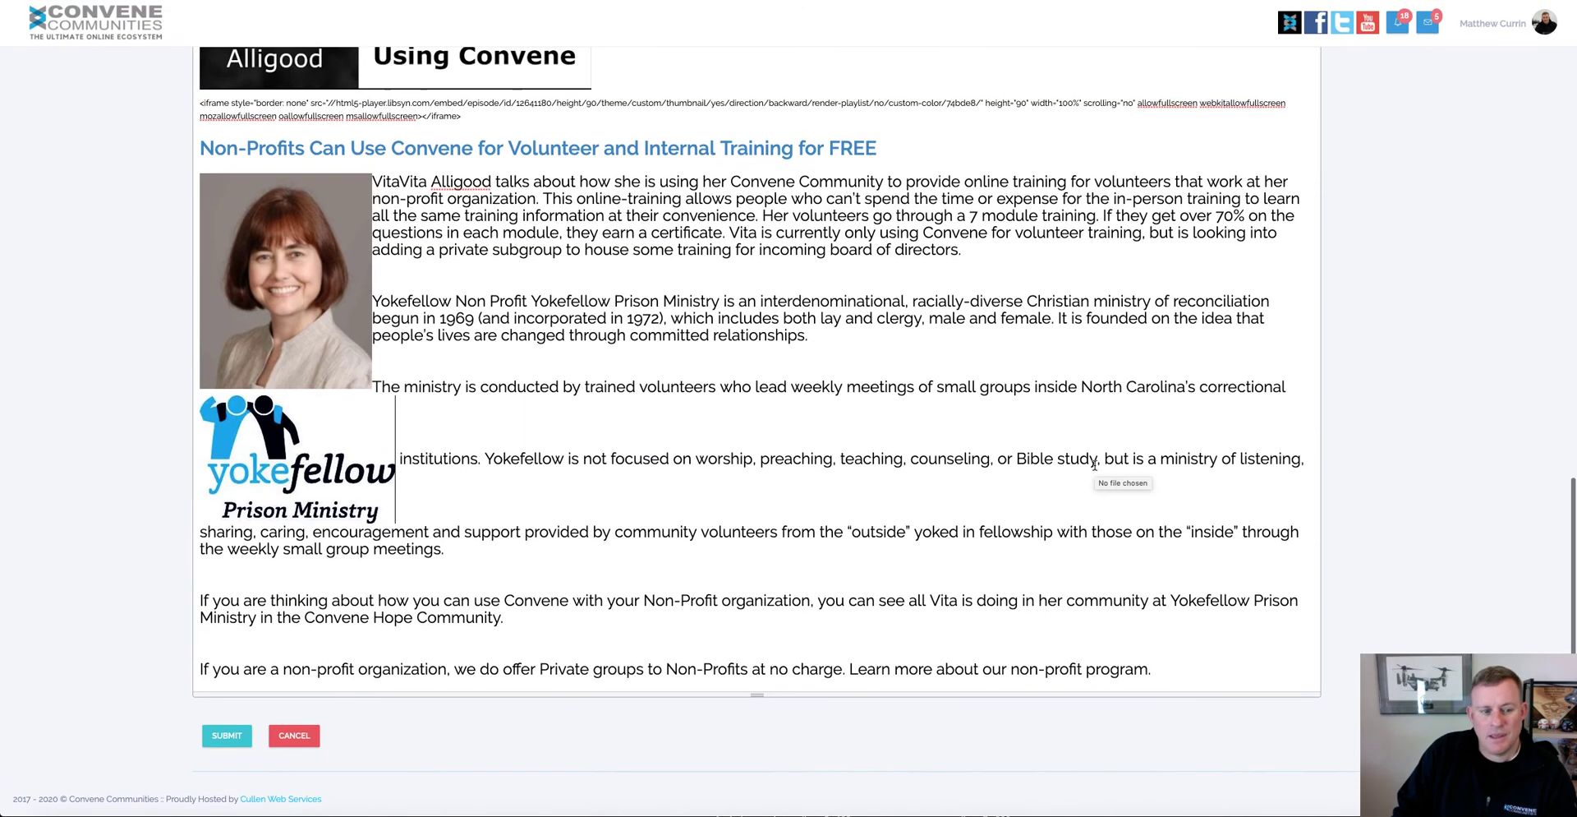
left_click(325, 472)
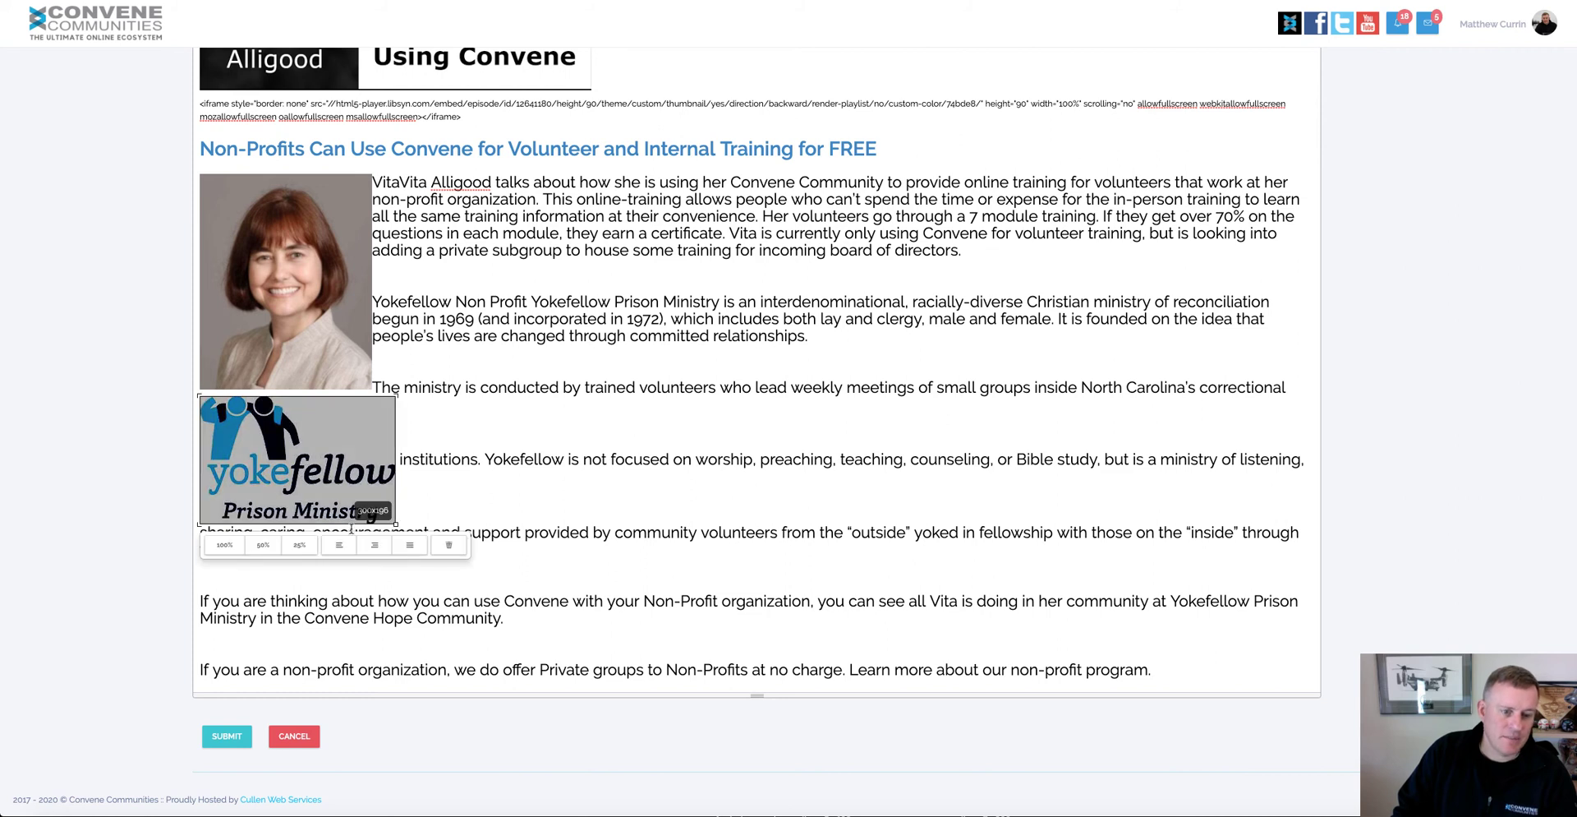
left_click(408, 545)
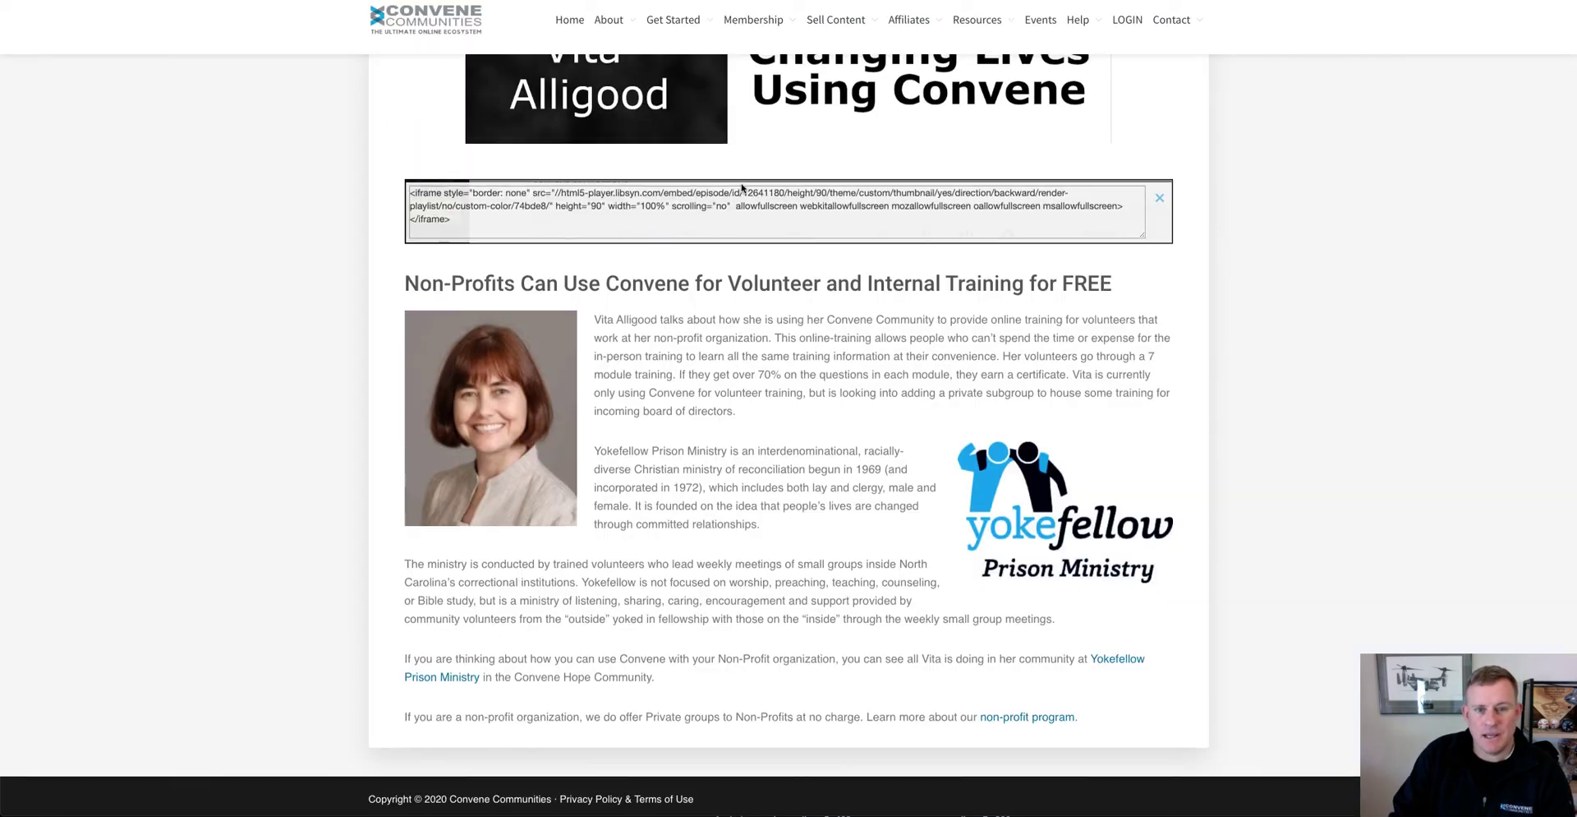
- Open the Nonprofit Program page from the source article's website and copy its web address
scroll(779, 15, "up", 4)
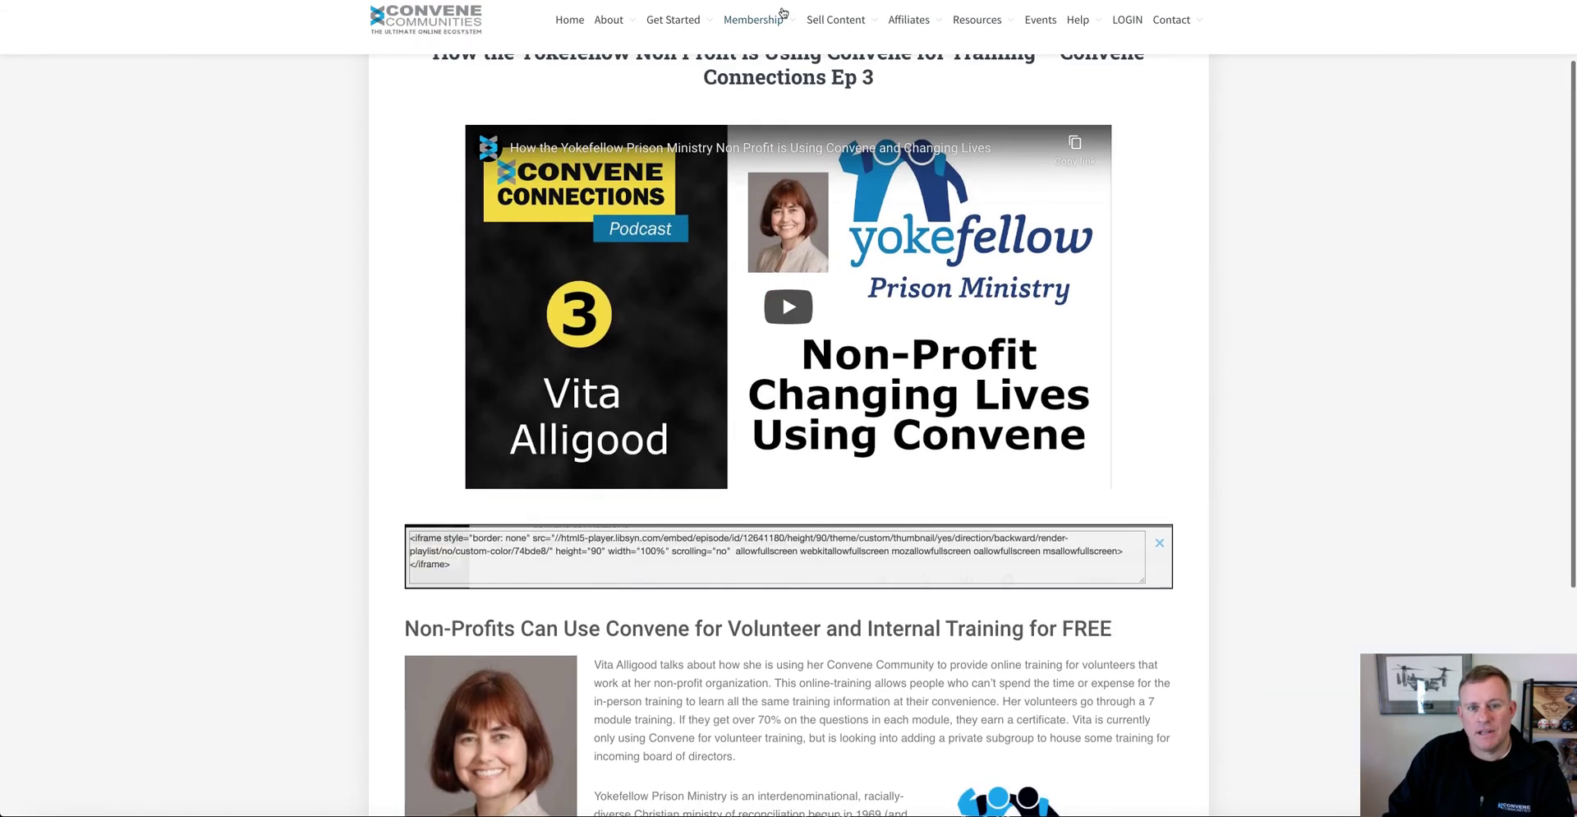
mouse_move(782, 18)
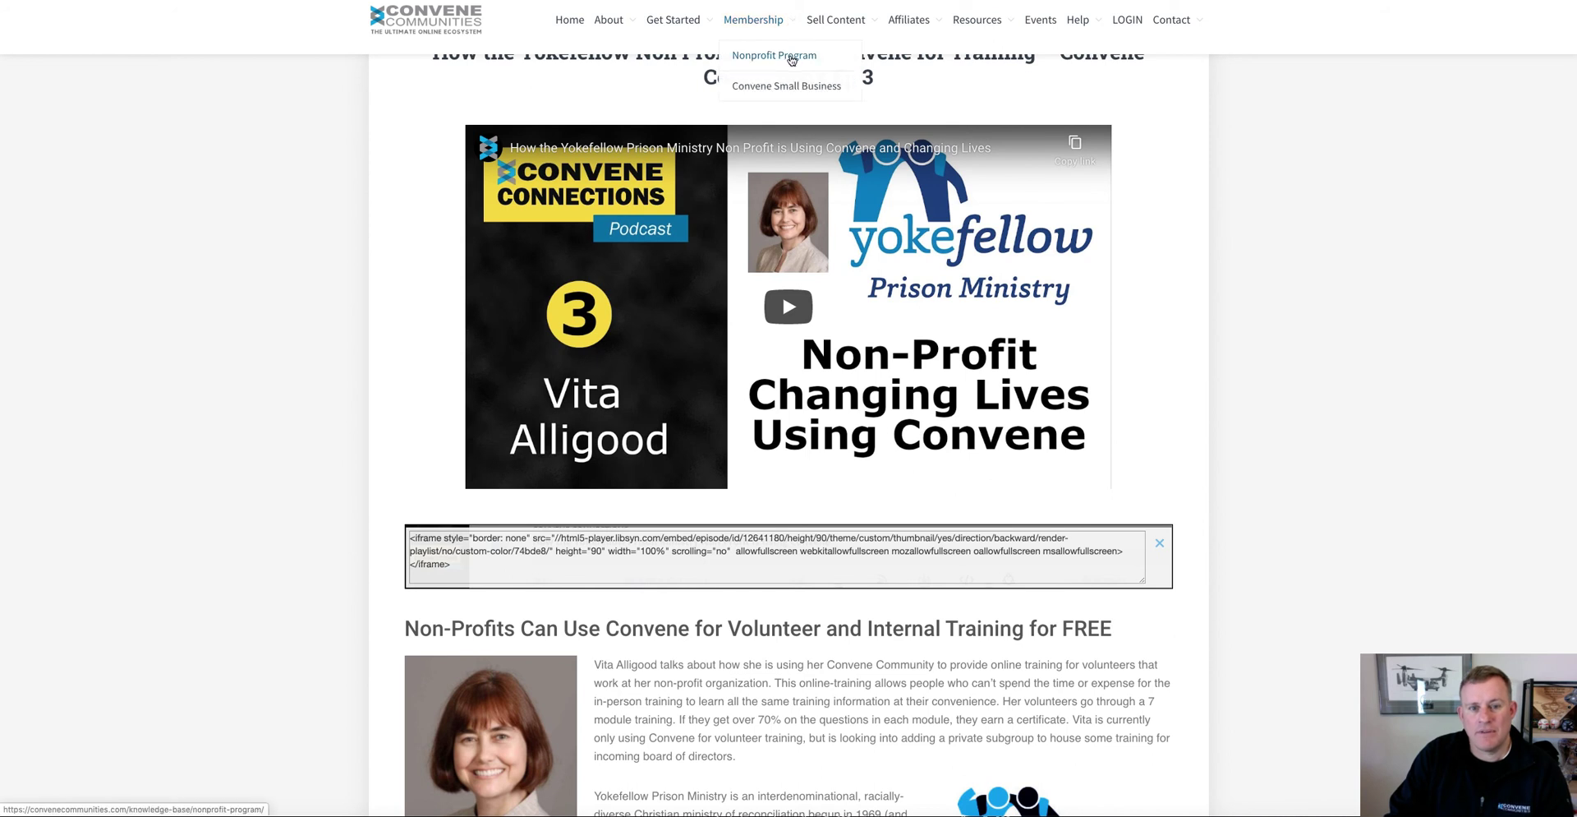
left_click(791, 60)
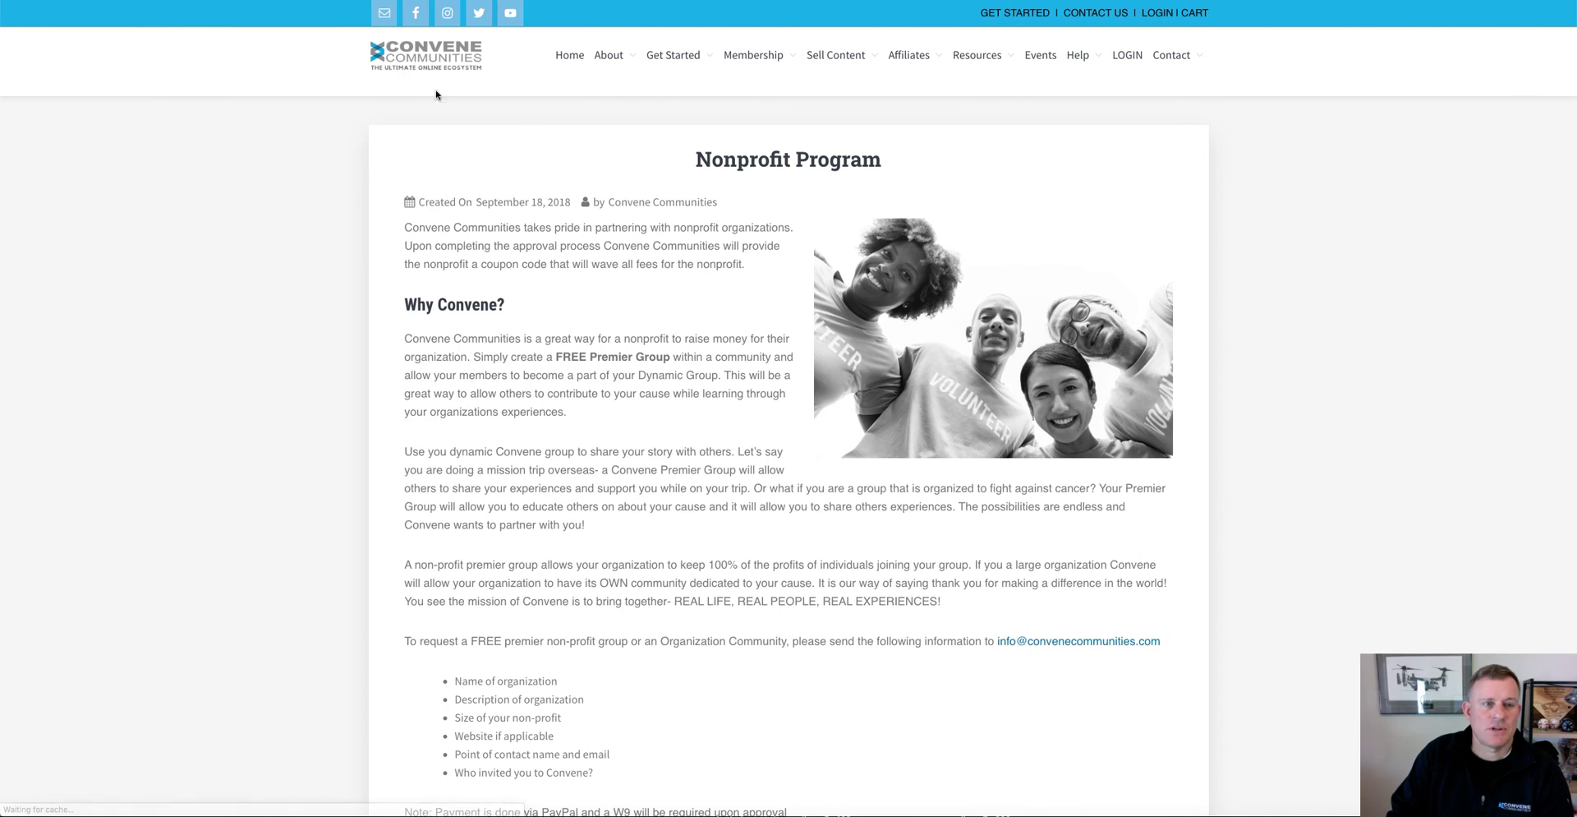
right_click(347, 2)
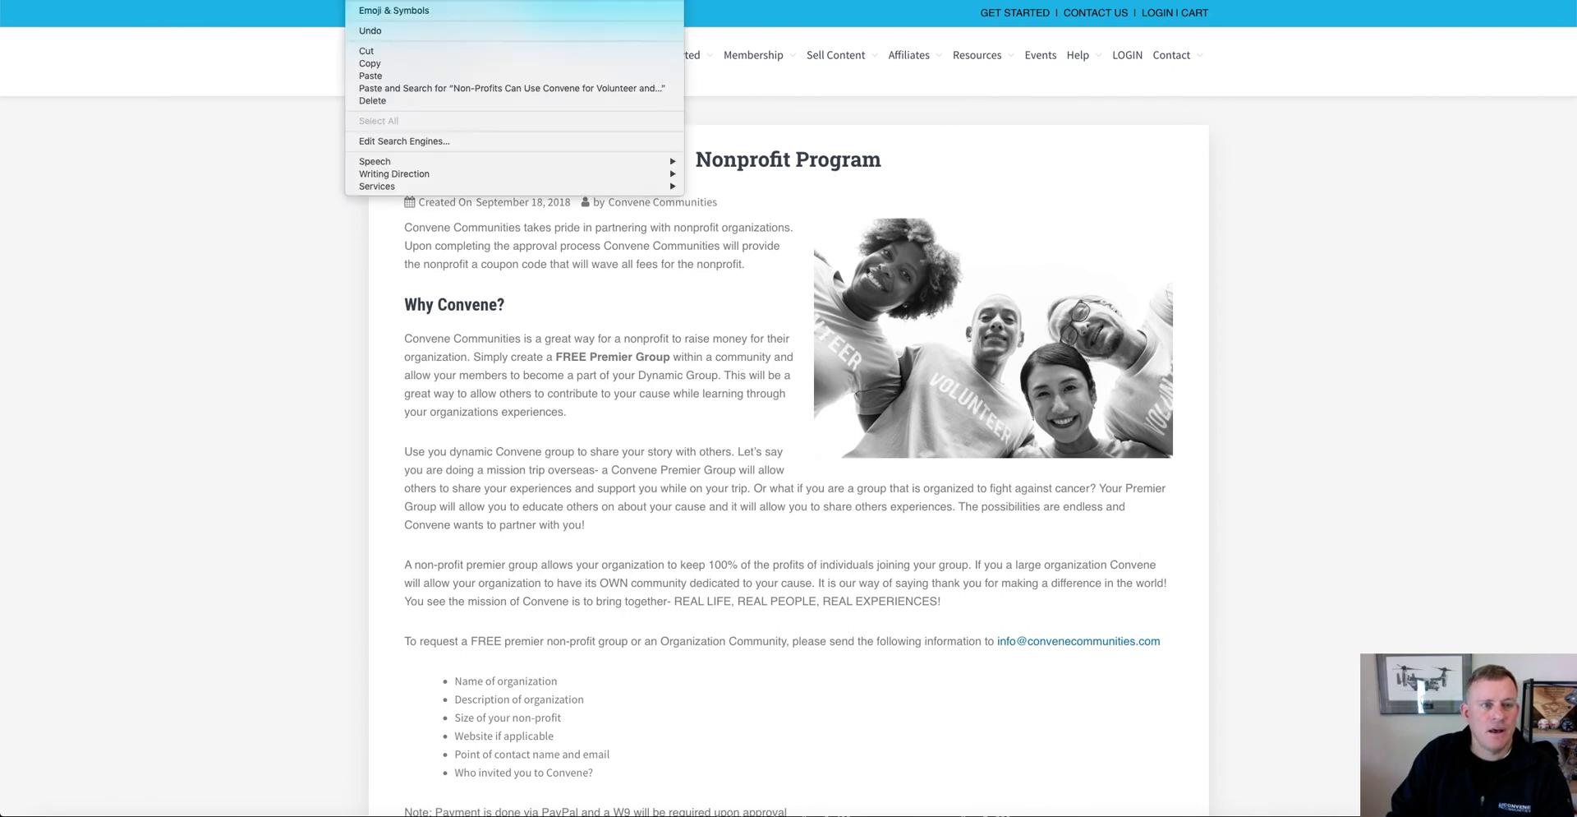
left_click(382, 64)
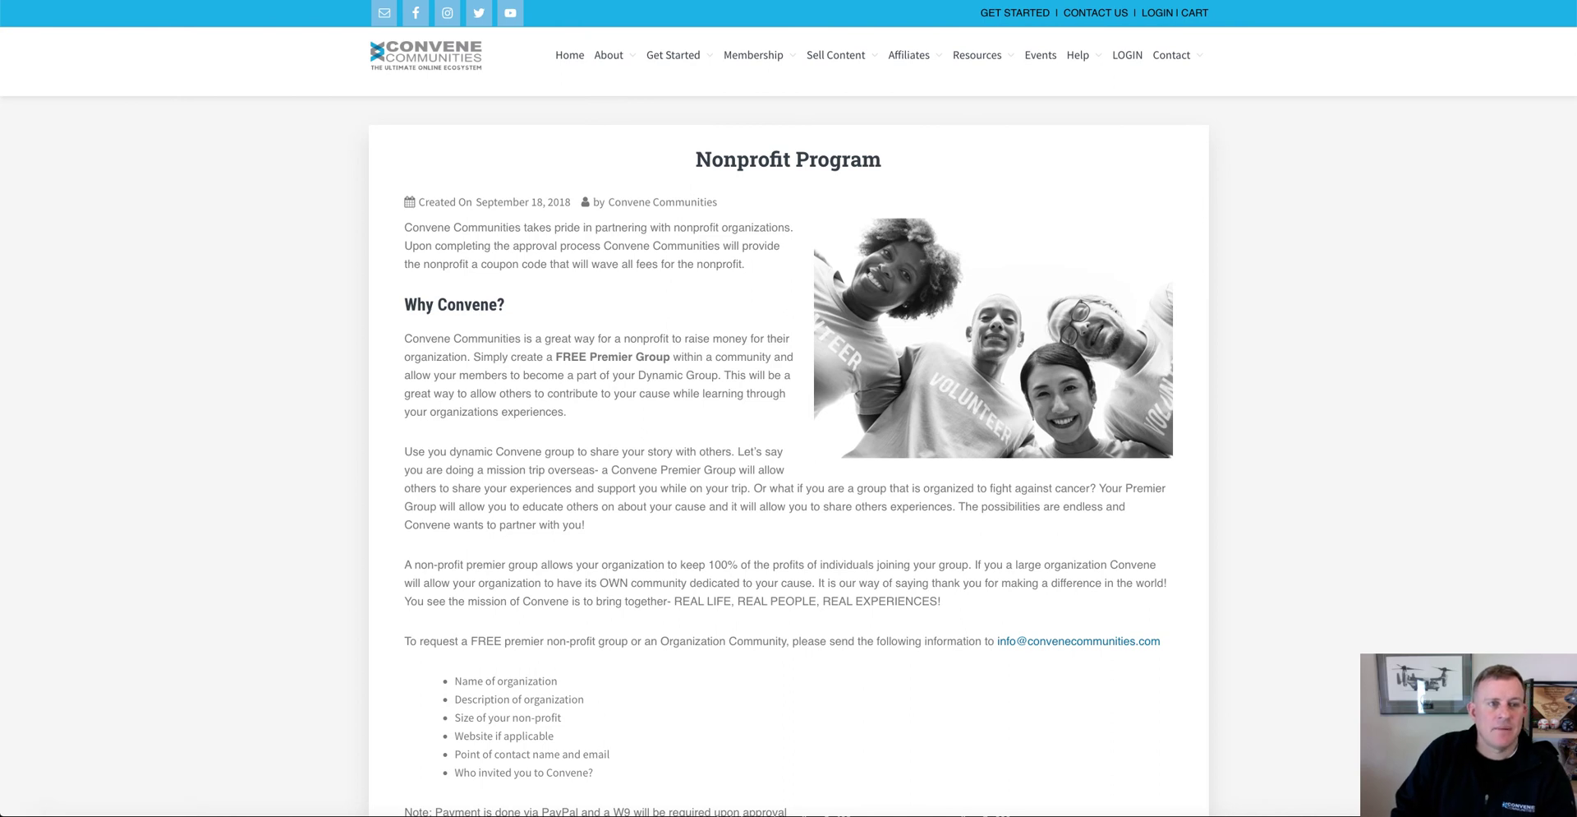
- Back in the group editor, link the words "non-profit program." in the last paragraph to the copied address, opening in a new window
left_click(347, 1)
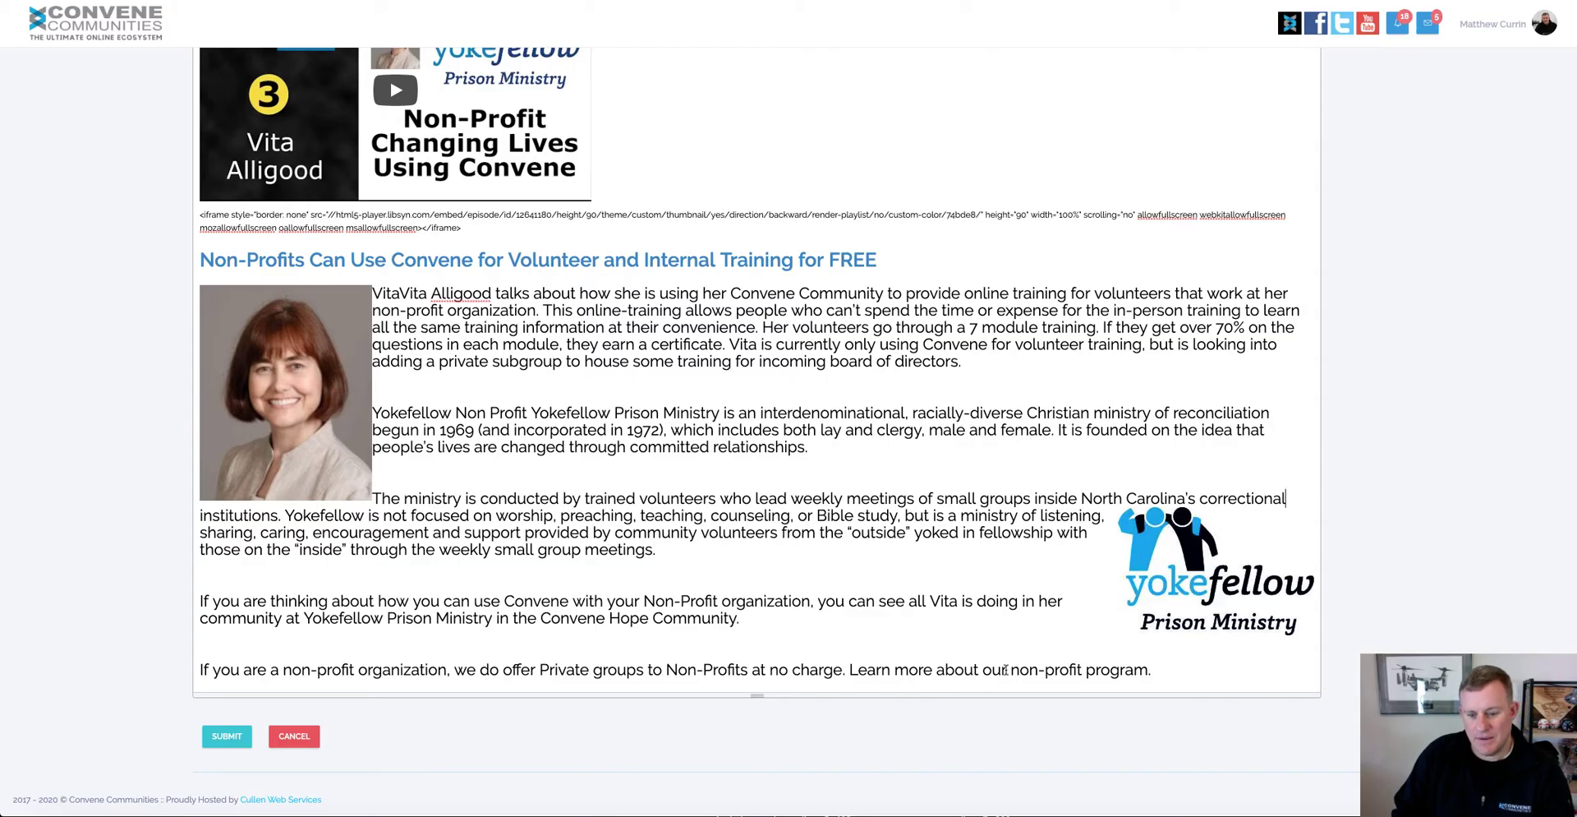
scroll(1022, 509, "up", 1)
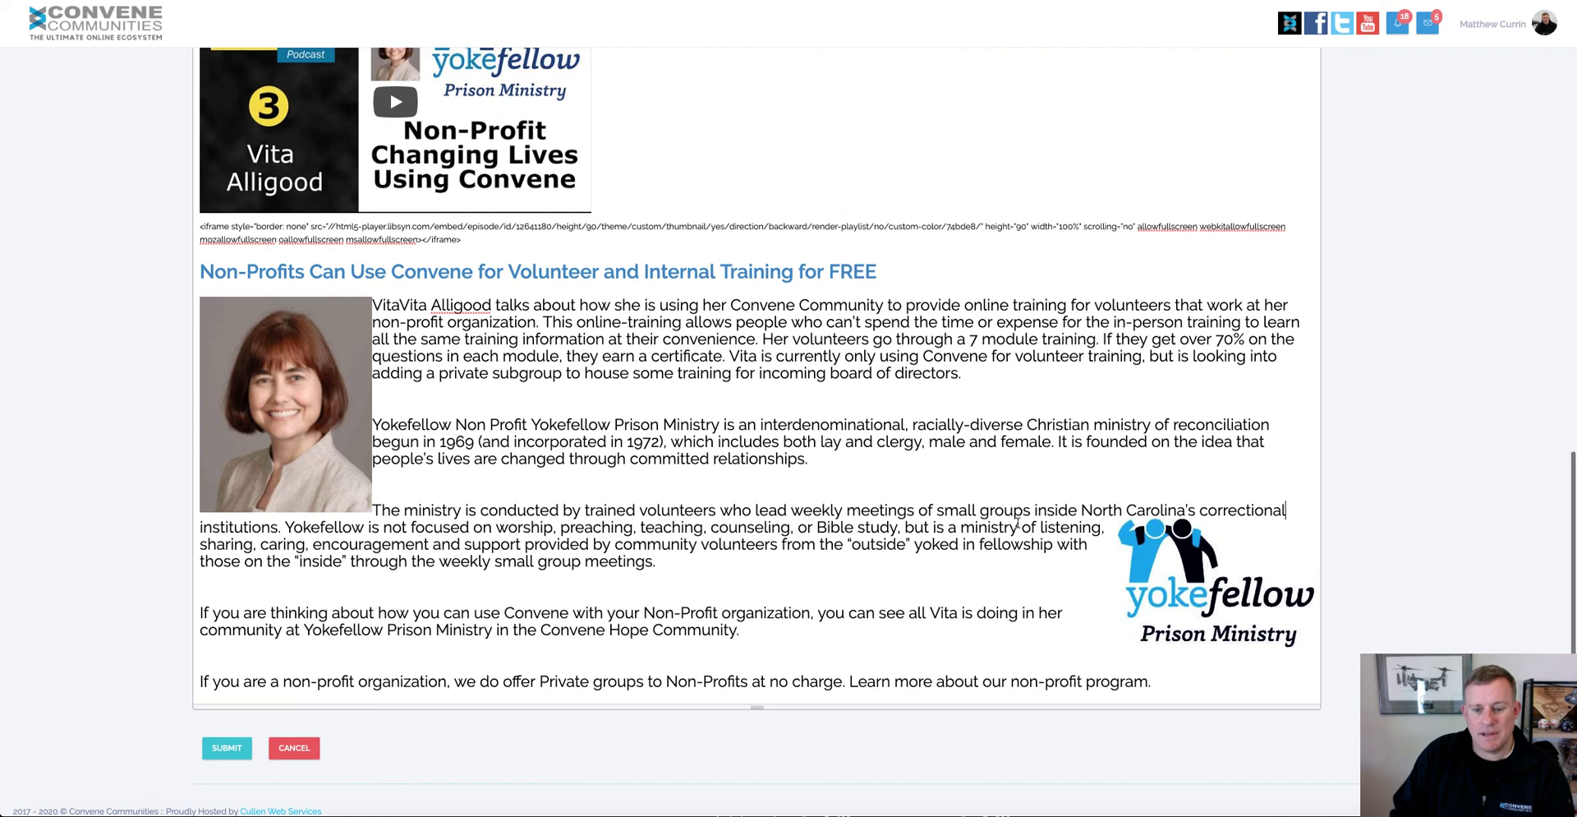
left_click_drag(1011, 681, 1153, 679)
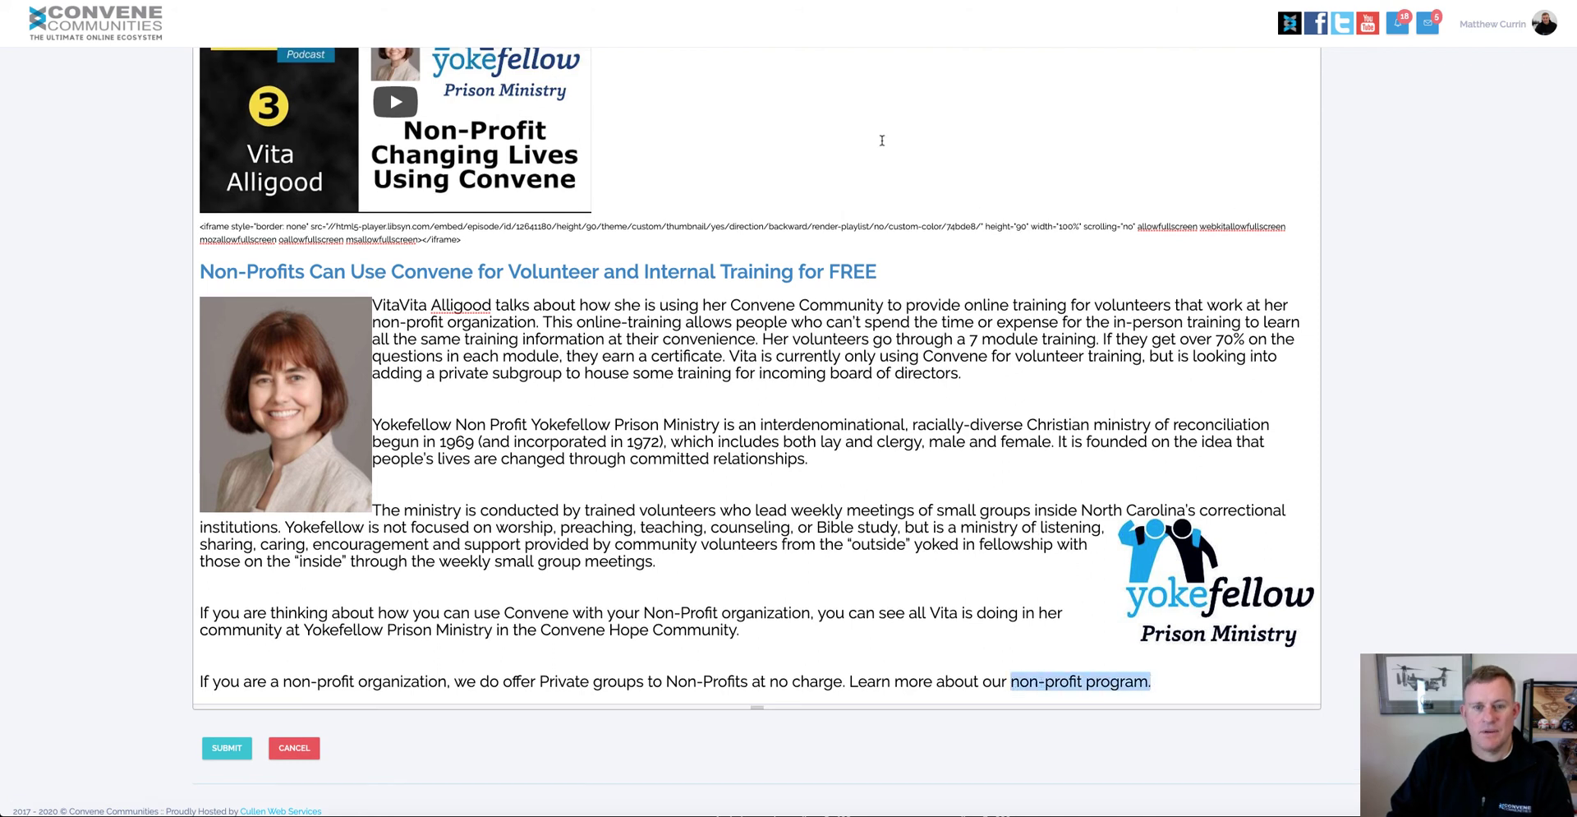
scroll(906, 176, "up", 6)
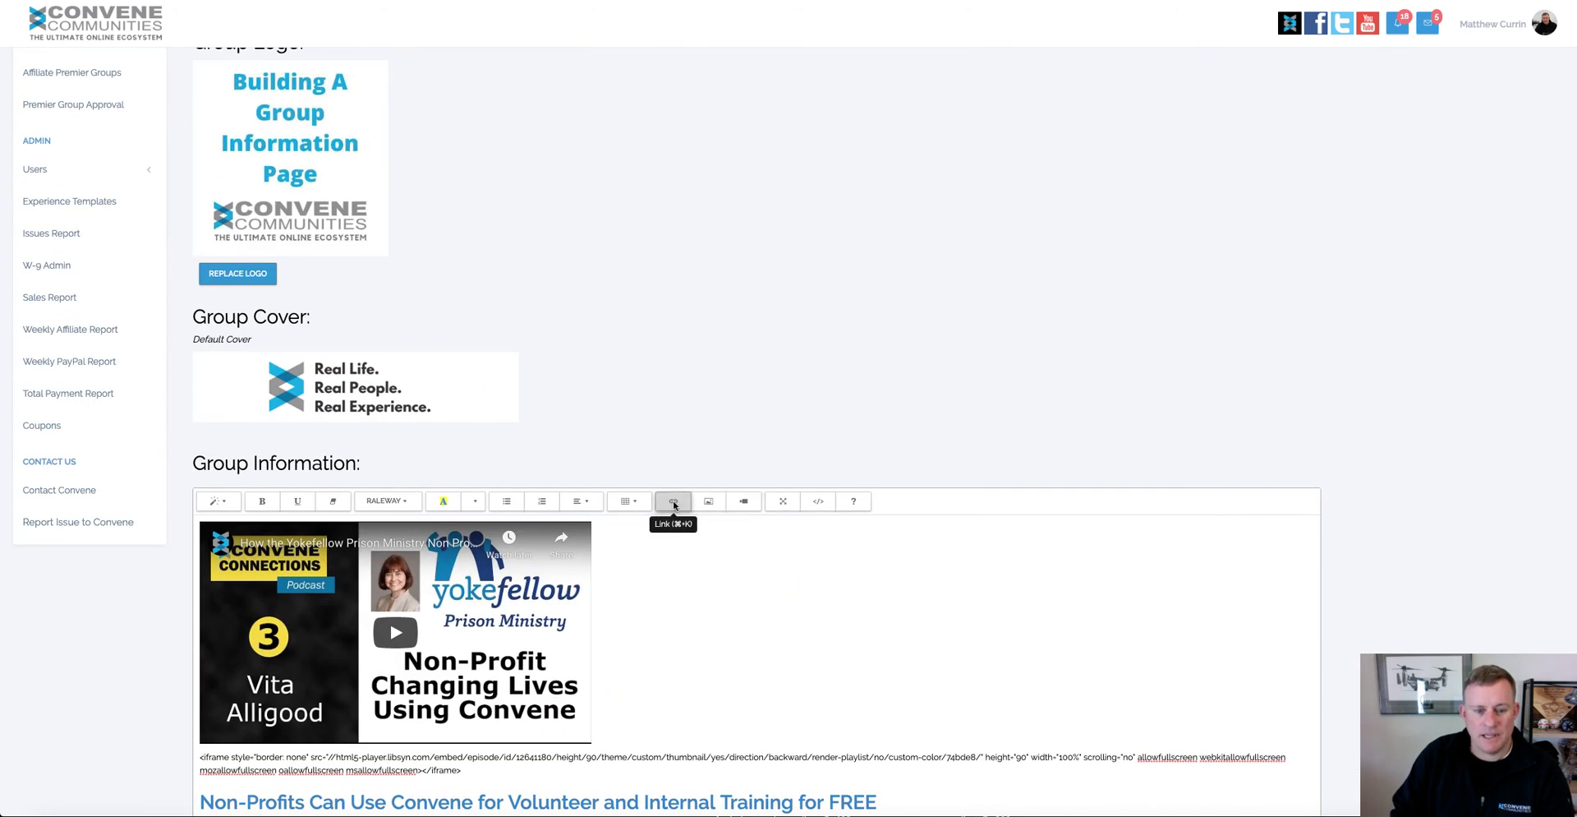
left_click(673, 503)
triple_click(673, 205)
right_click(667, 206)
left_click(706, 317)
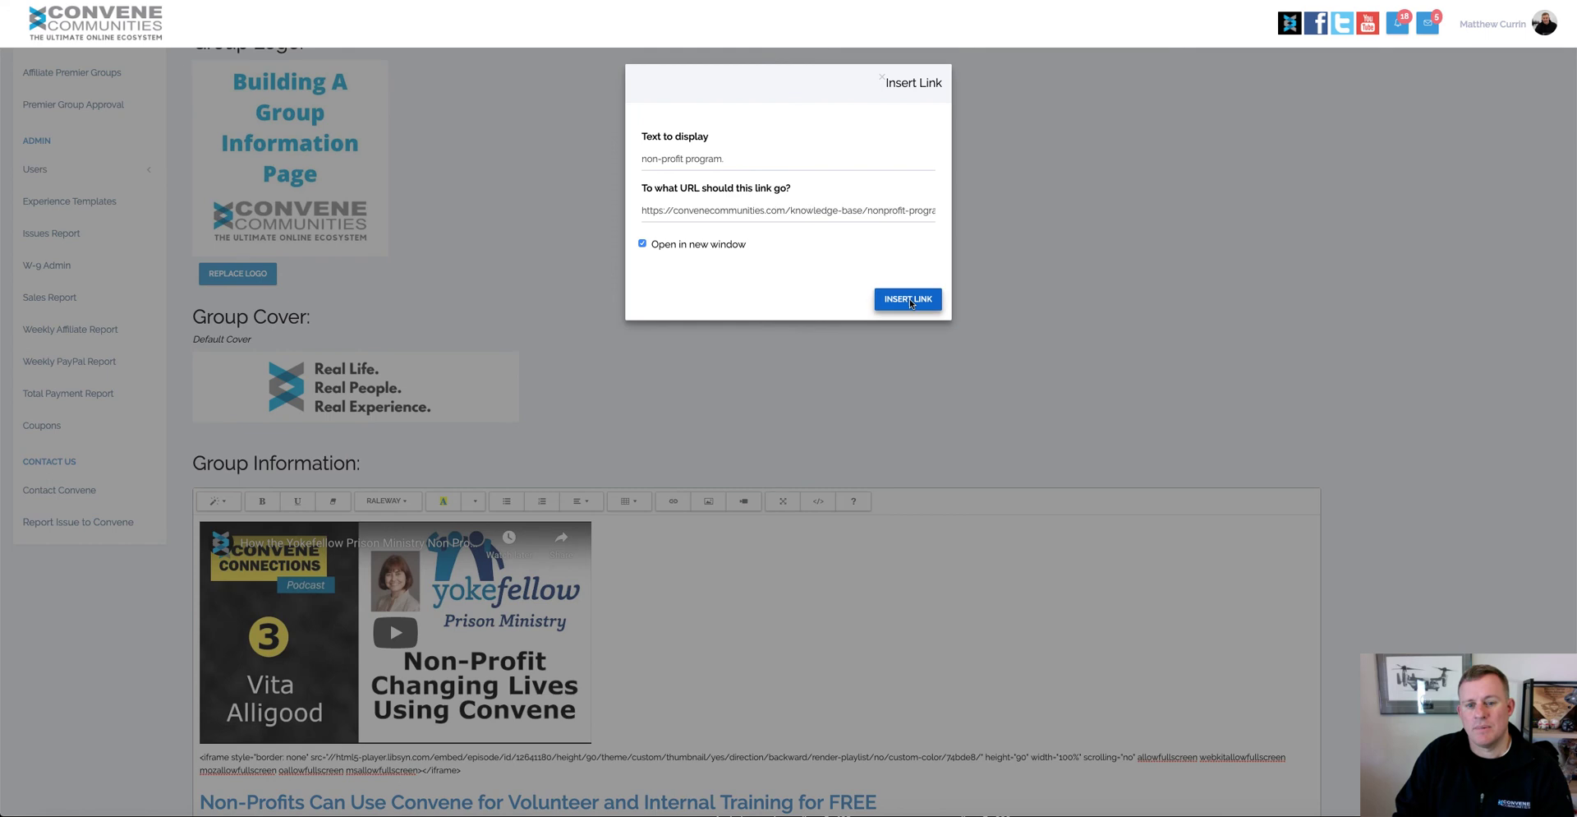
left_click(909, 299)
- Submit the Group Information changes and save the group
scroll(1017, 263, "down", 6)
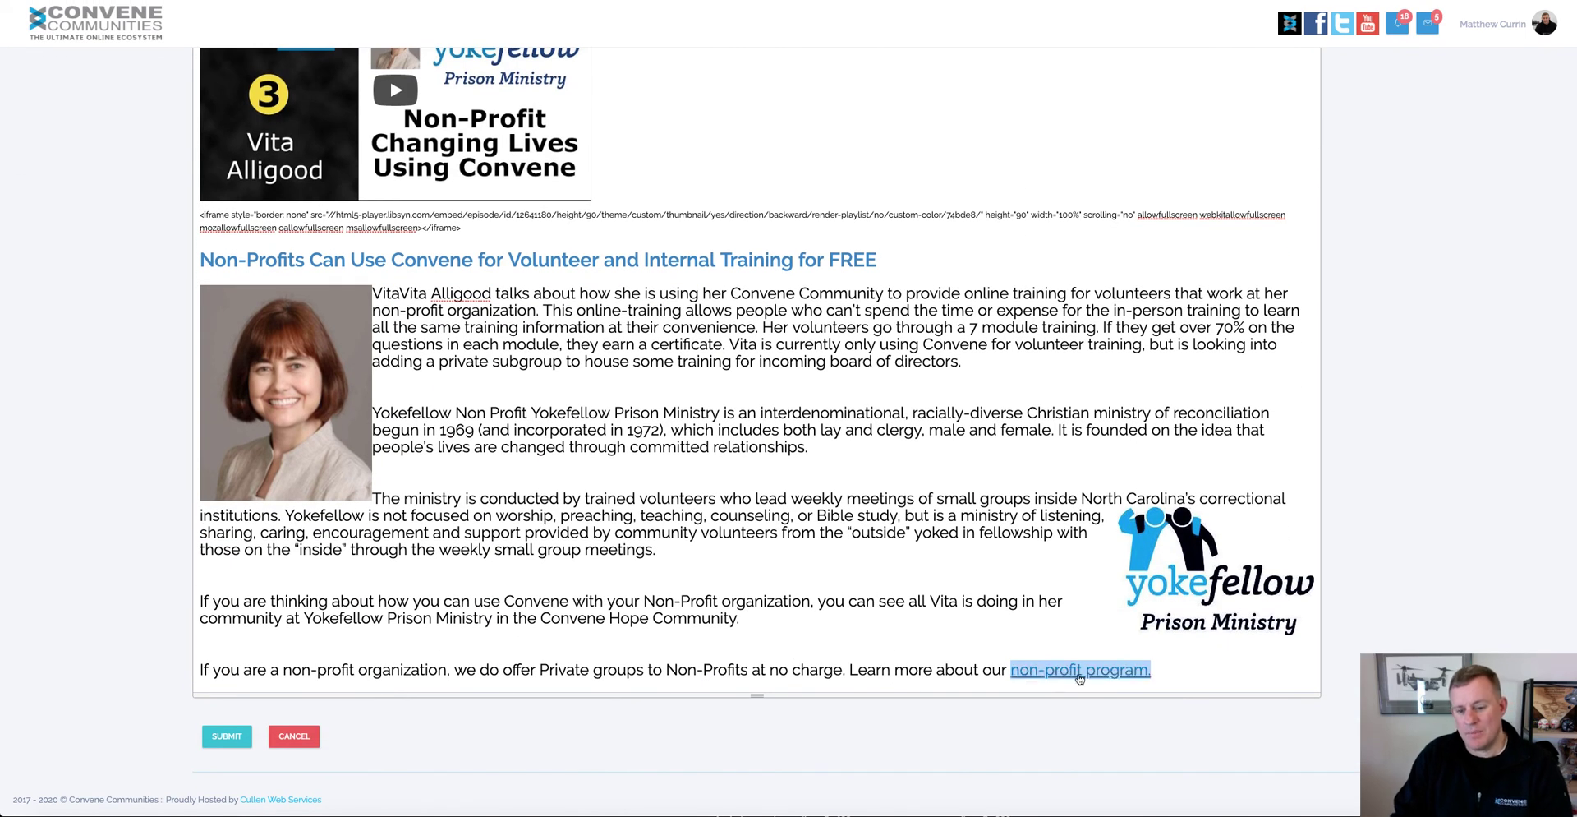
left_click(250, 744)
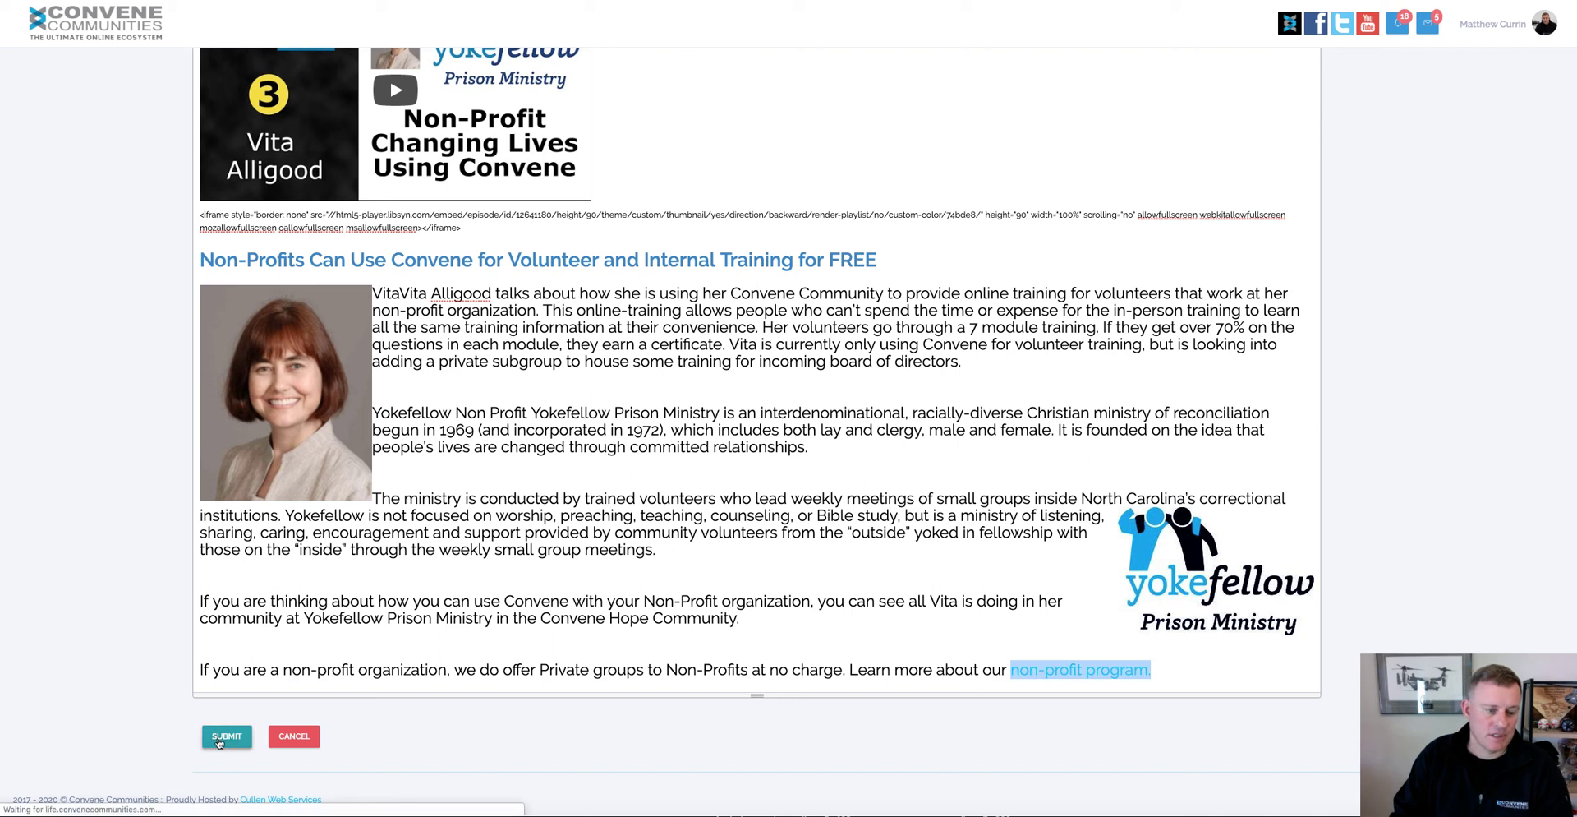
scroll(793, 633, "down", 12)
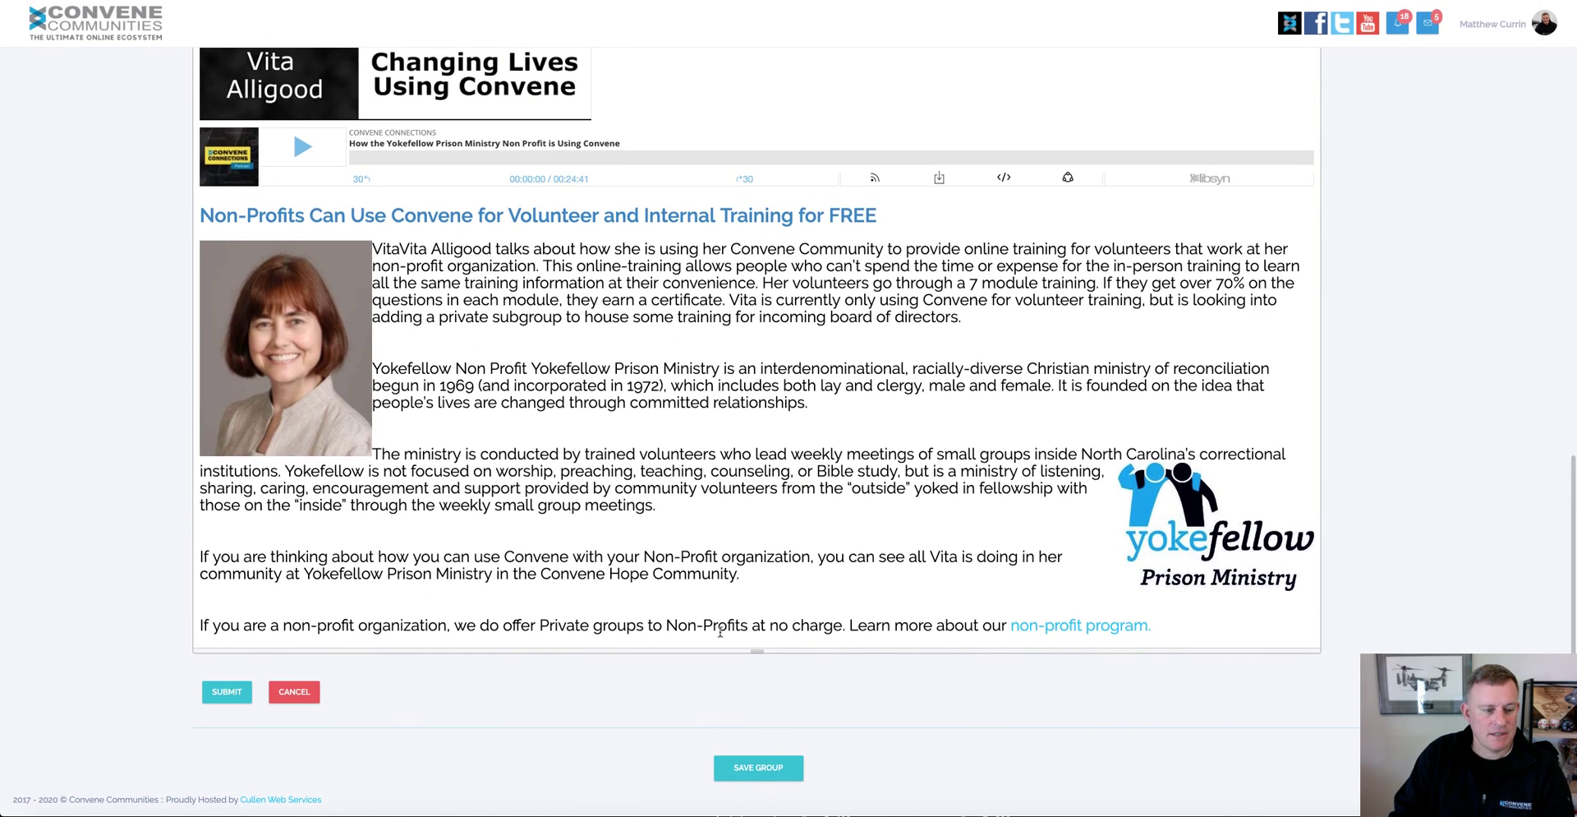
left_click(767, 774)
- Check the layout of the saved draft group's information page and publish the group
scroll(472, 515, "down", 8)
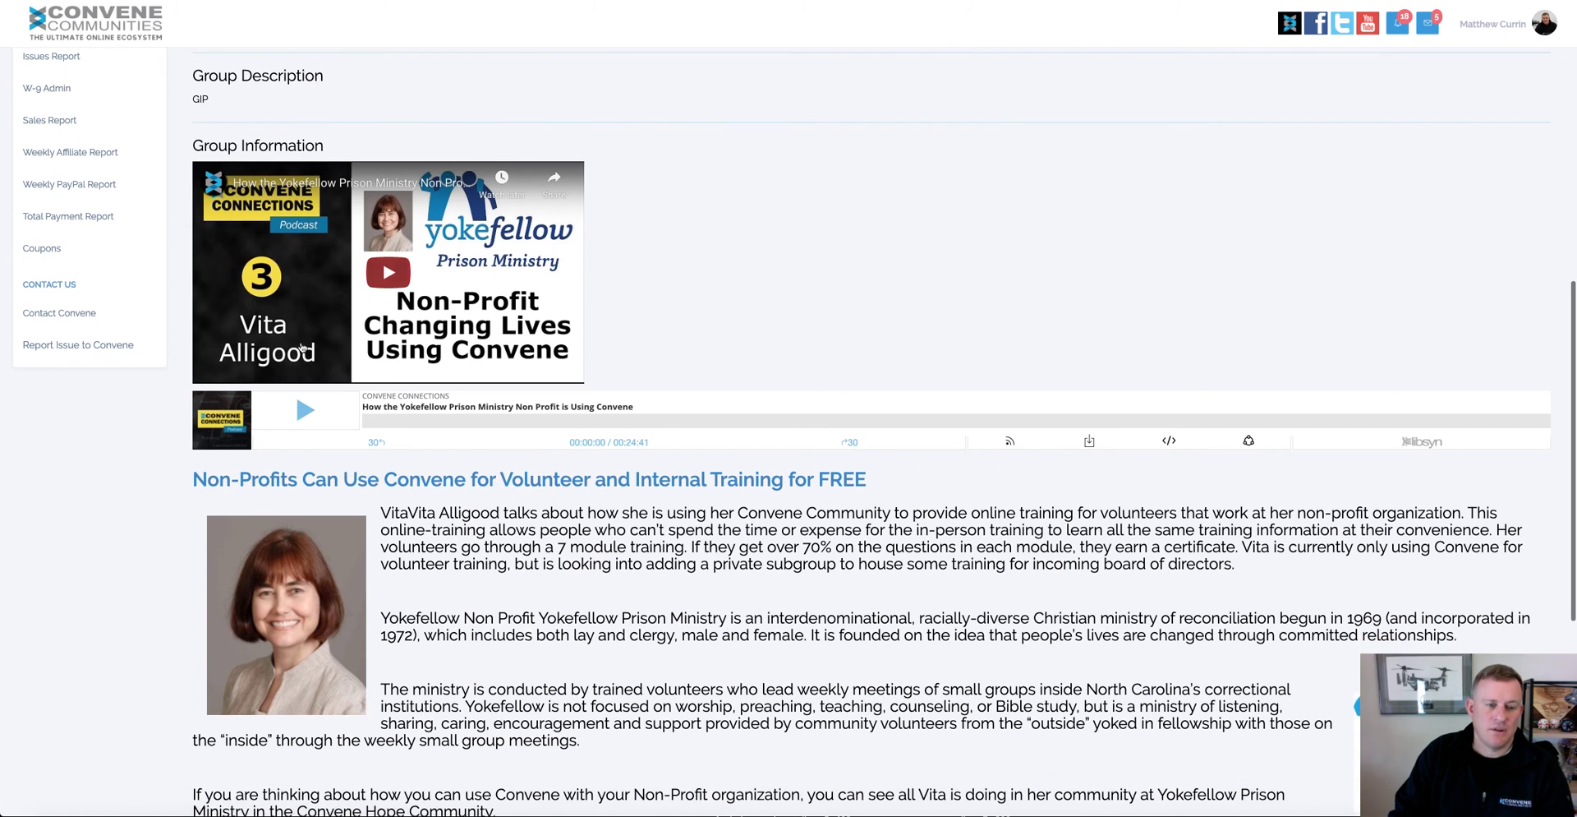
scroll(361, 270, "up", 1)
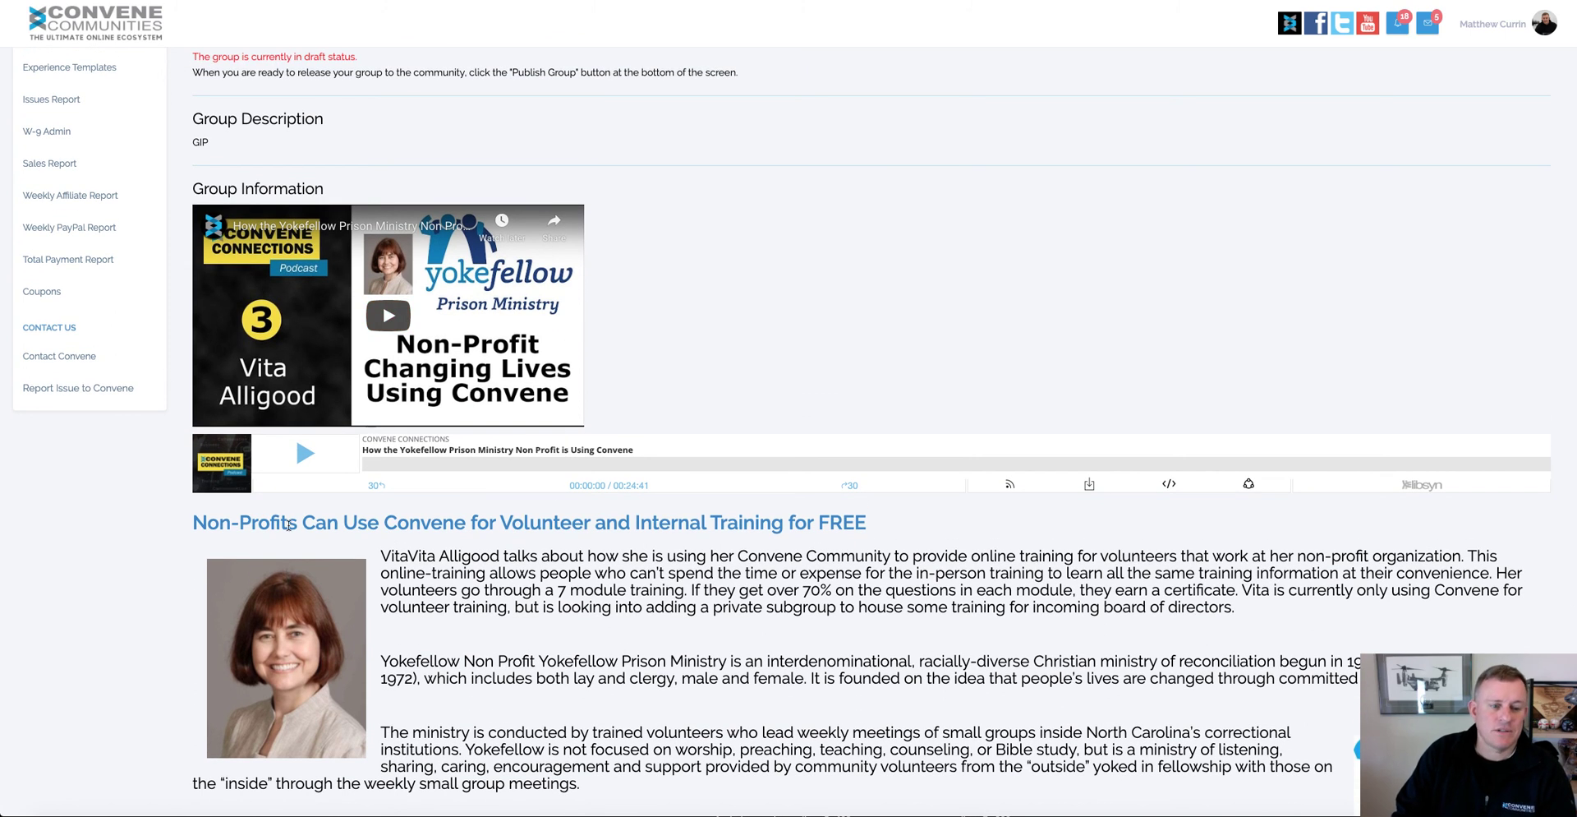
scroll(955, 498, "down", 3)
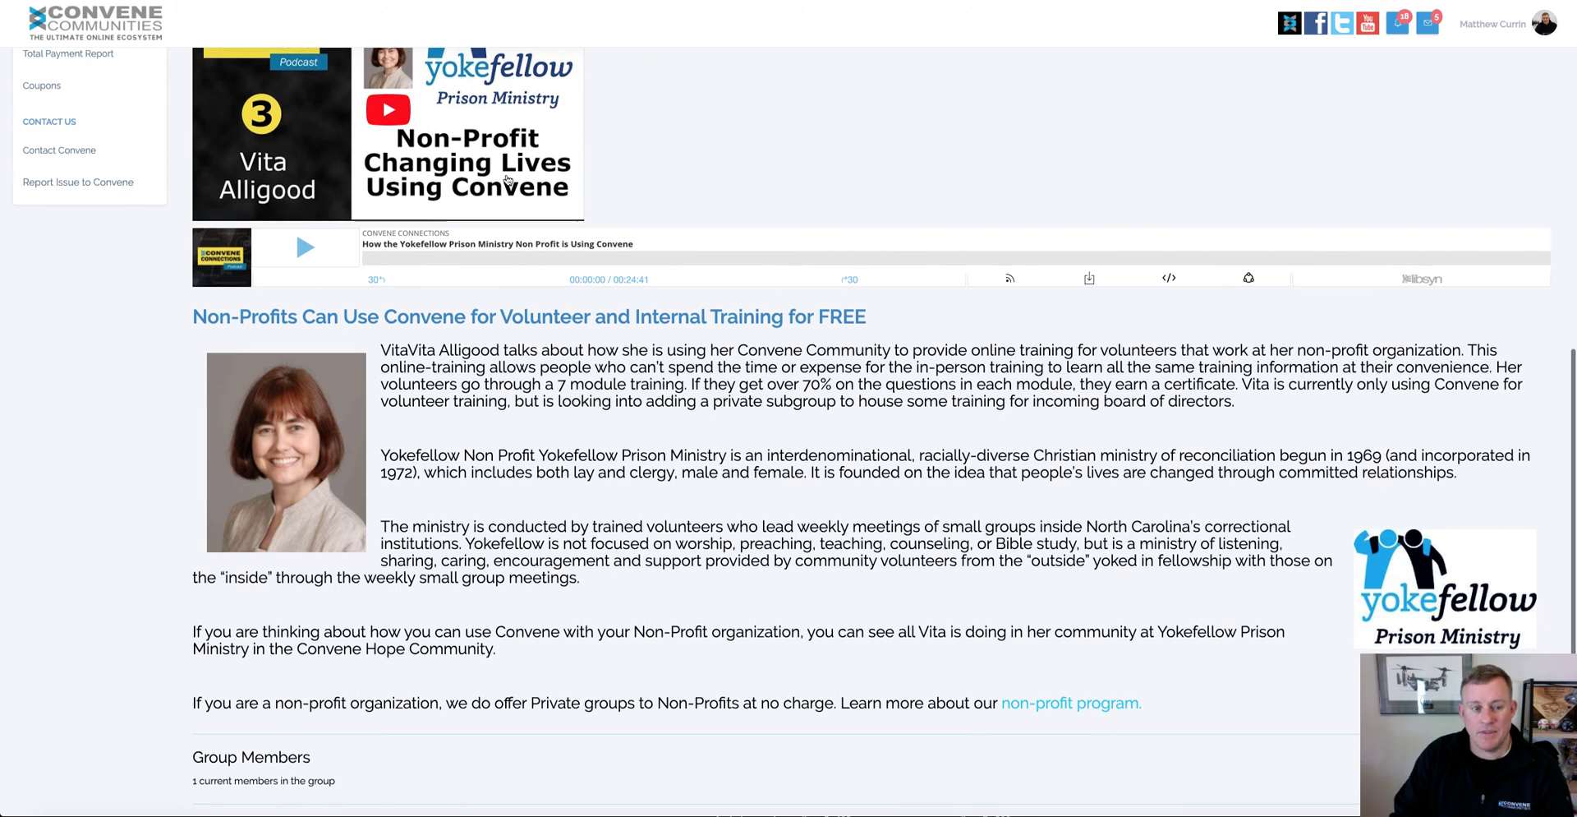
scroll(966, 364, "down", 1)
scroll(966, 364, "down", 2)
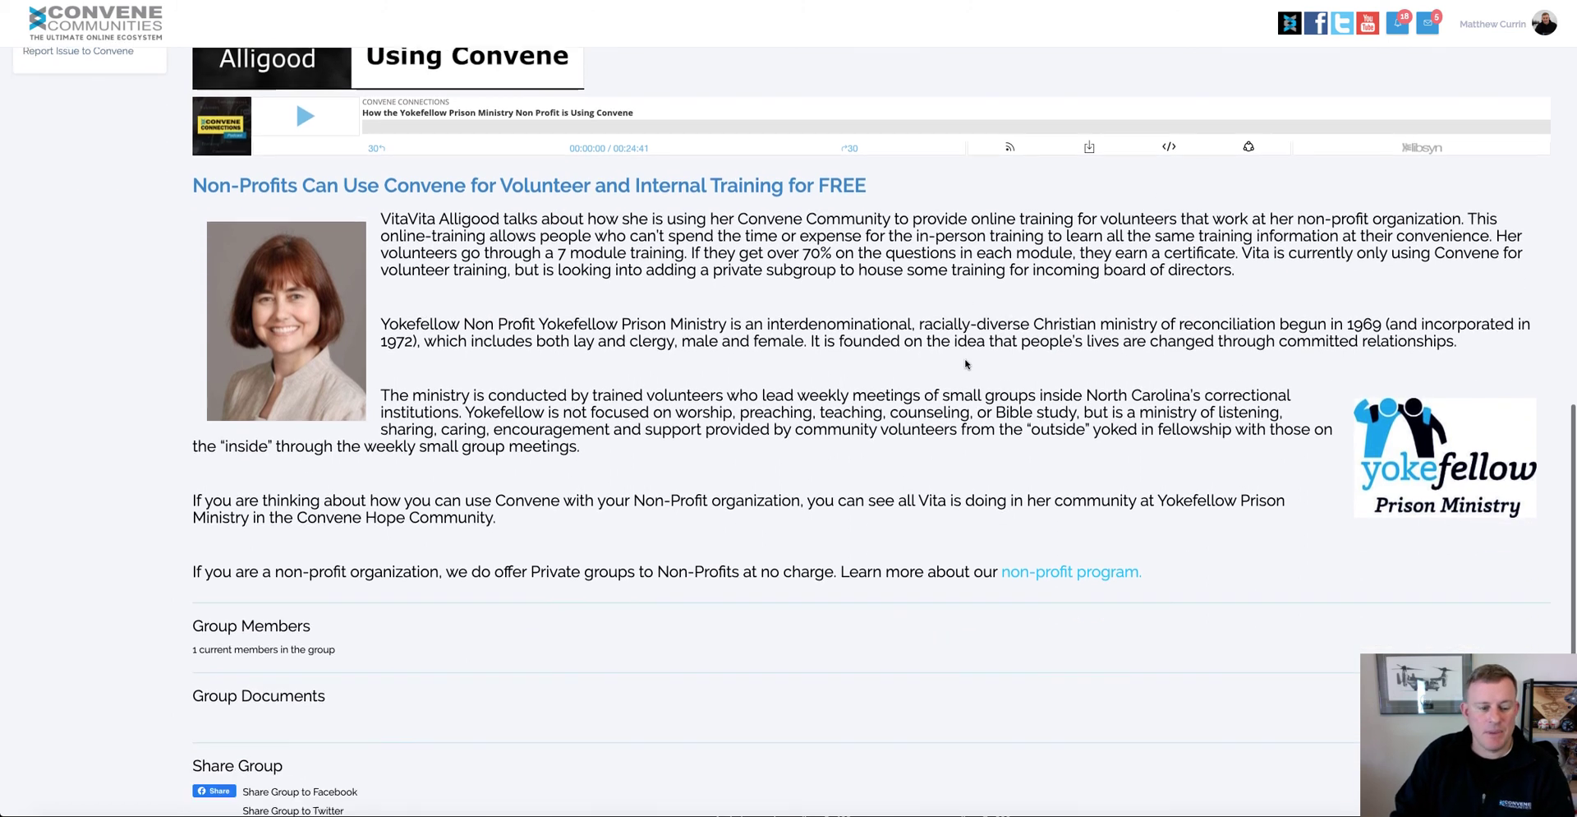
scroll(966, 364, "up", 4)
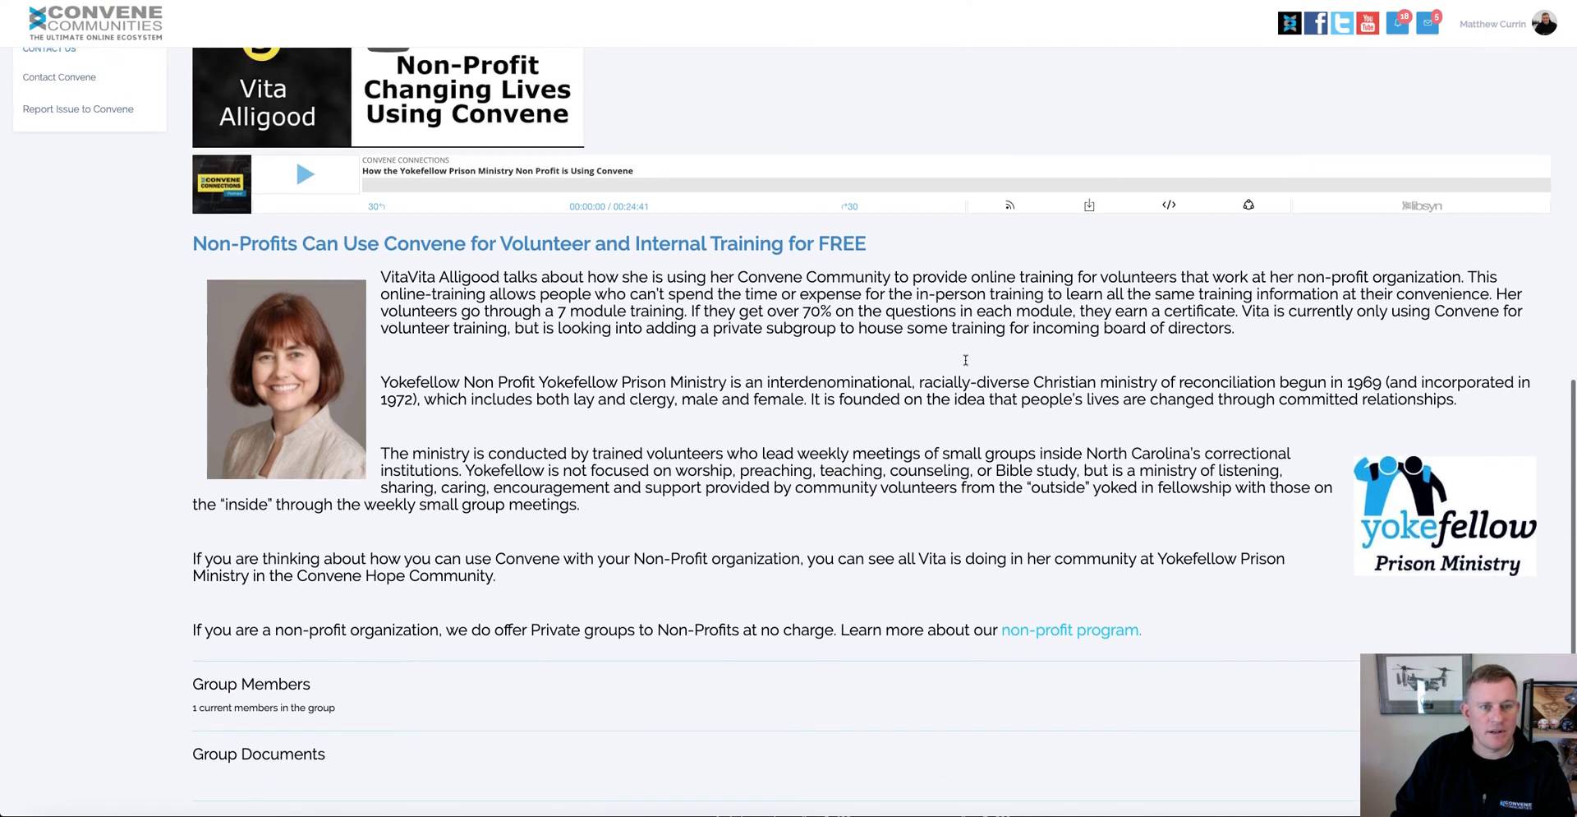
scroll(966, 364, "down", 6)
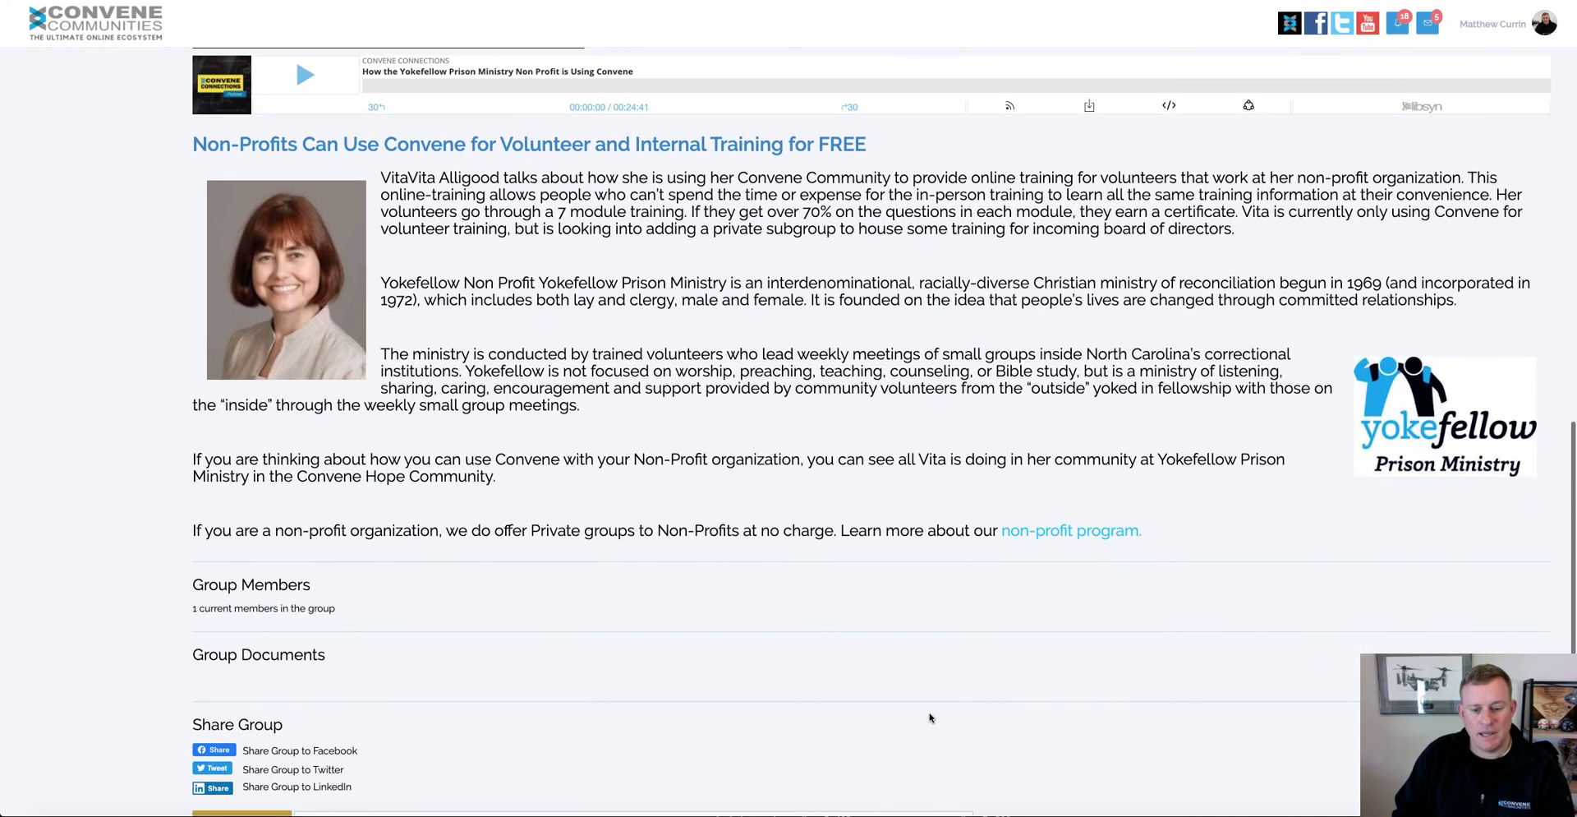
left_click(897, 761)
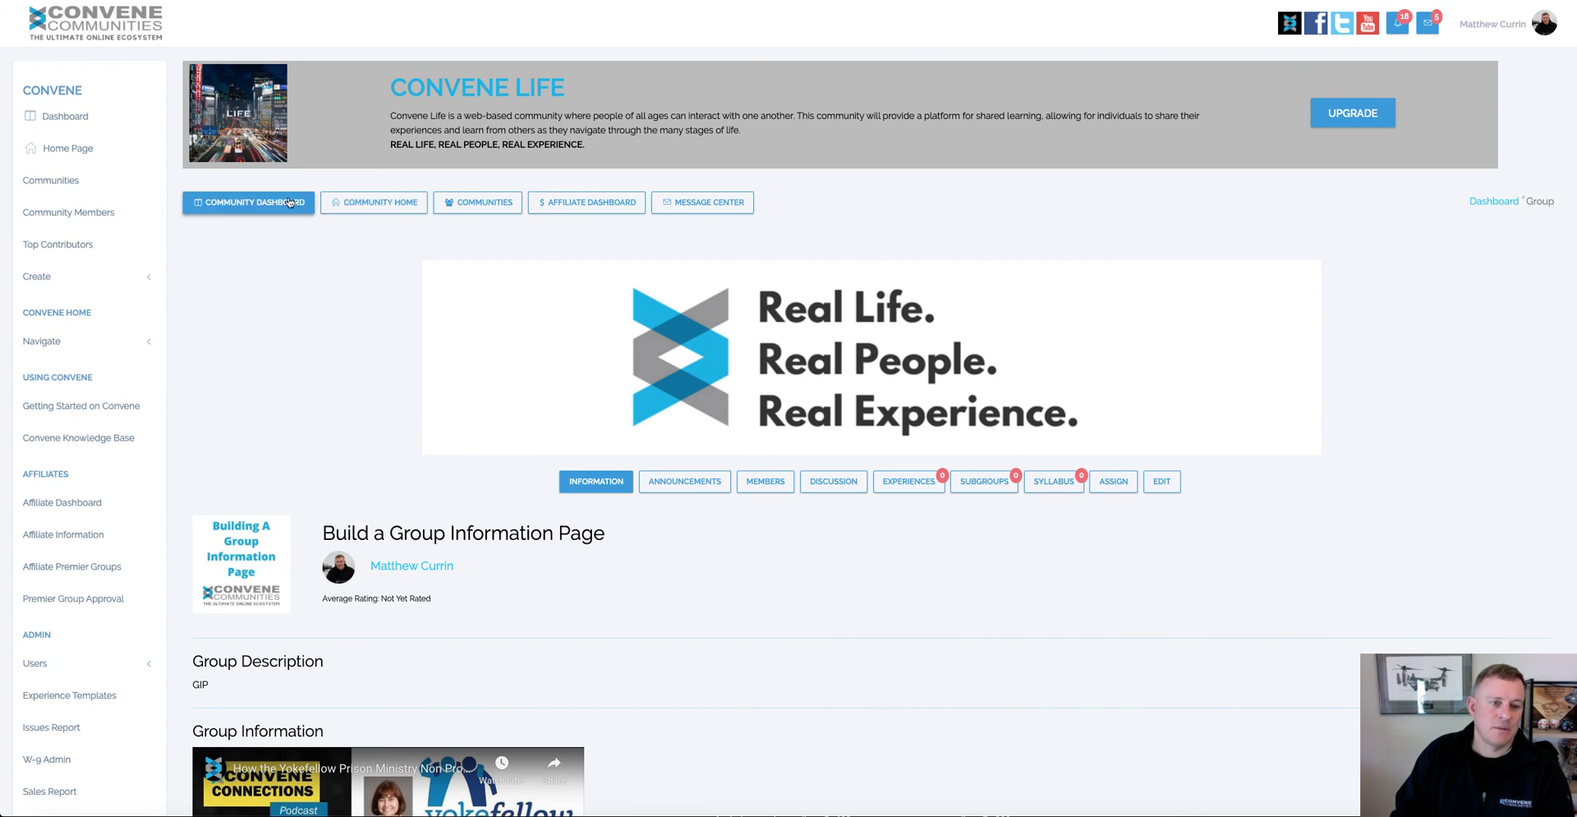
- Return to the community dashboard, enter the group Build a Group Information Page and review its published information
left_click(290, 202)
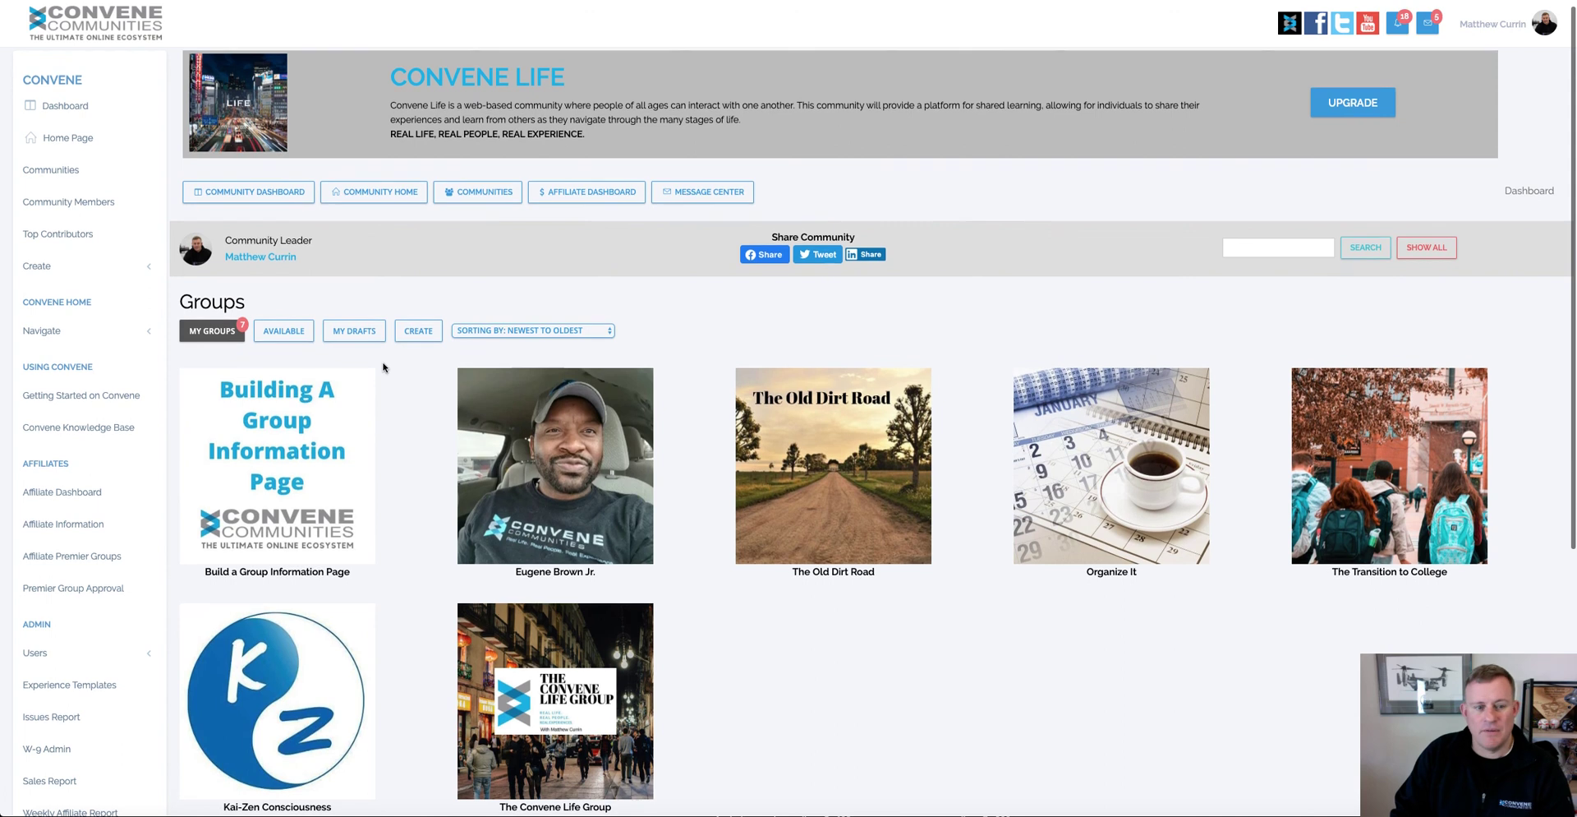
scroll(394, 369, "down", 1)
scroll(403, 370, "down", 5)
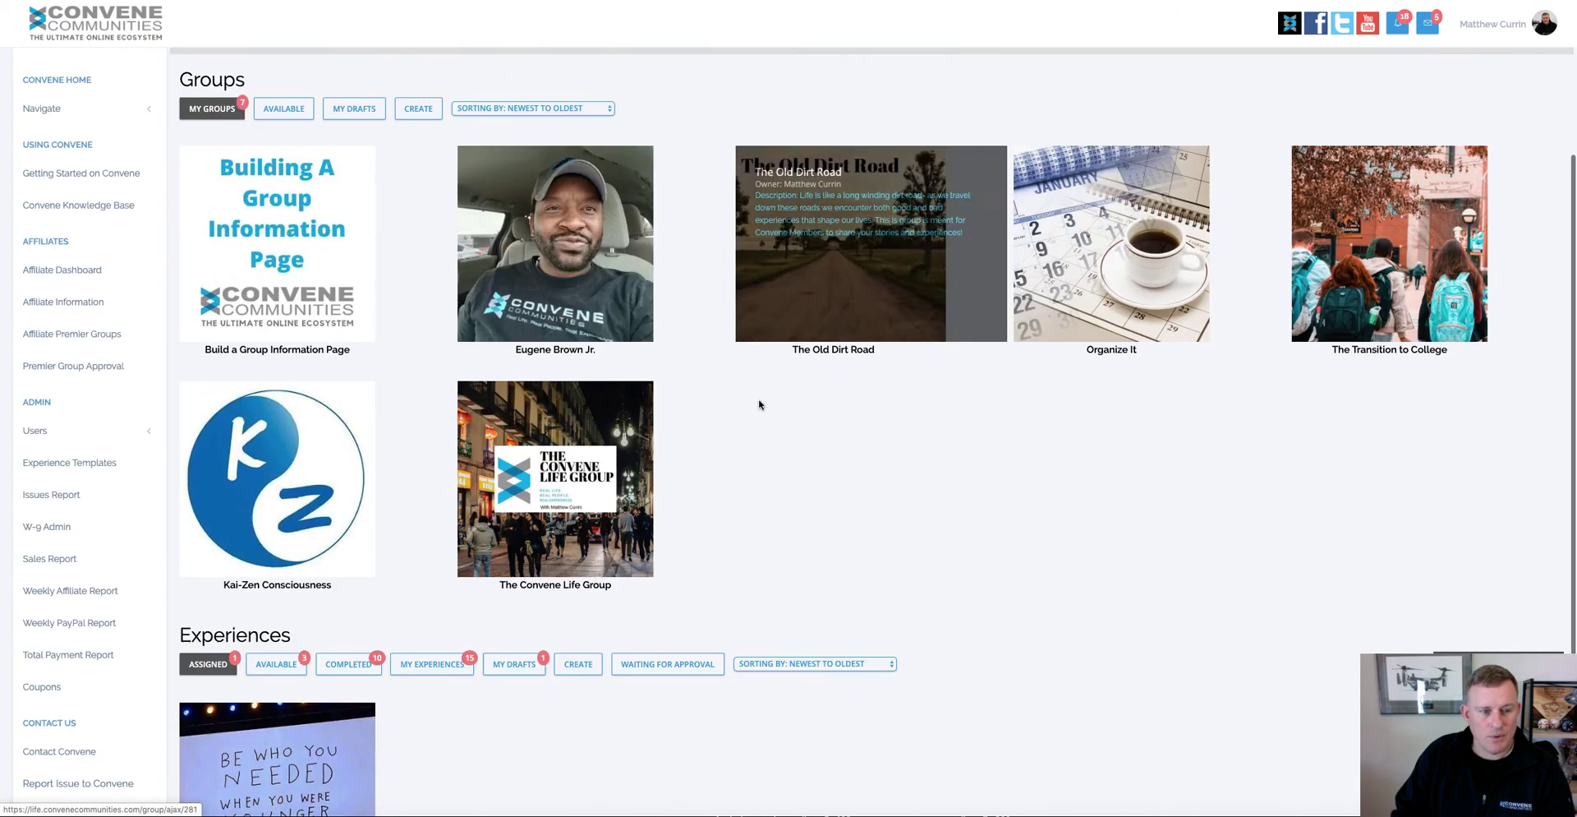
left_click(303, 178)
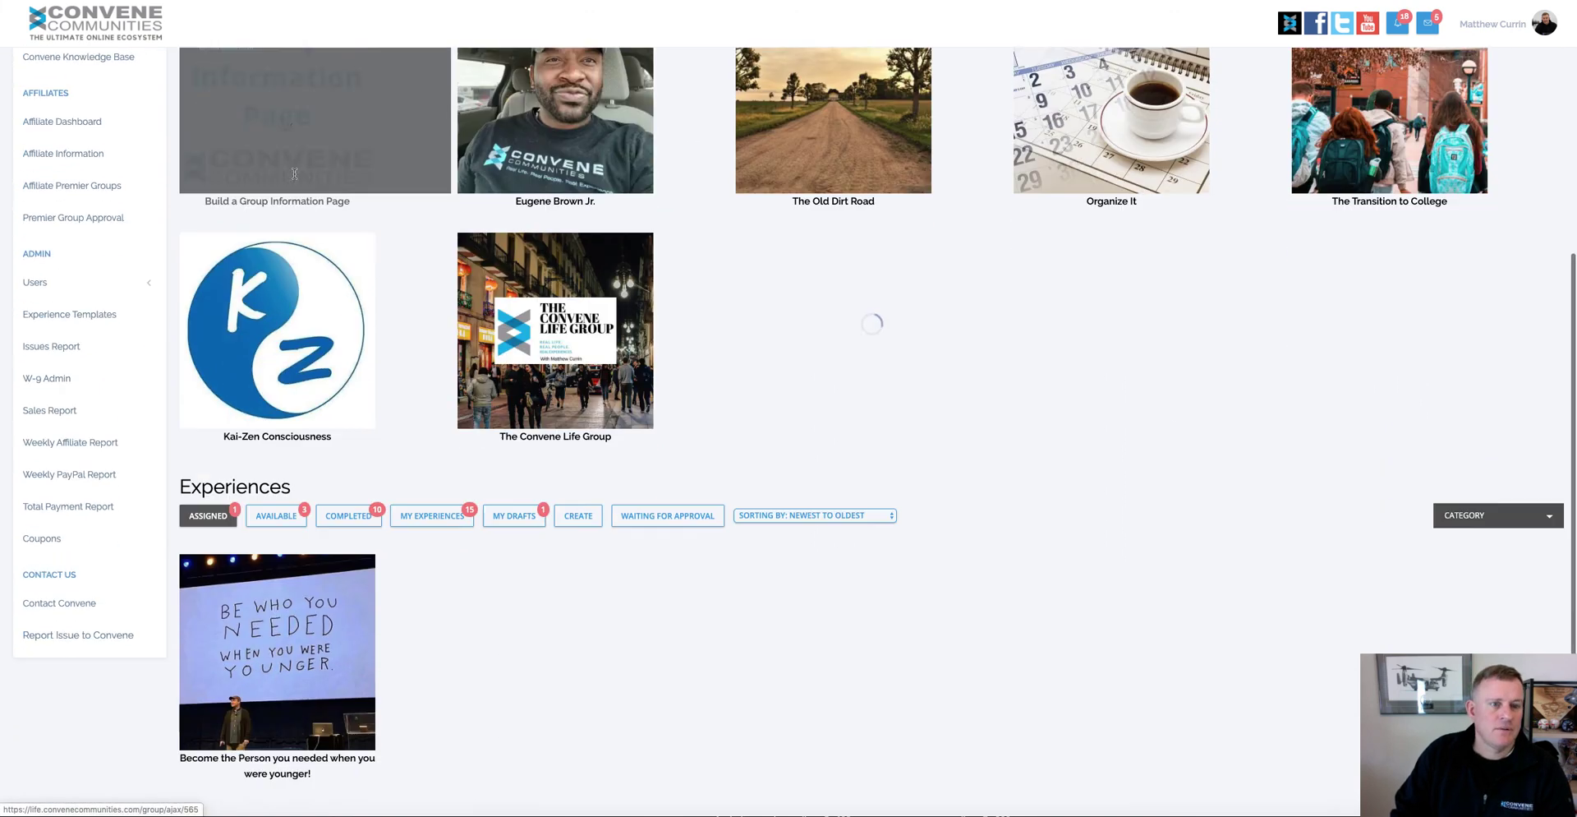
left_click(828, 355)
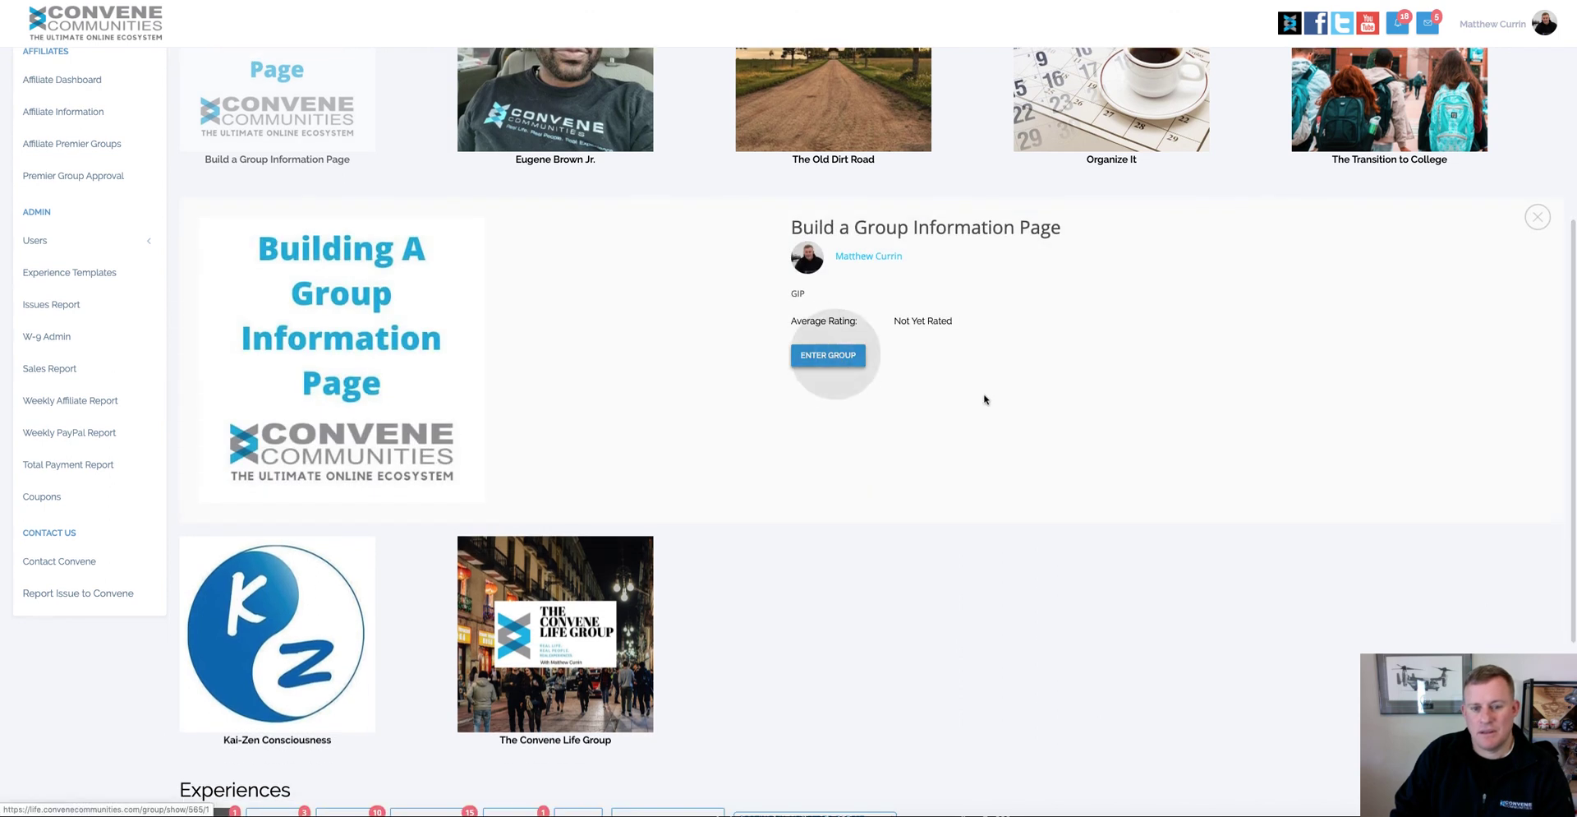
scroll(989, 401, "down", 10)
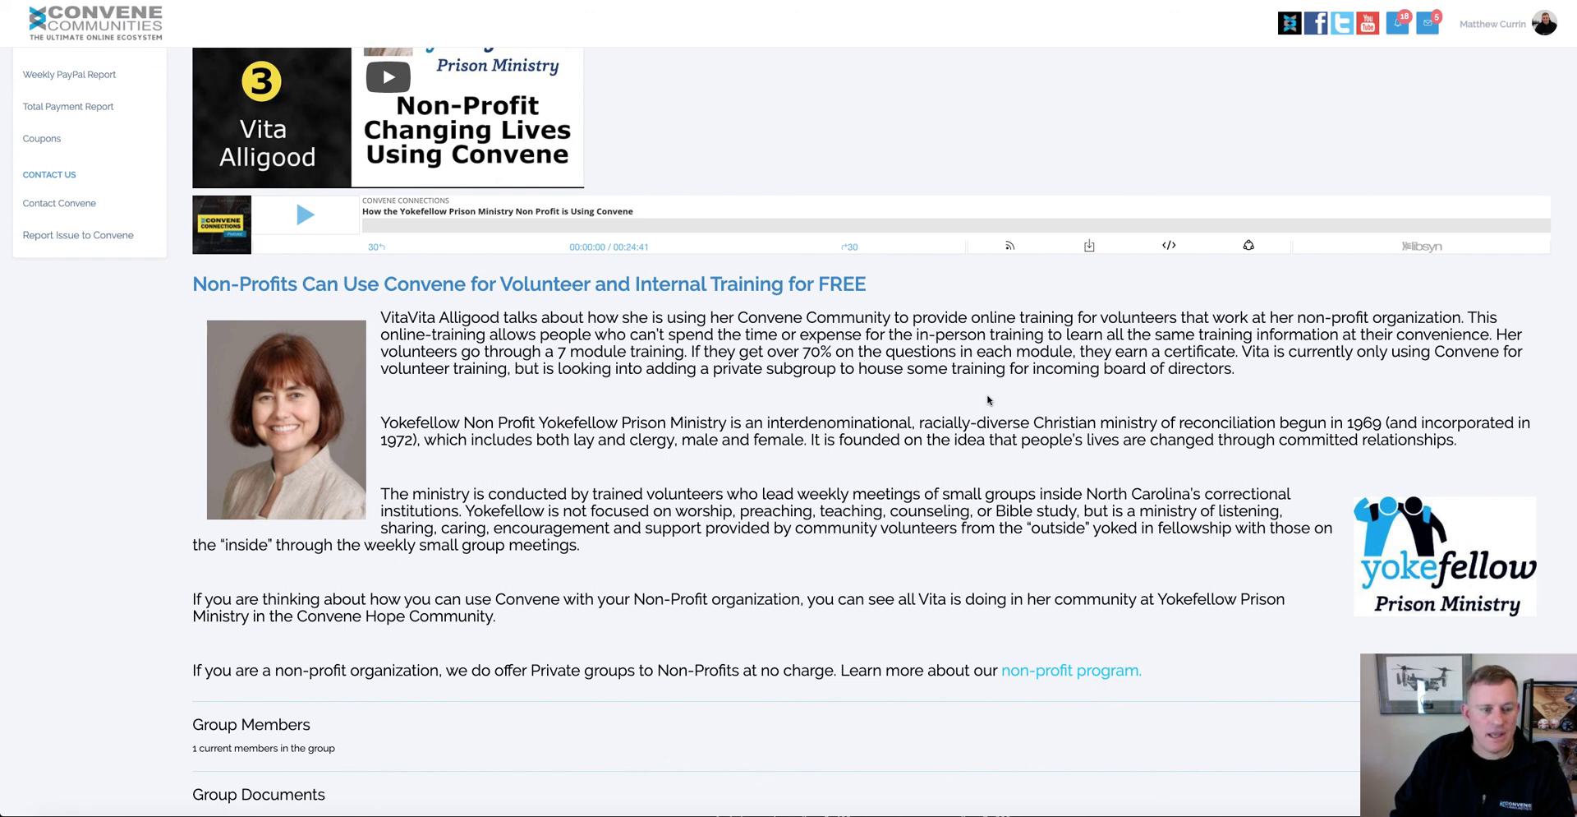
scroll(988, 401, "down", 1)
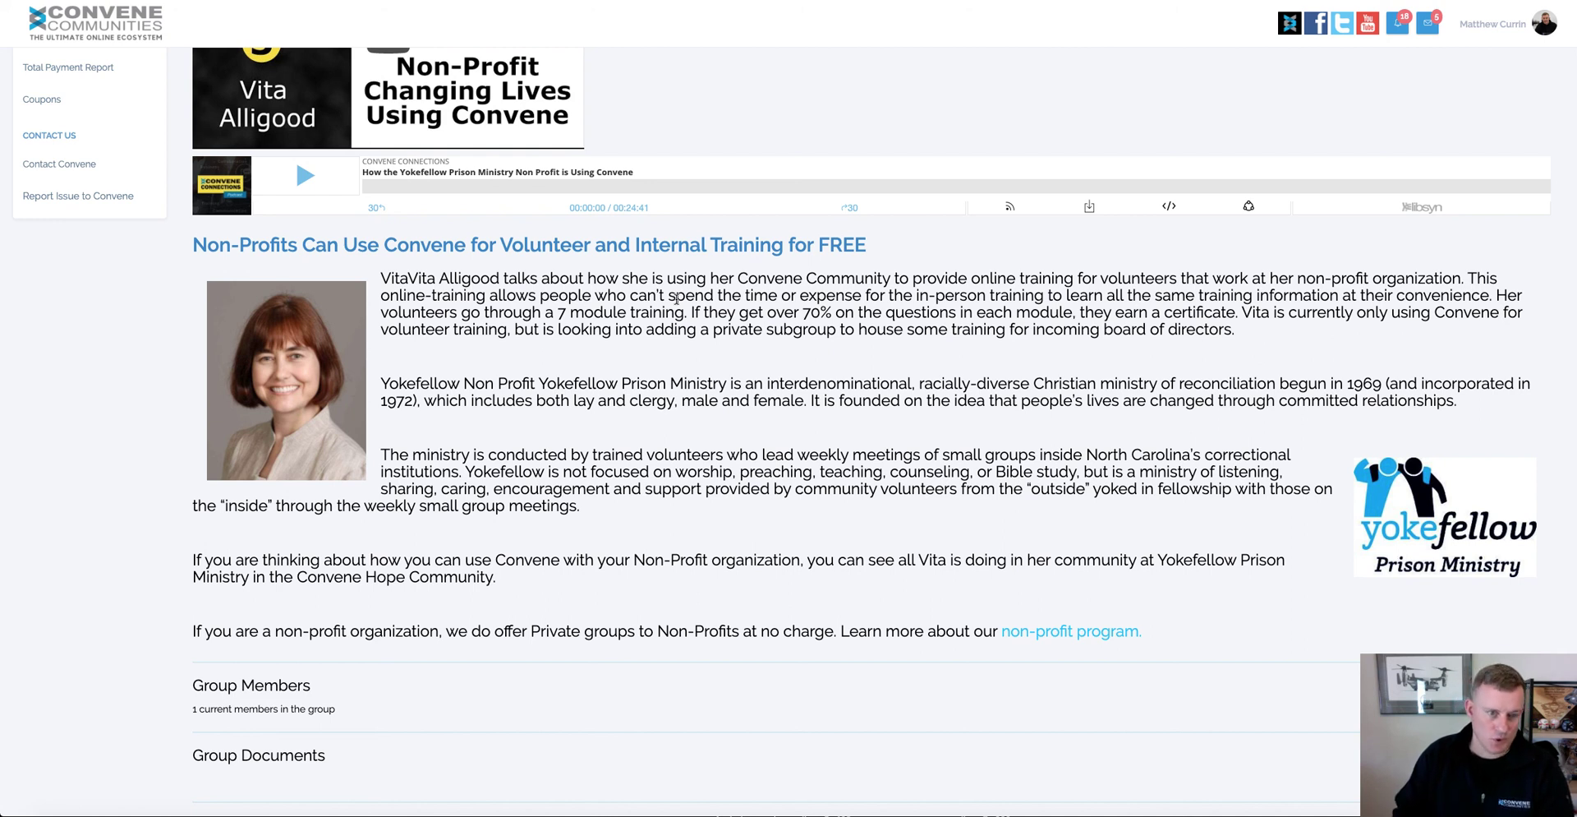
scroll(493, 336, "up", 6)
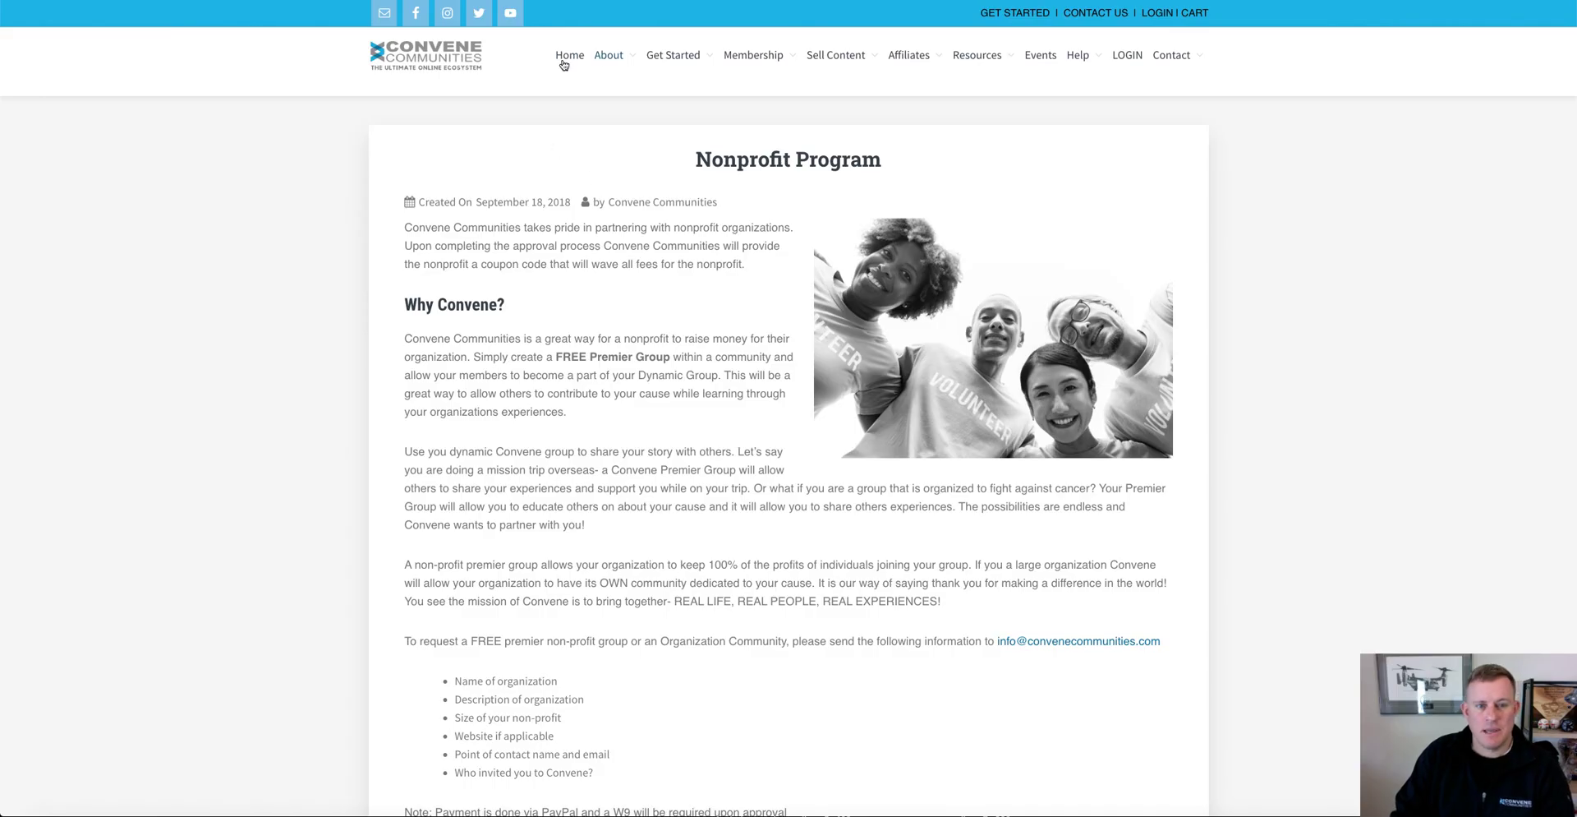
- Reopen the Convene Connections Ep 3 article from the Convene home page and examine its layout for comparison with the group page
left_click(567, 57)
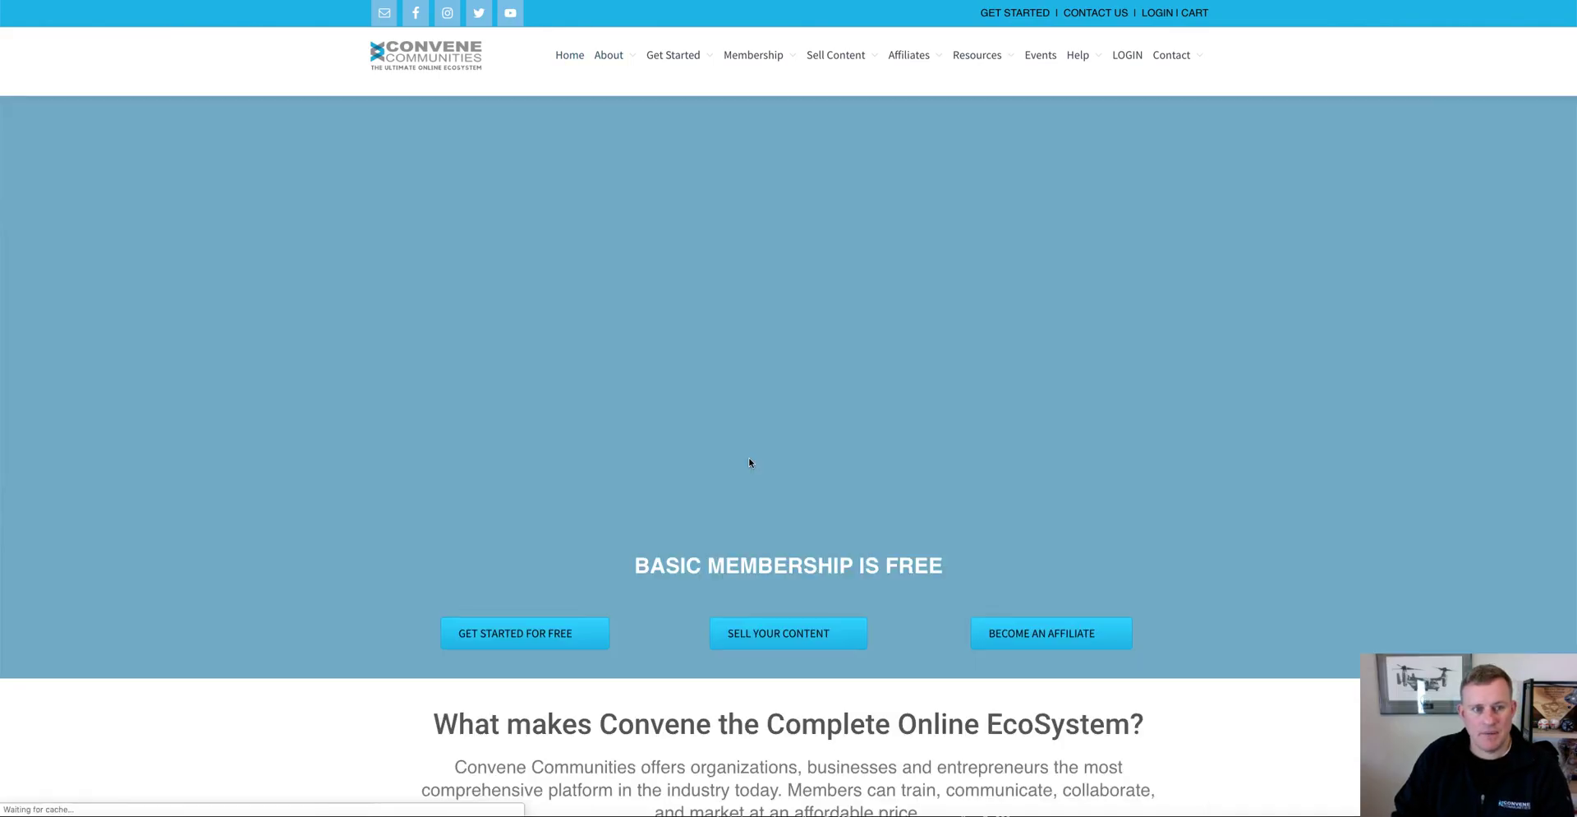
scroll(749, 462, "down", 15)
scroll(749, 463, "down", 20)
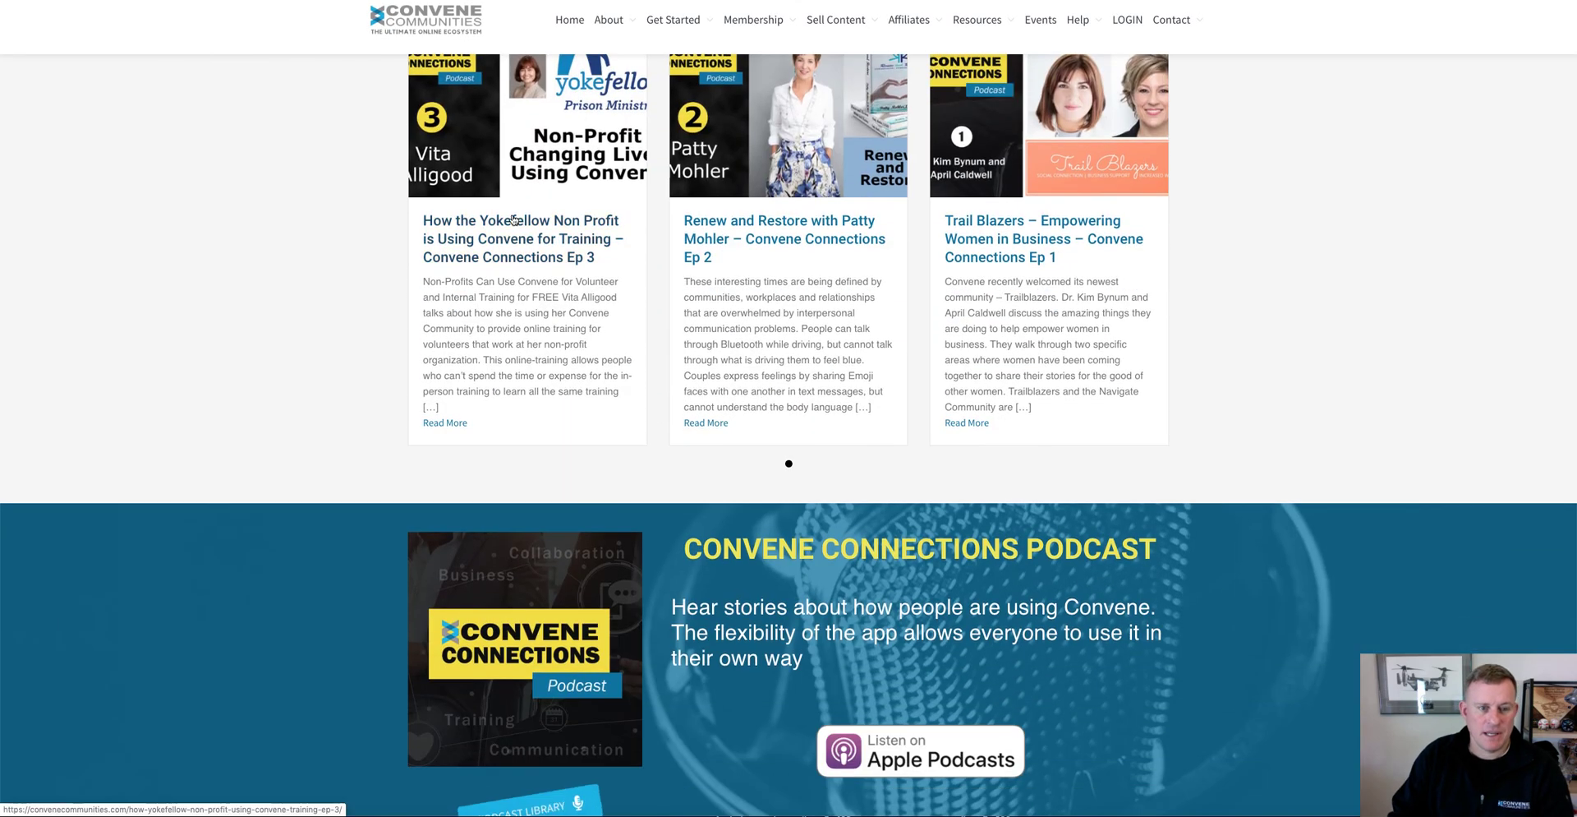
left_click(513, 220)
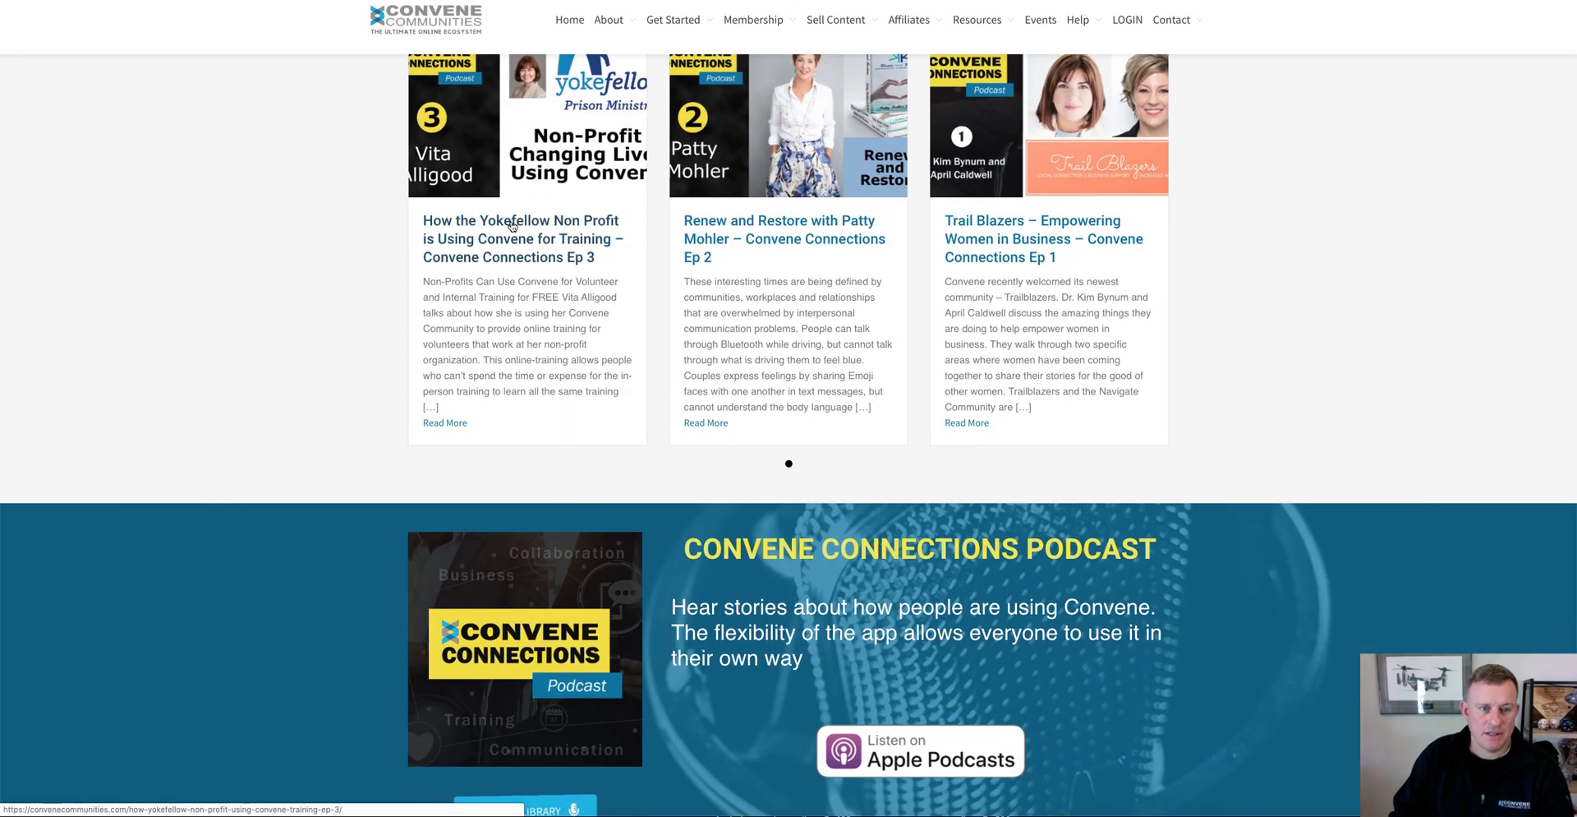
scroll(82, 312, "down", 4)
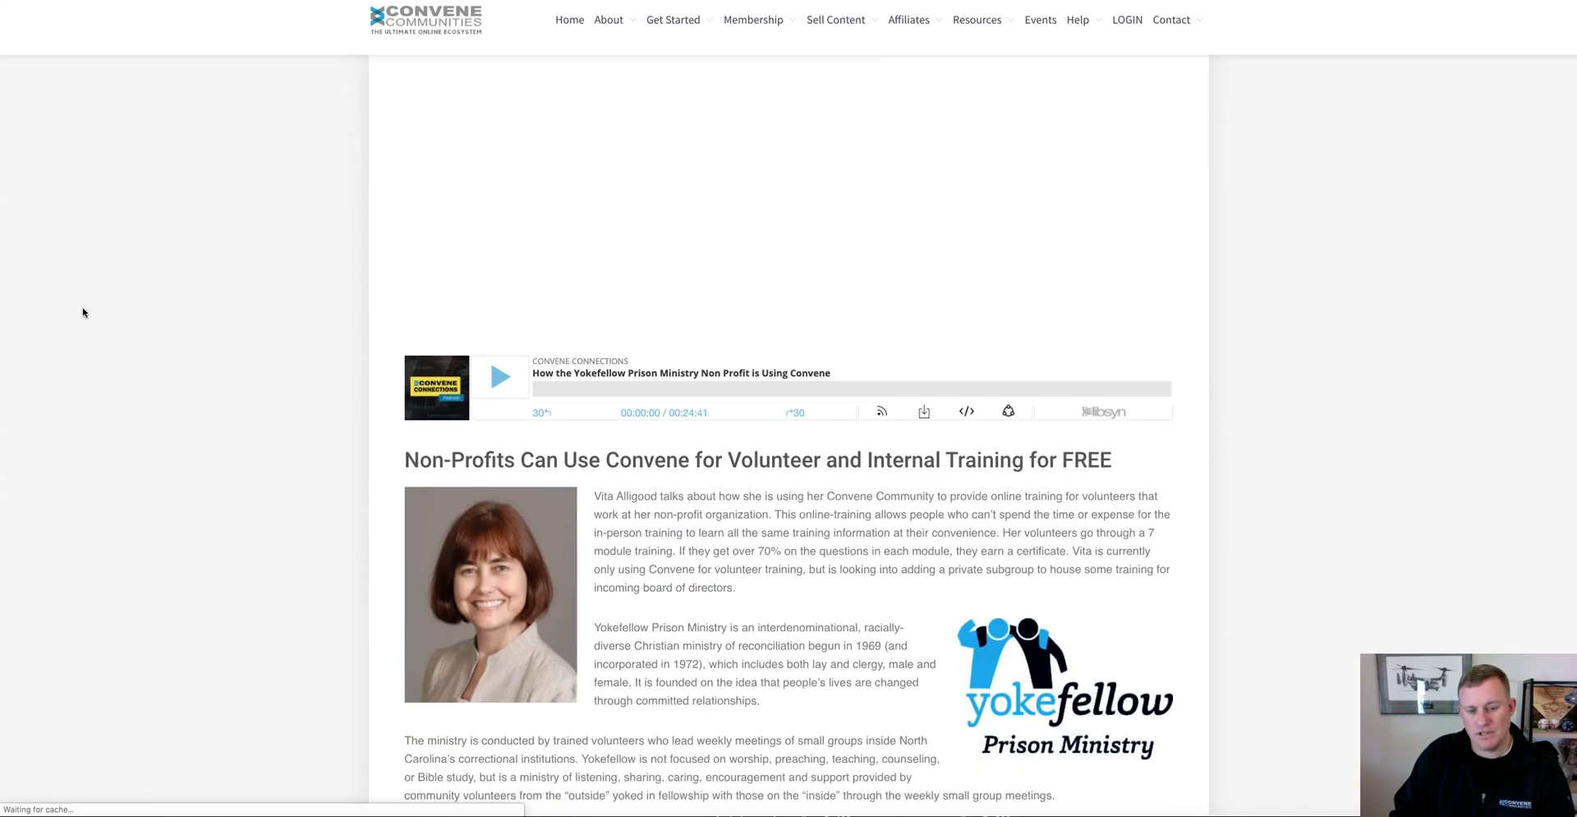
scroll(82, 313, "up", 2)
scroll(82, 313, "down", 5)
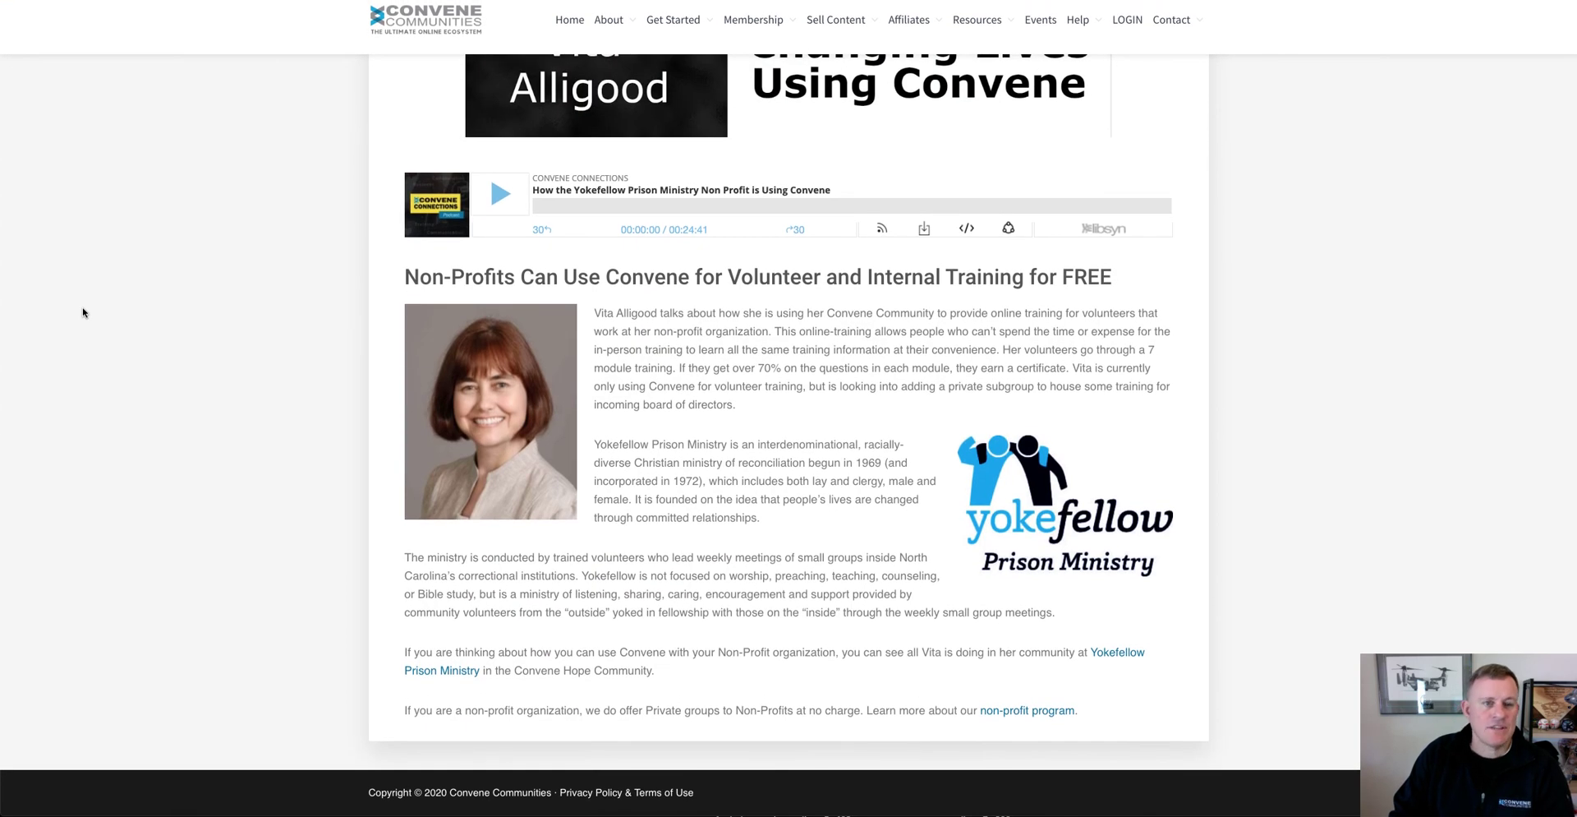